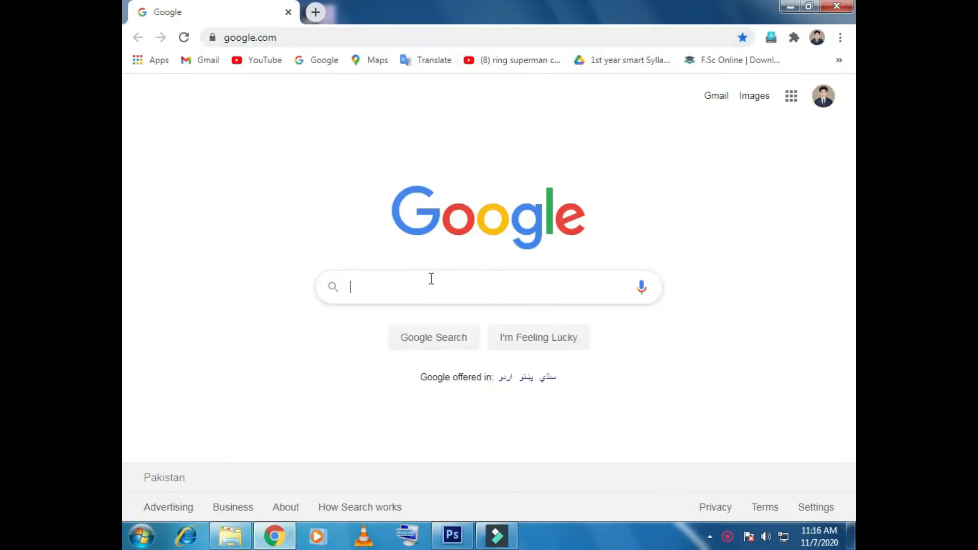
Search Google for "youtube channel art size" and open a sizing template from the image results.
text(youtube channel a)
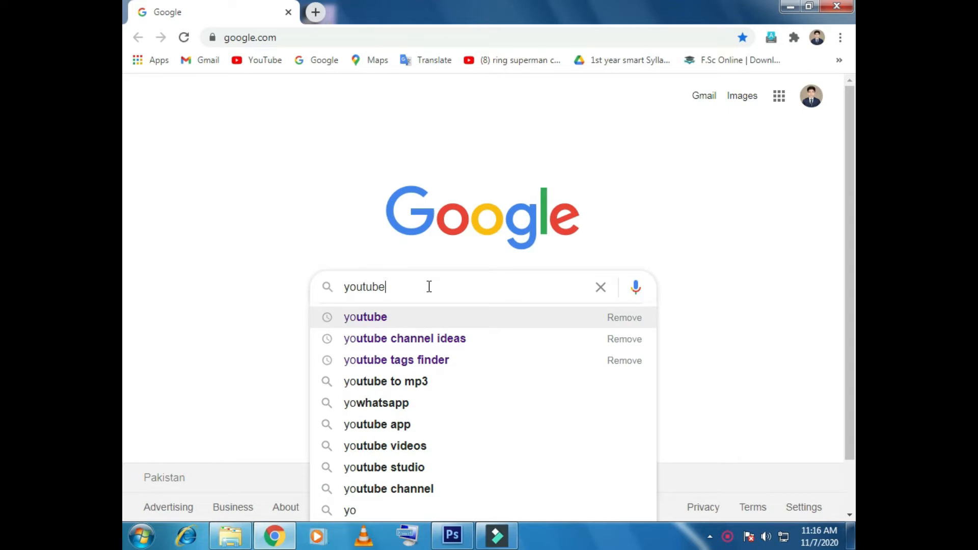
key(Down)
key(Down)
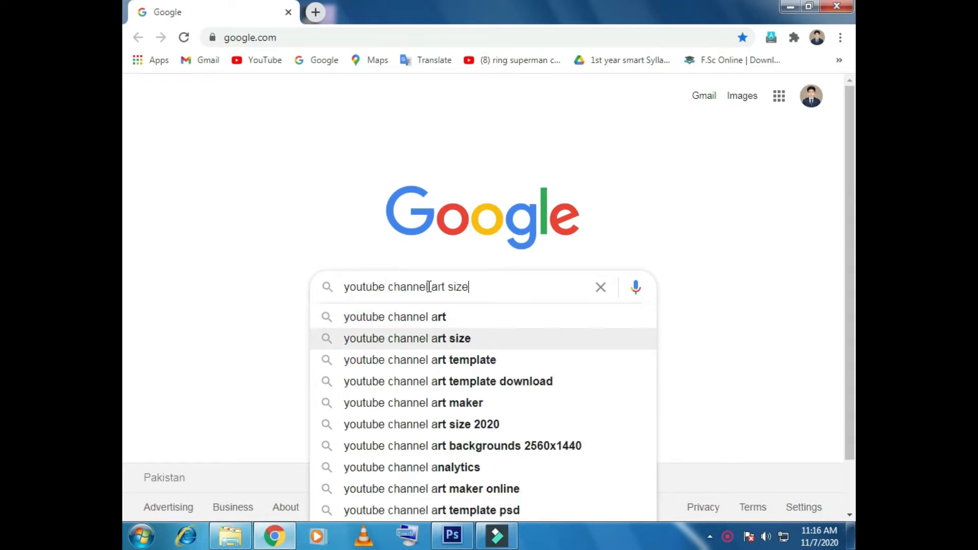
key(Return)
click(313, 149)
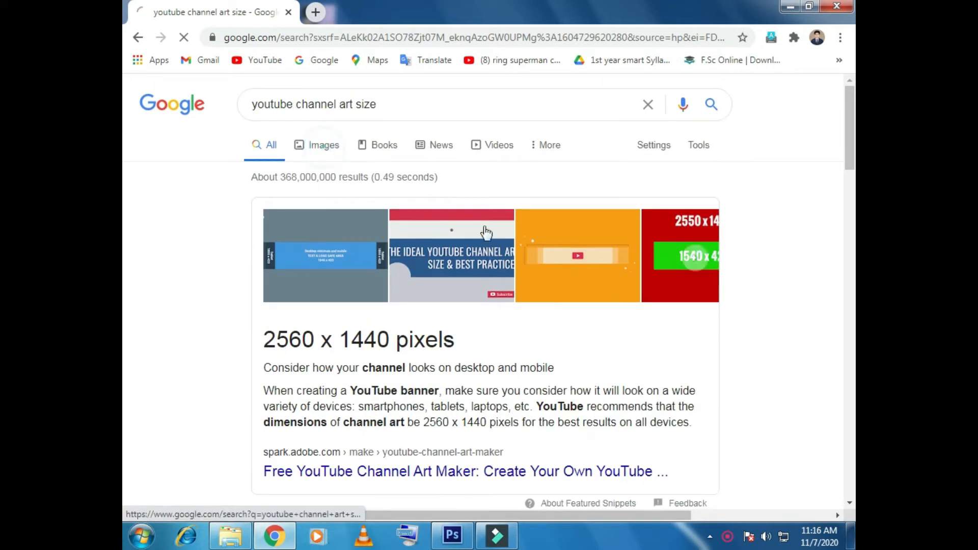
click(283, 306)
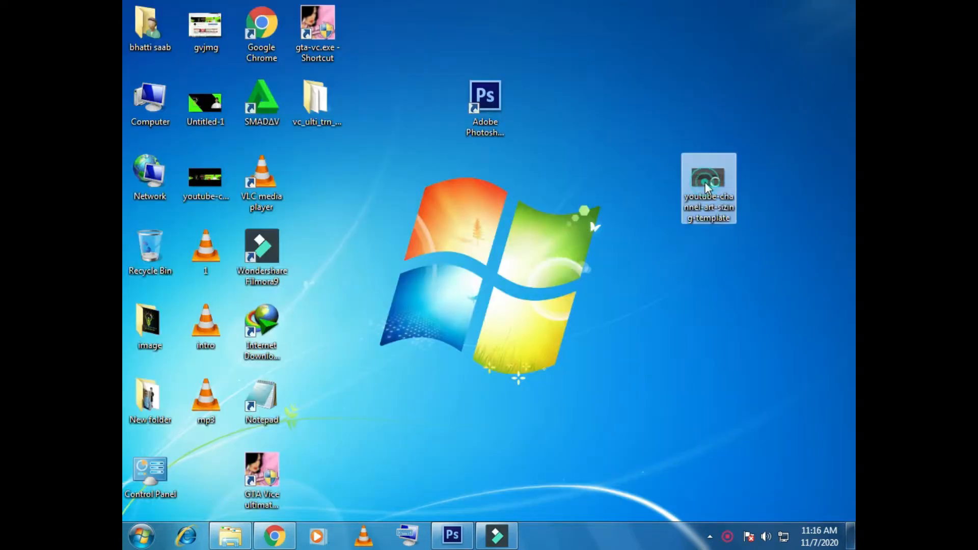
View the youtube-channel-art-sizing-template image saved on the desktop and close the viewer.
double_click(705, 182)
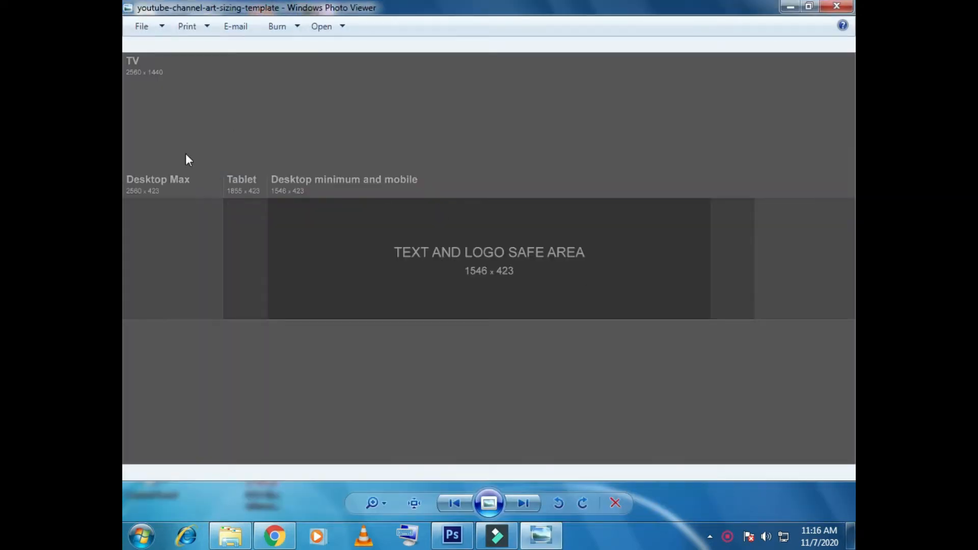
click(837, 6)
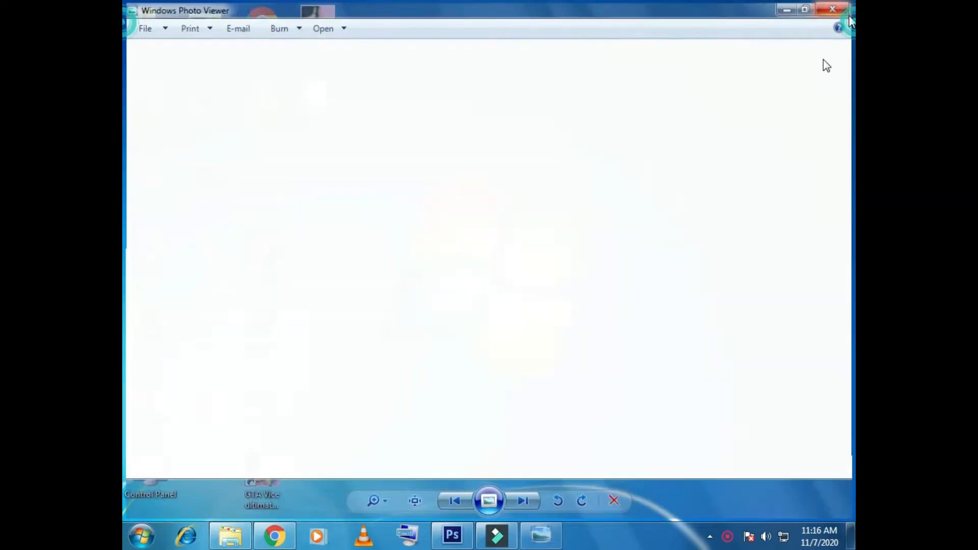
right_click(593, 319)
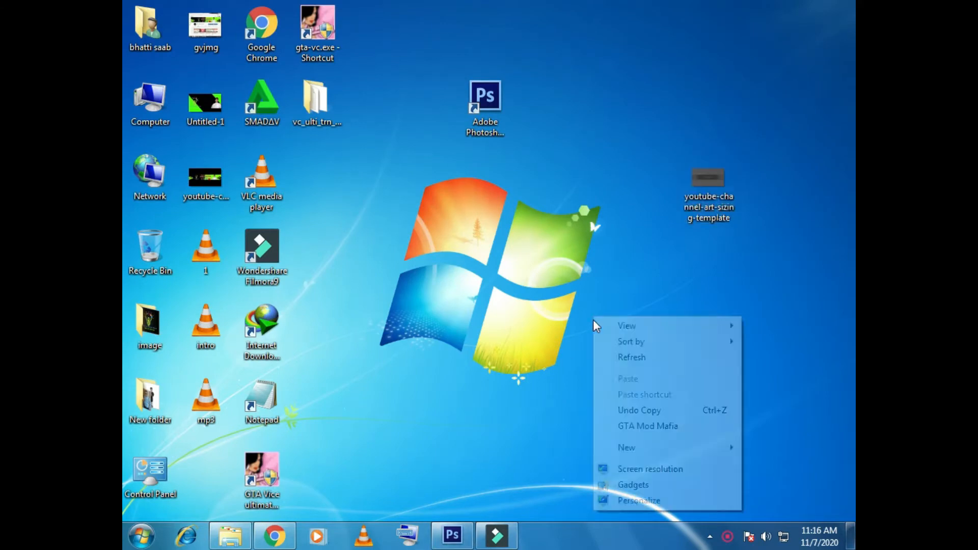
click(609, 353)
Switch to Photoshop and open youtube-channel-art-sizing-template.png from the Desktop folder.
click(463, 534)
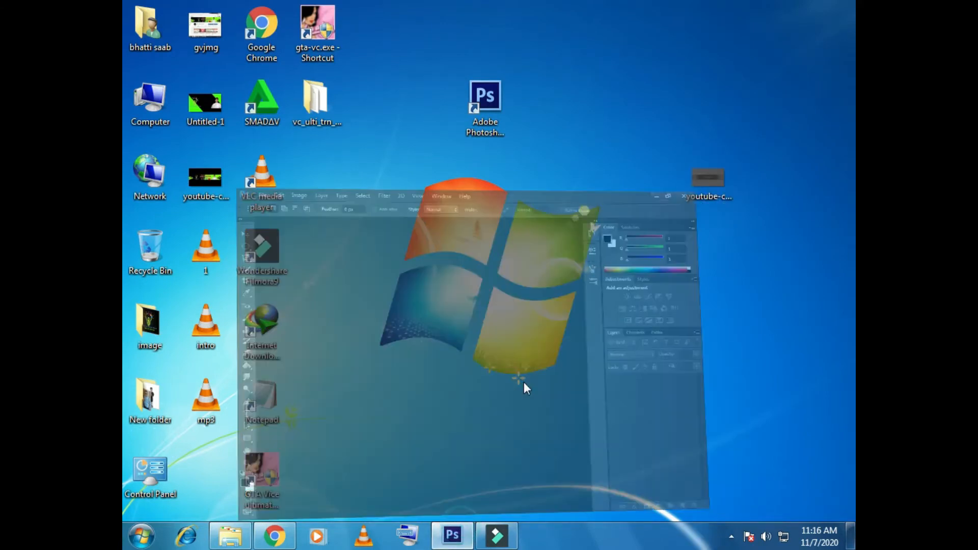
double_click(431, 246)
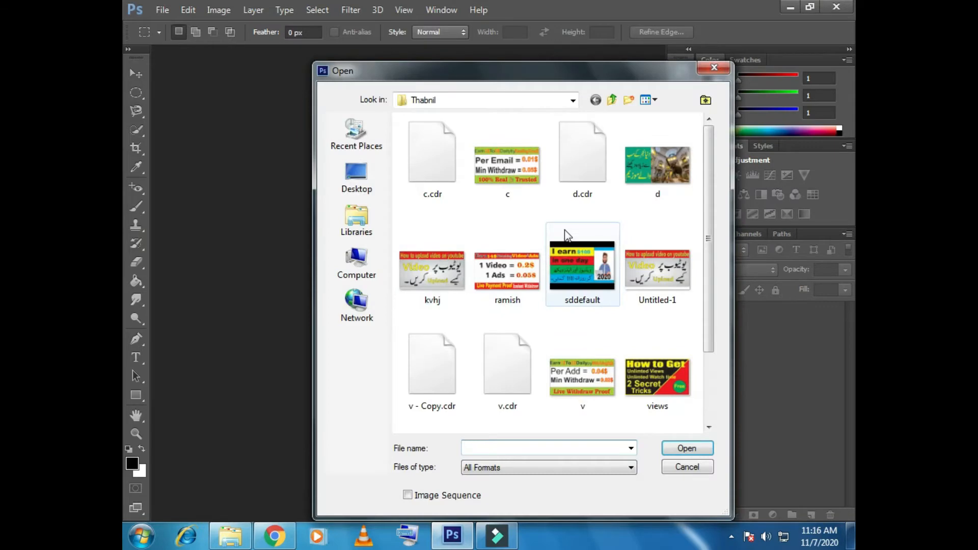
click(366, 193)
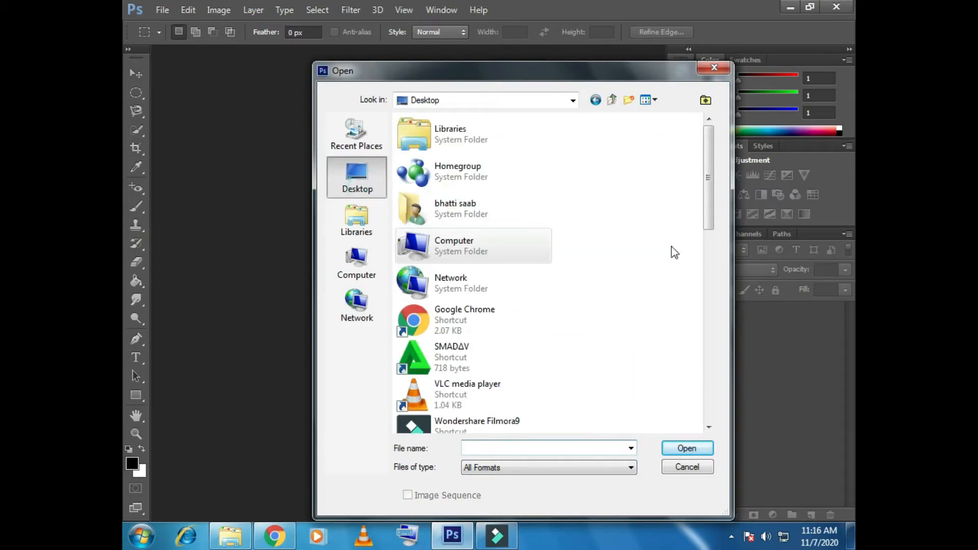
drag(714, 206, 684, 408)
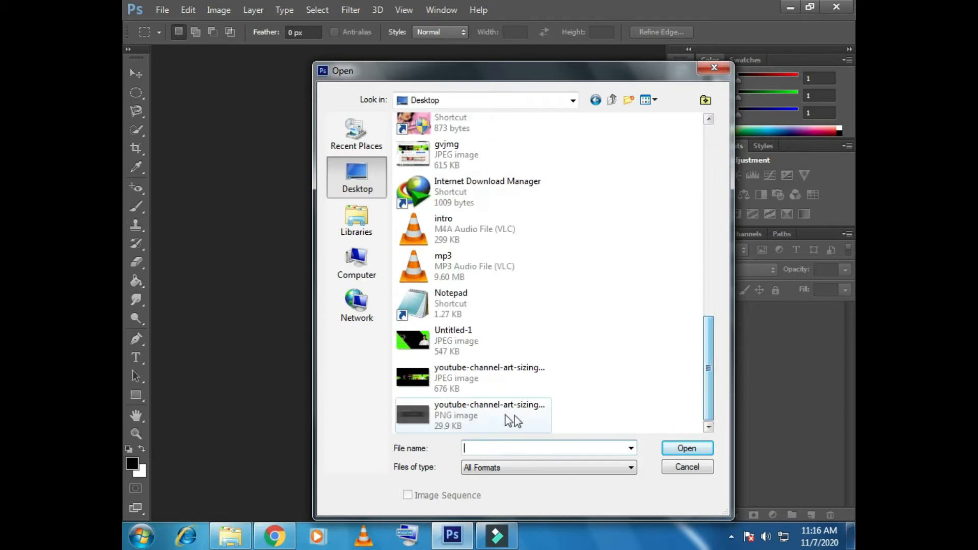
click(463, 407)
click(688, 448)
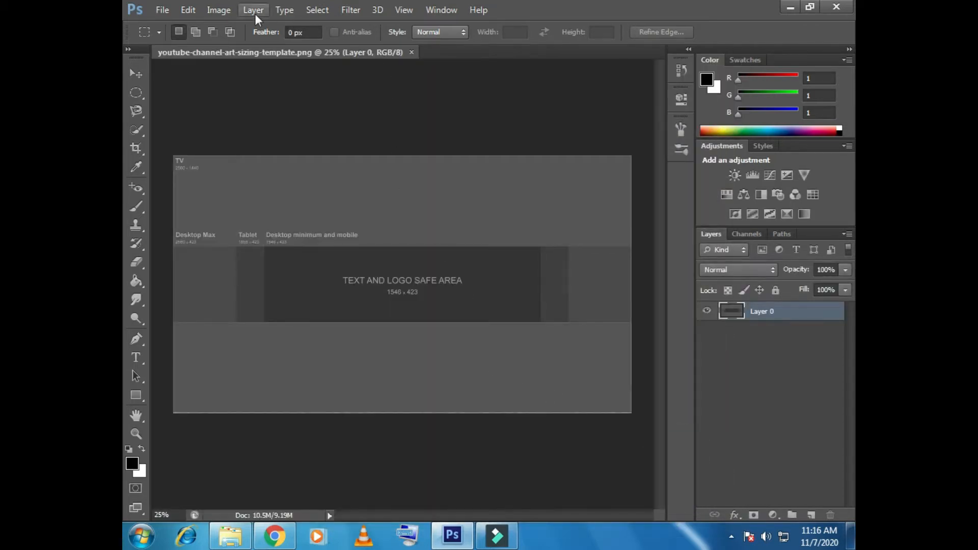
Show the rulers and place guides along the tablet area's side edges and all four edges of the text and logo safe area.
click(329, 10)
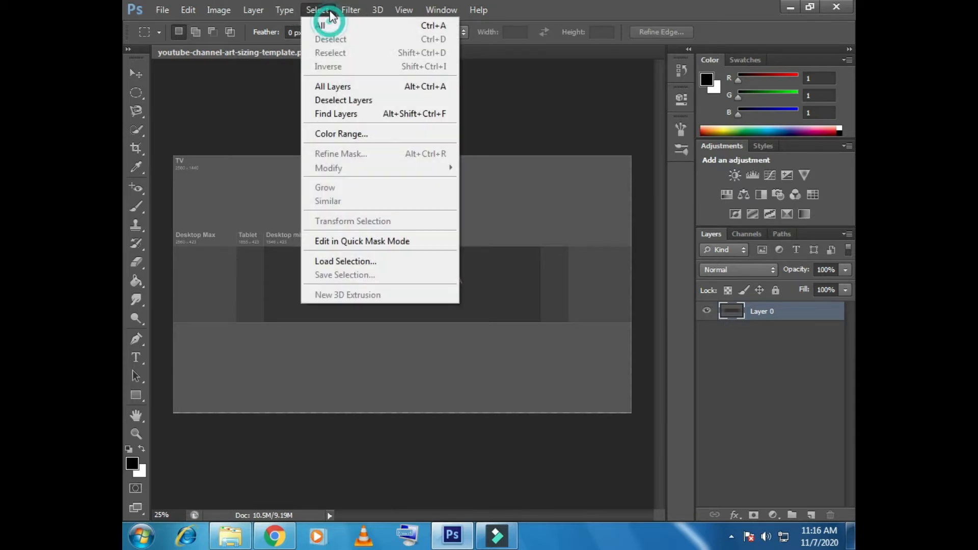
mouse_move(408, 8)
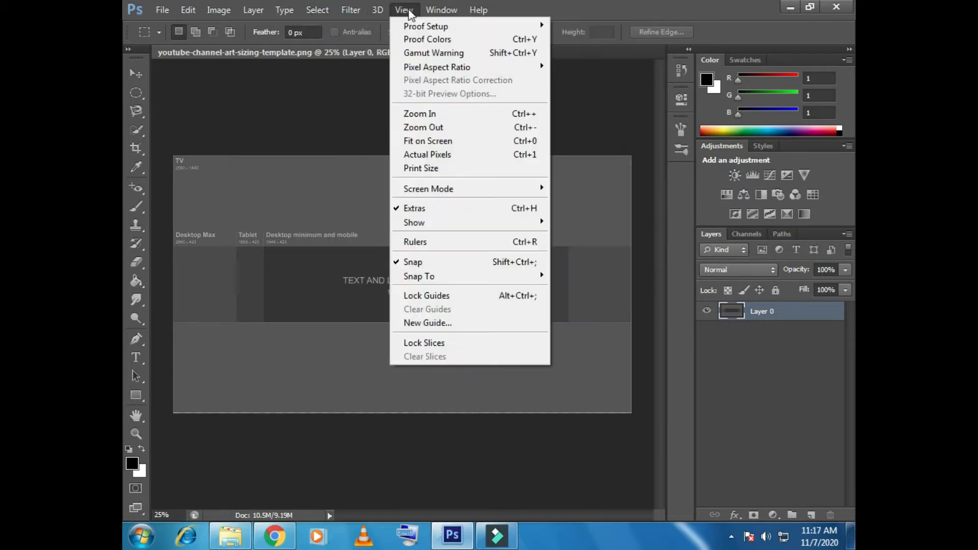
click(416, 241)
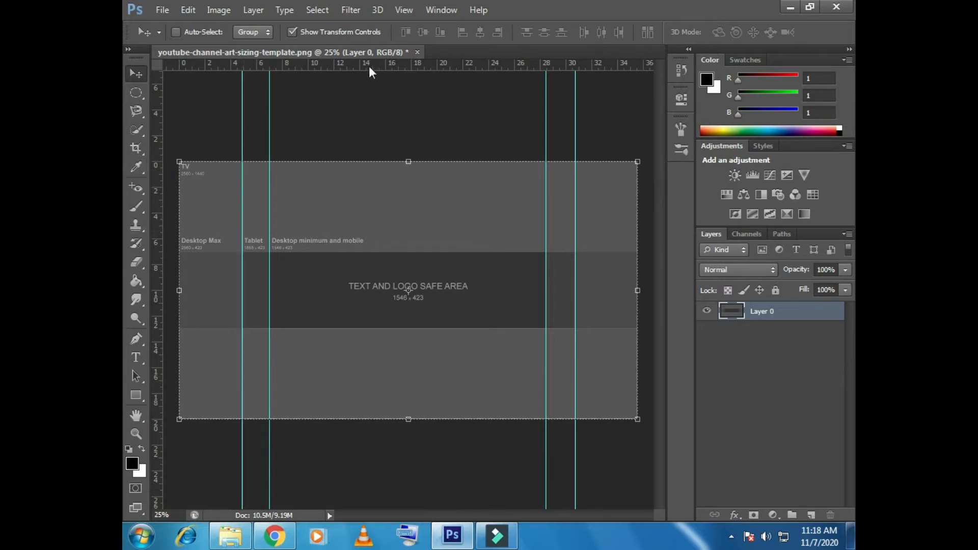
drag(370, 75, 338, 327)
drag(399, 67, 388, 253)
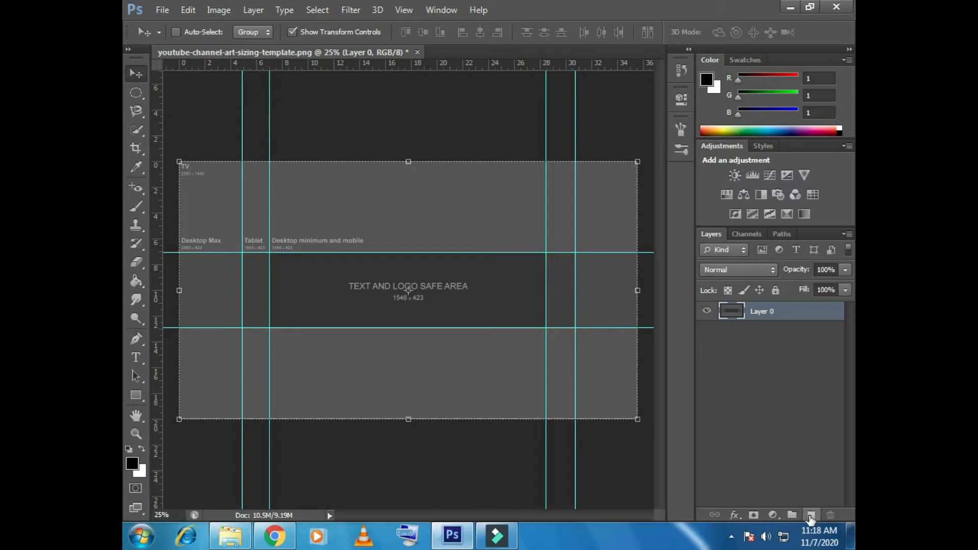
On a new layer, select the full-width area above the upper horizontal guide and fill it with black.
click(811, 514)
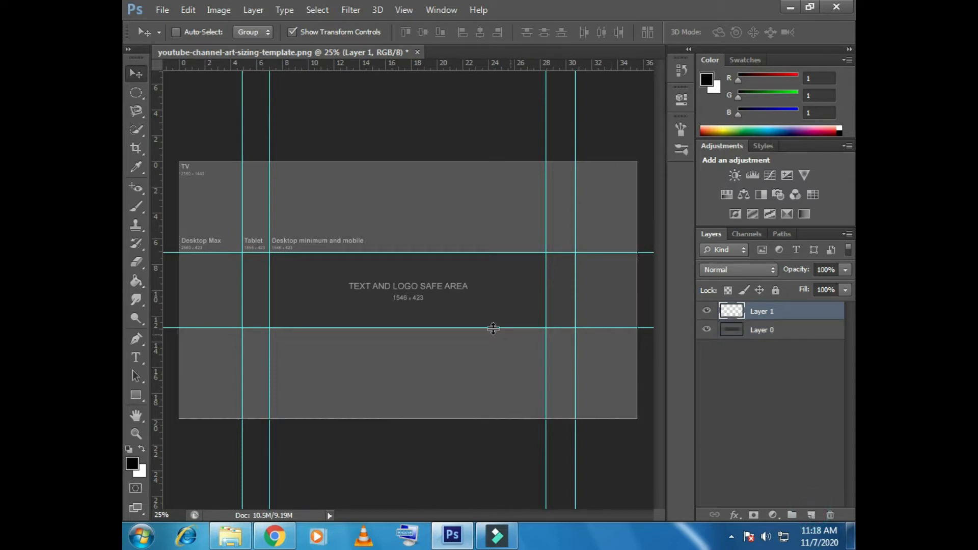
drag(145, 97, 176, 91)
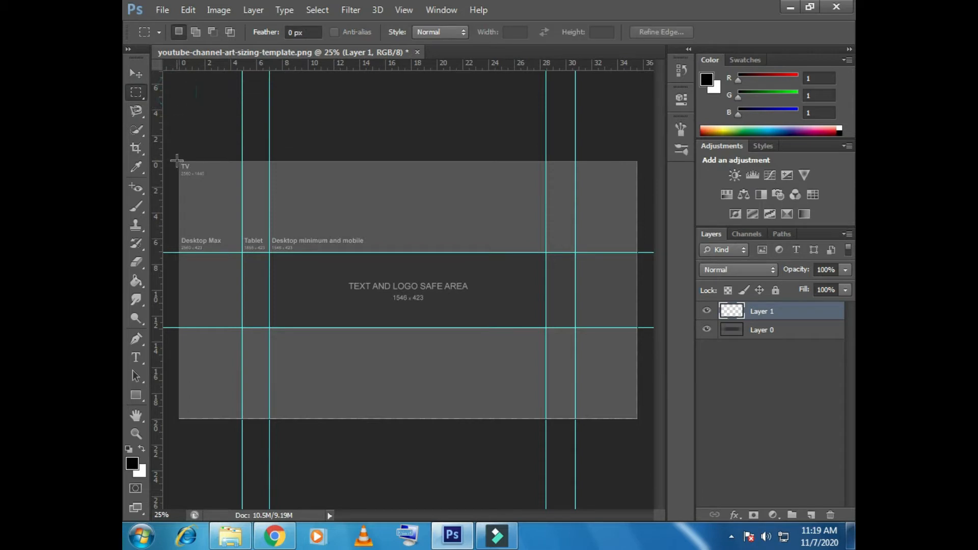
drag(179, 161, 641, 250)
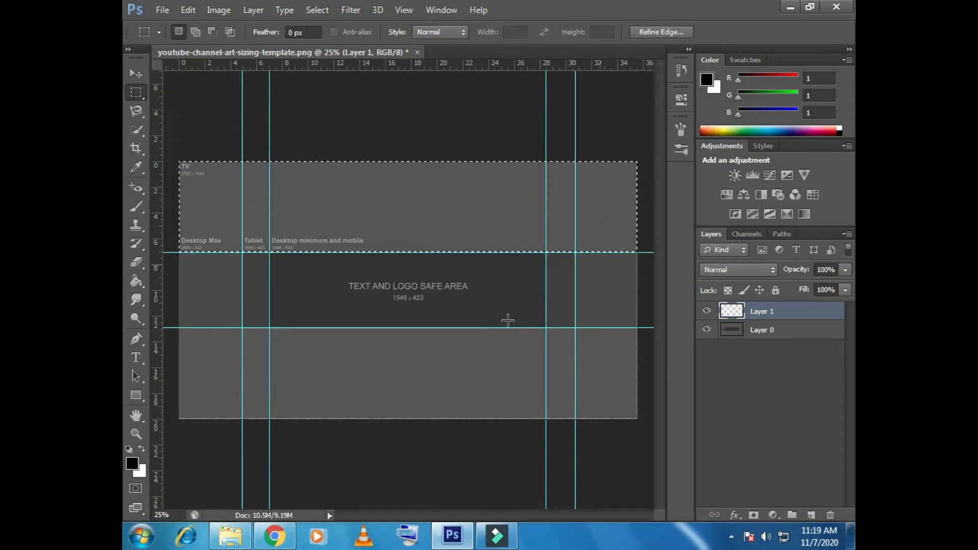
click(136, 281)
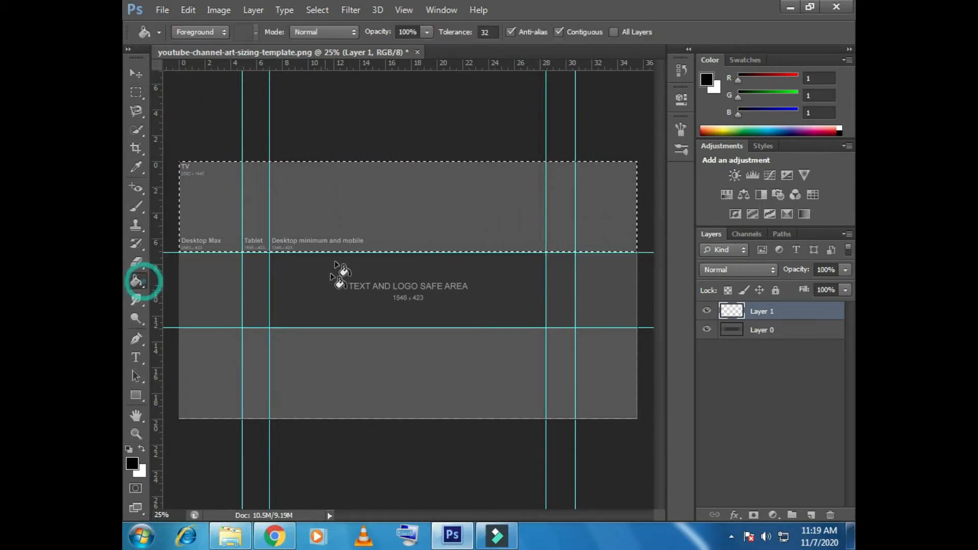
click(344, 200)
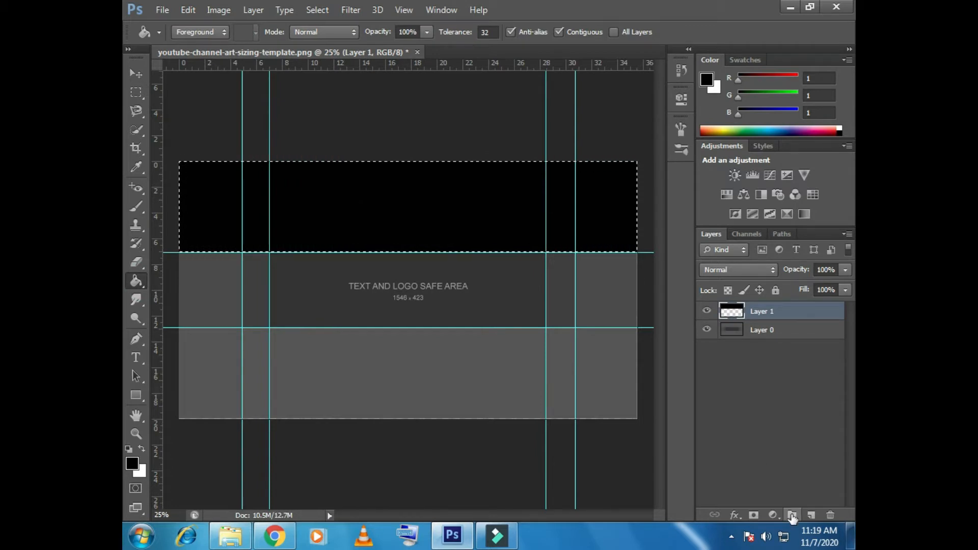
Fill the same selection with black on another new layer and move it down to cover the area below the lower guide.
click(810, 515)
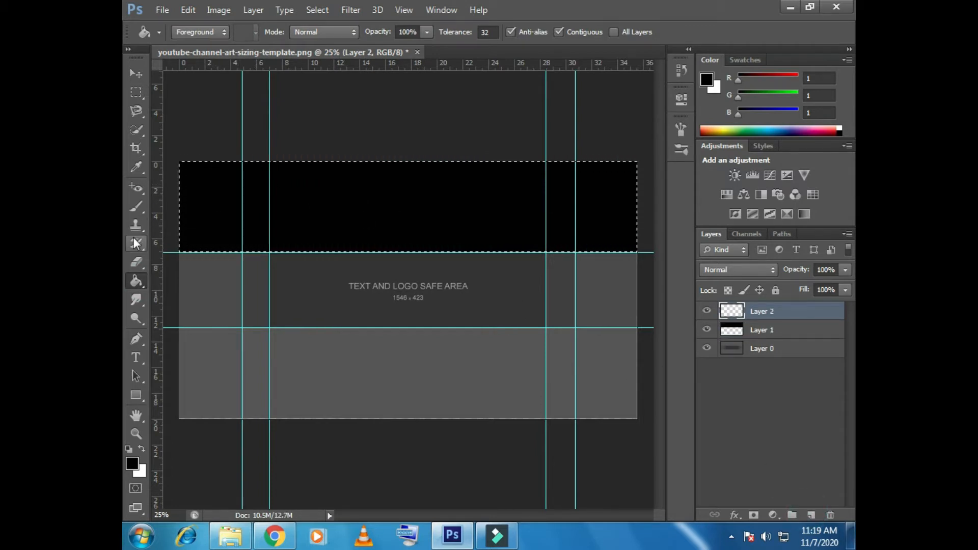
click(293, 217)
click(135, 74)
drag(509, 235, 513, 406)
Place a vertical guide at the canvas centre and fill the selected lower band with black on a new layer.
click(811, 515)
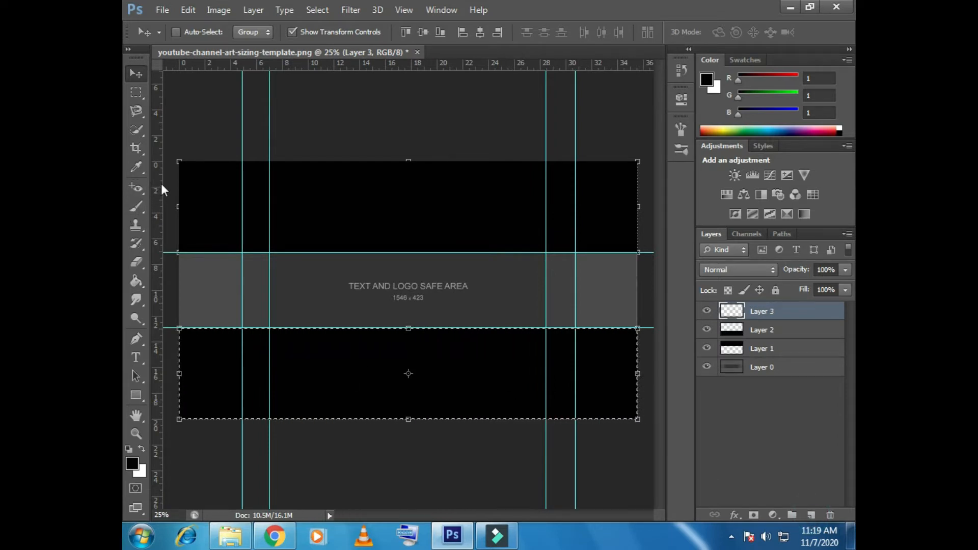
drag(161, 183, 412, 199)
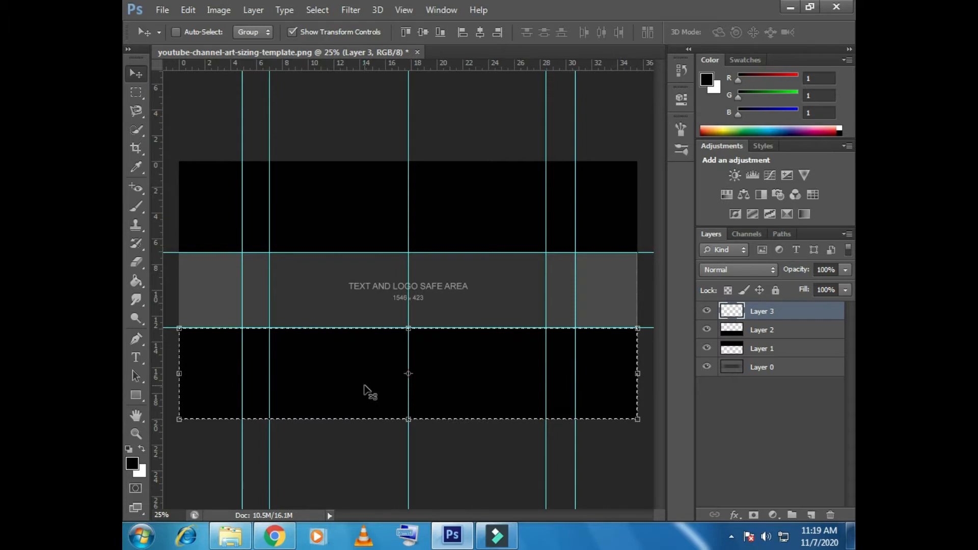
drag(367, 393, 372, 343)
click(504, 204)
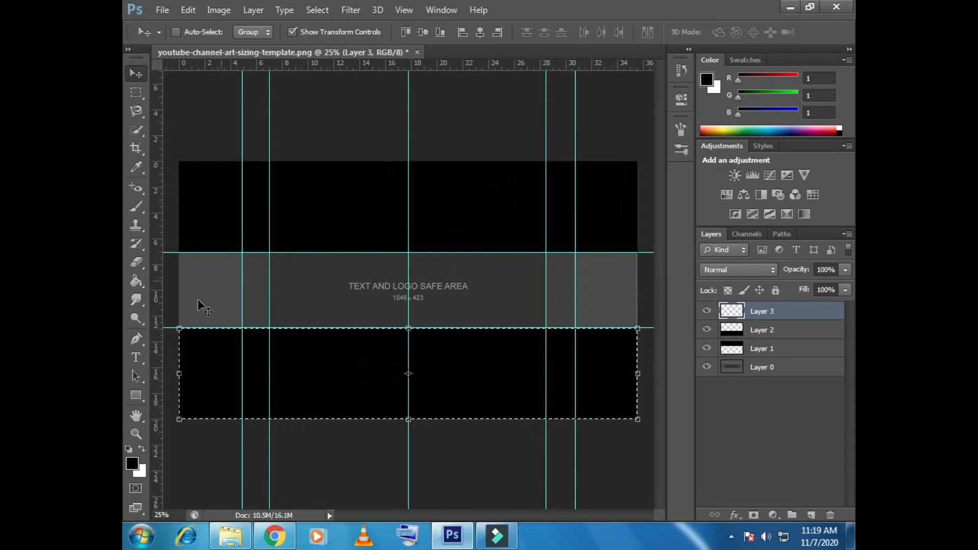
click(136, 281)
click(330, 359)
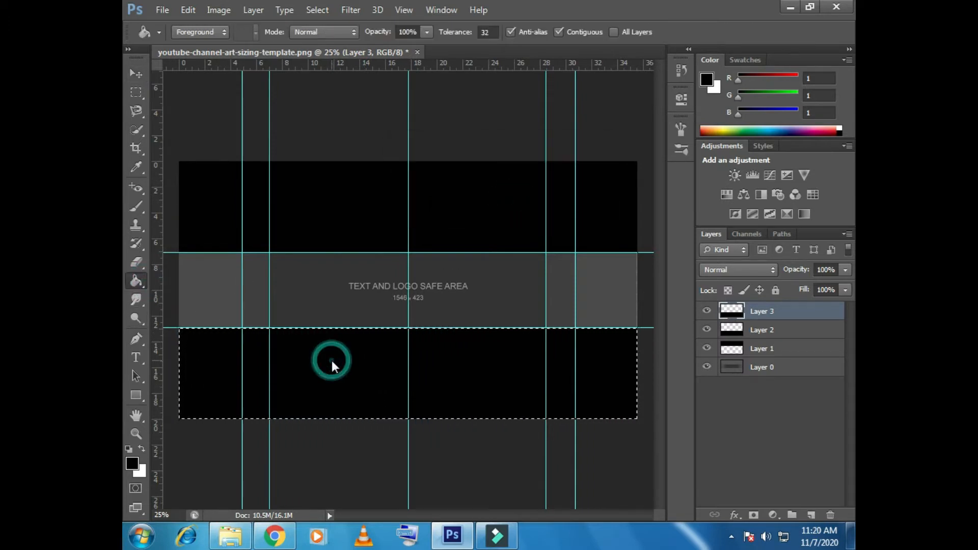
Move the new black band up into the middle strip and scale it to 50% width and 83.46% height, covering the right half.
click(135, 72)
drag(438, 393, 439, 312)
key(ctrl+t)
drag(408, 343, 407, 328)
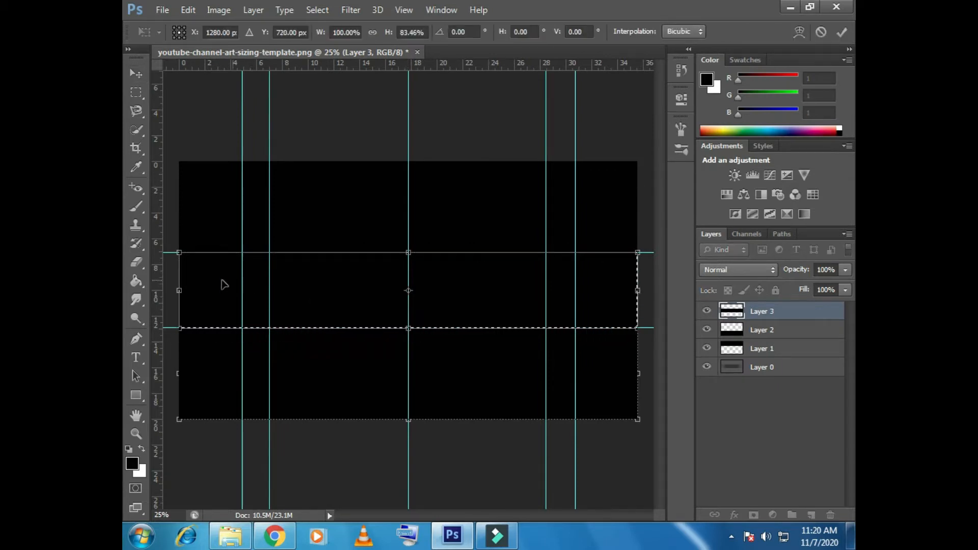
drag(178, 292, 410, 291)
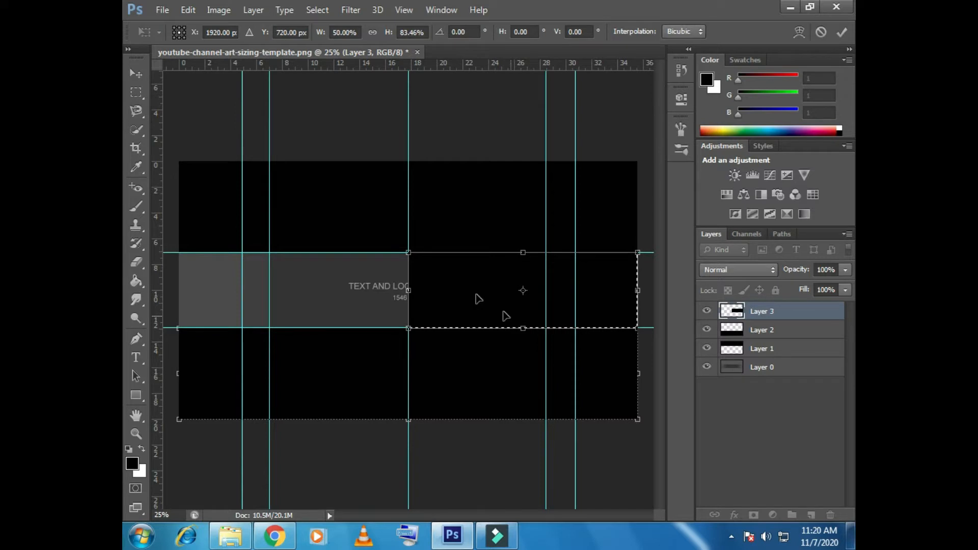
click(842, 32)
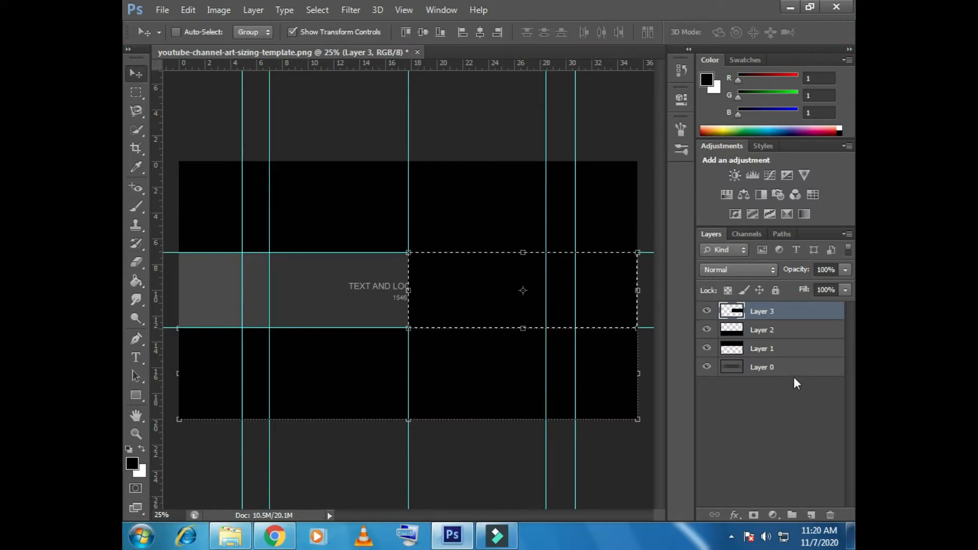
Fill the selected right half of the middle strip with black on a new layer and move that block to the left half.
click(812, 515)
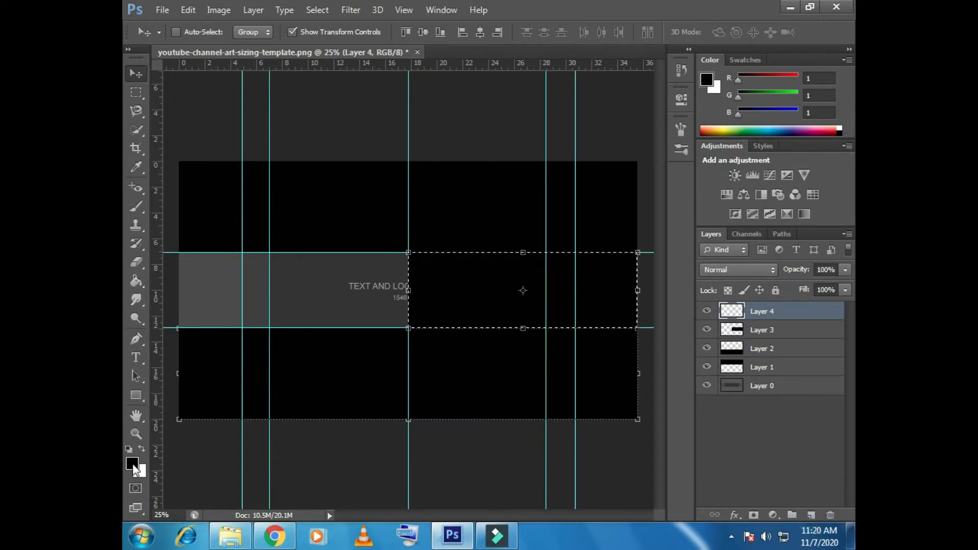
click(137, 282)
click(504, 308)
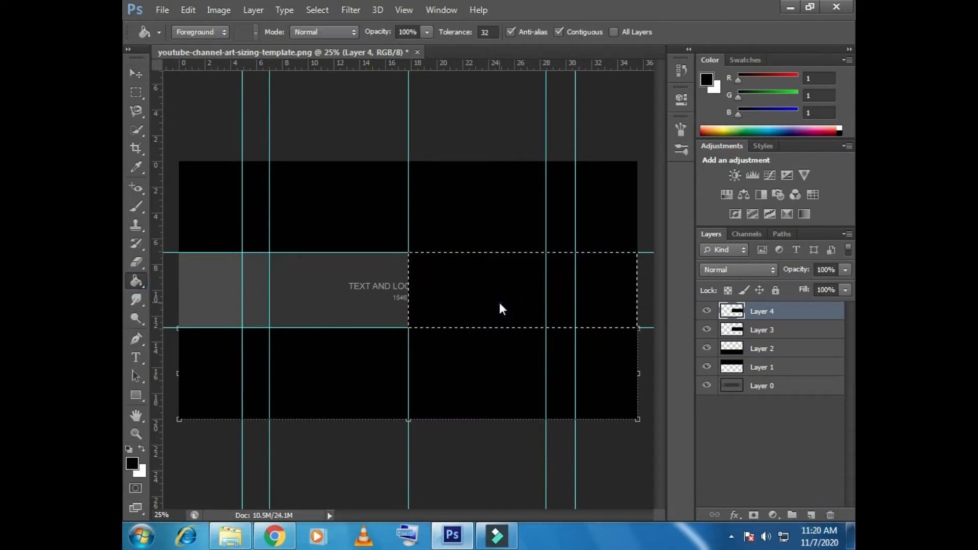
click(136, 74)
drag(556, 297, 324, 301)
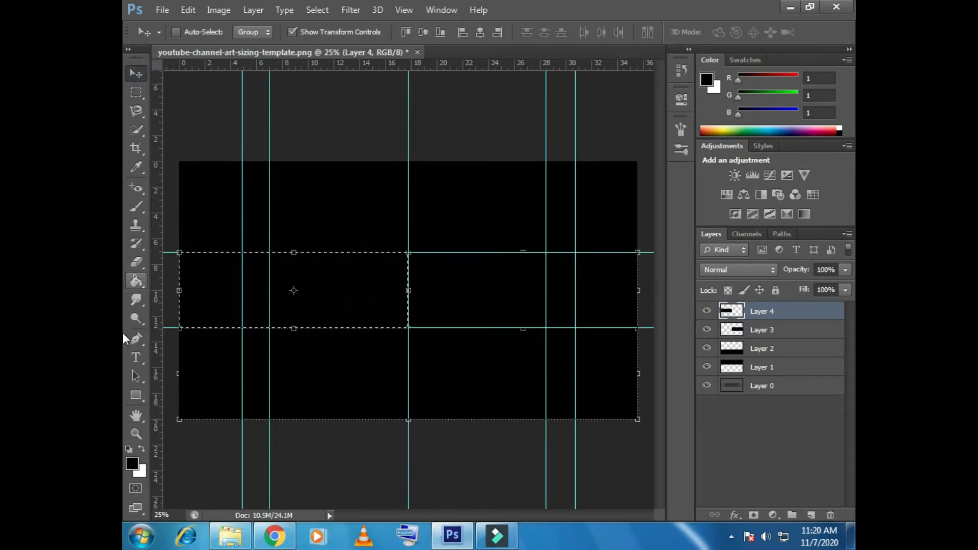
Set the foreground colour to lime green (RGB 174, 252, 6) and fill Layer 4's block in the left half of the middle strip.
click(131, 463)
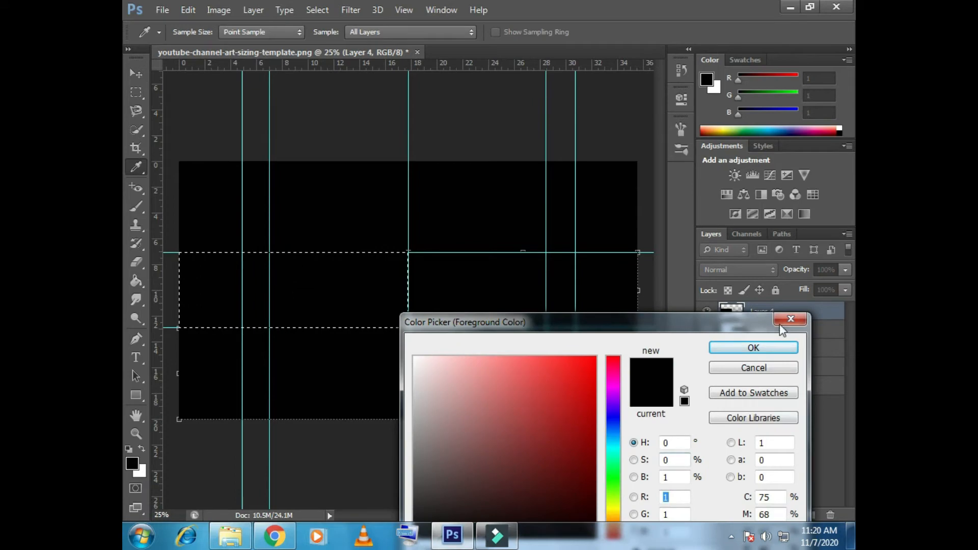
drag(735, 320, 632, 136)
click(511, 310)
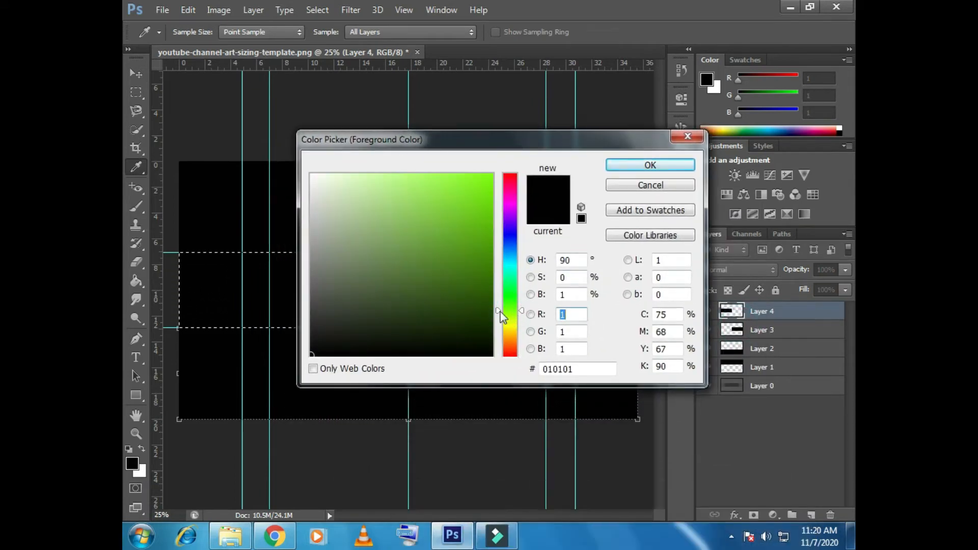
drag(511, 310, 497, 316)
click(487, 177)
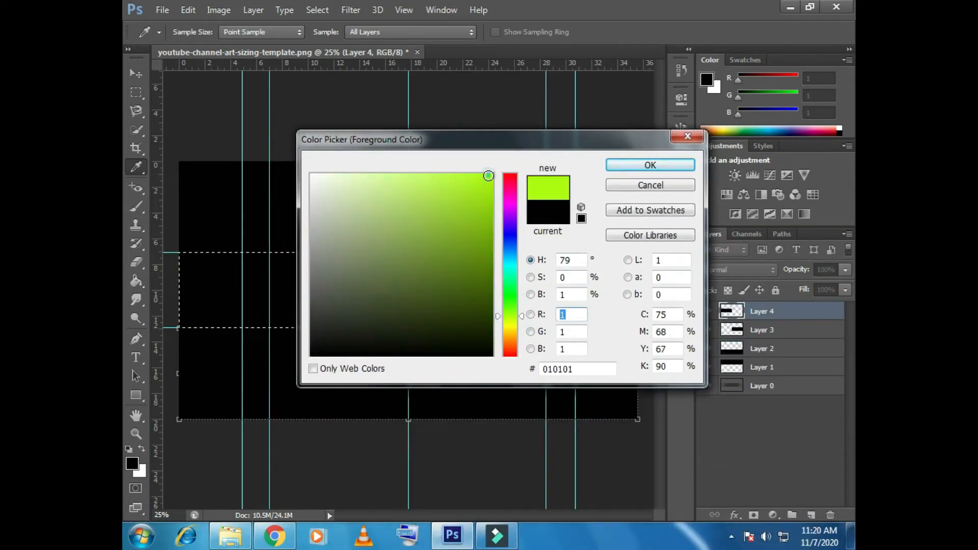
click(655, 164)
click(136, 281)
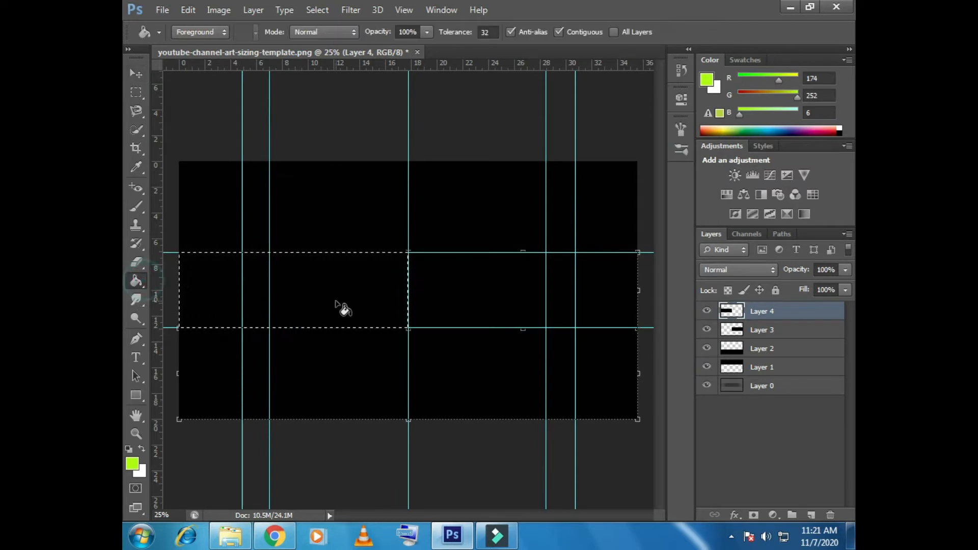
click(337, 306)
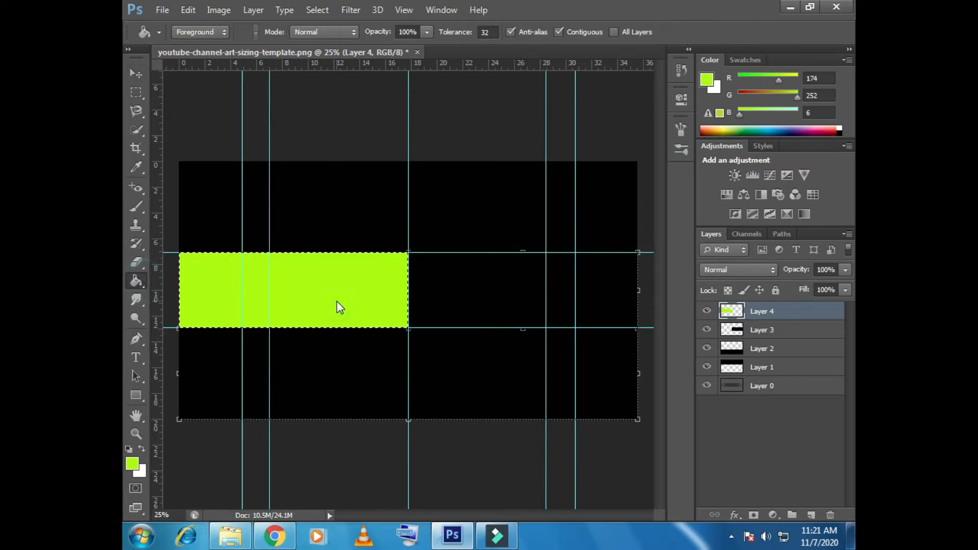
Clear the selection and fill Layer 3's block in the right half of the middle strip with the lime green.
click(781, 331)
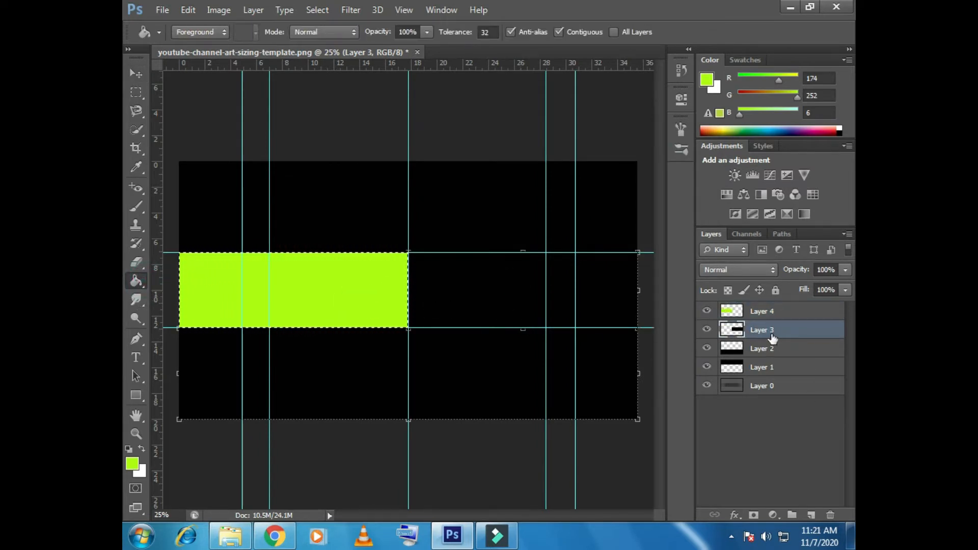
click(136, 74)
click(519, 309)
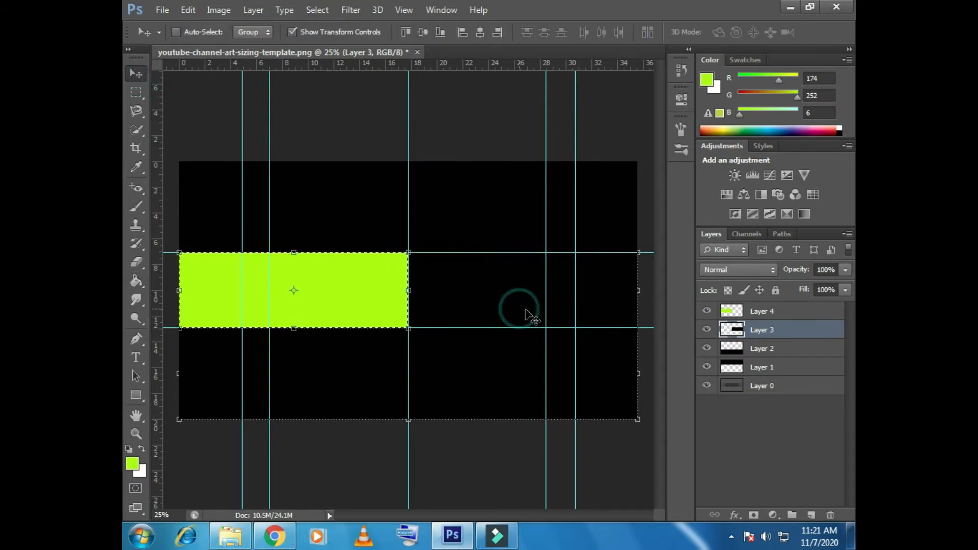
click(707, 329)
click(707, 329)
click(706, 311)
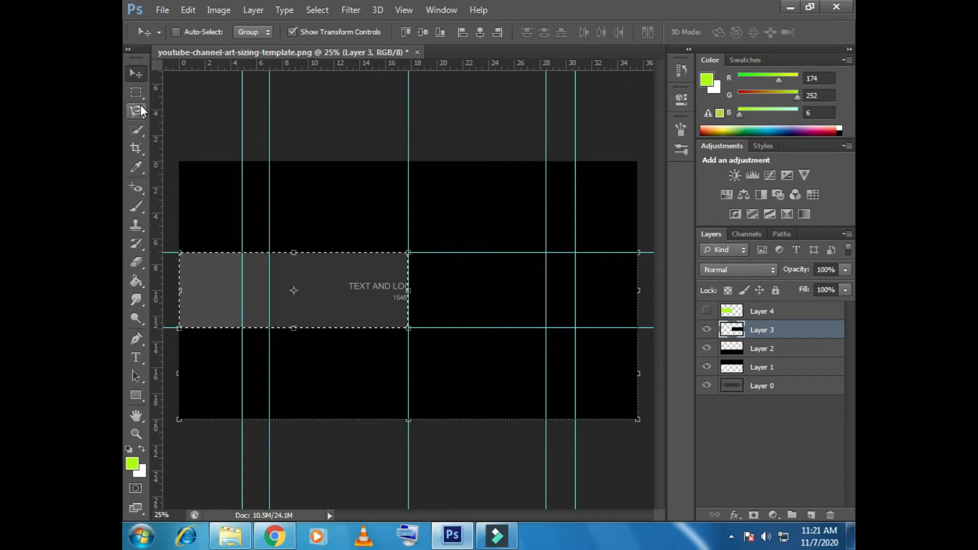
click(135, 91)
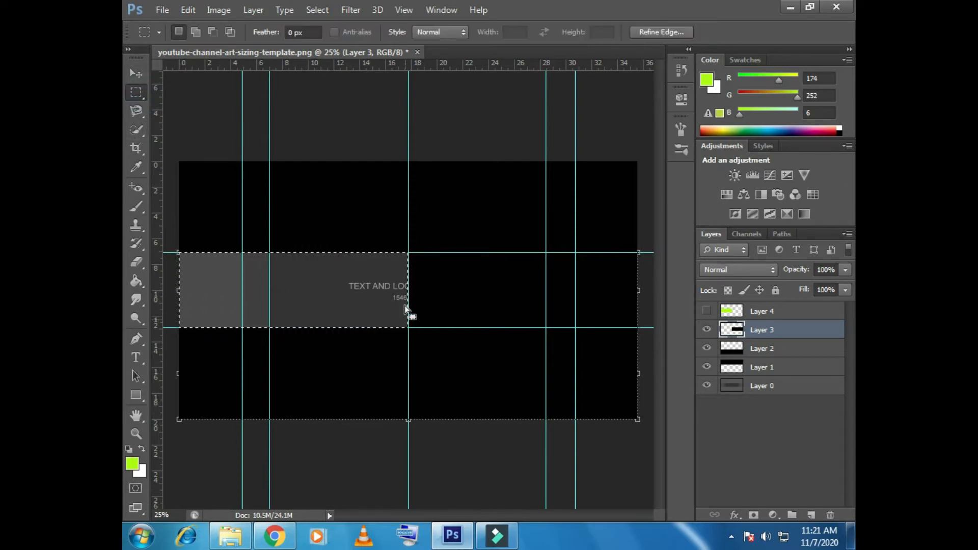
click(327, 216)
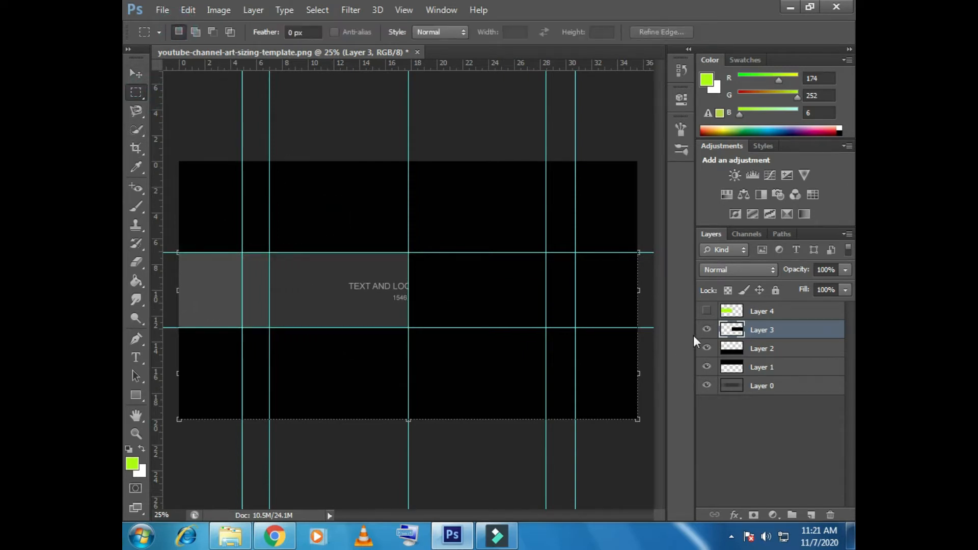
click(706, 310)
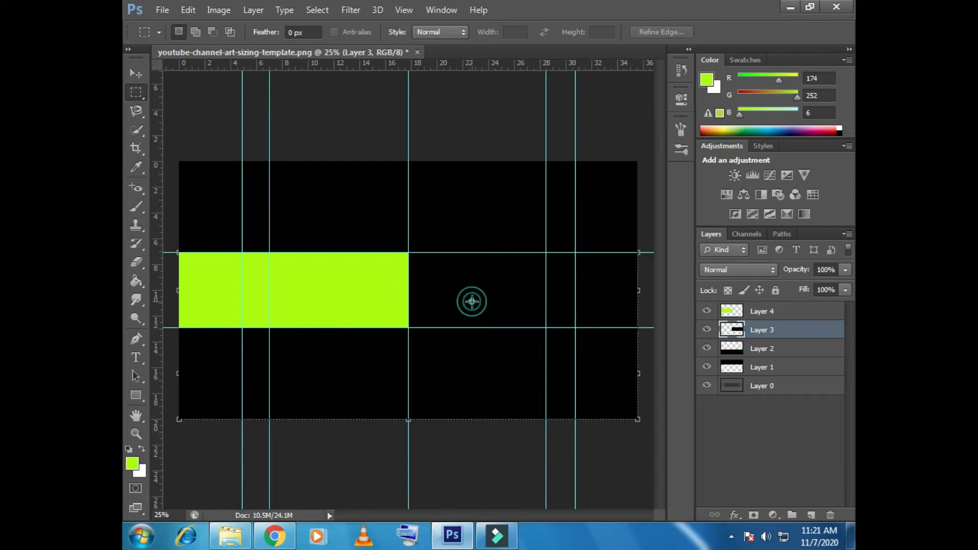
click(136, 280)
click(535, 300)
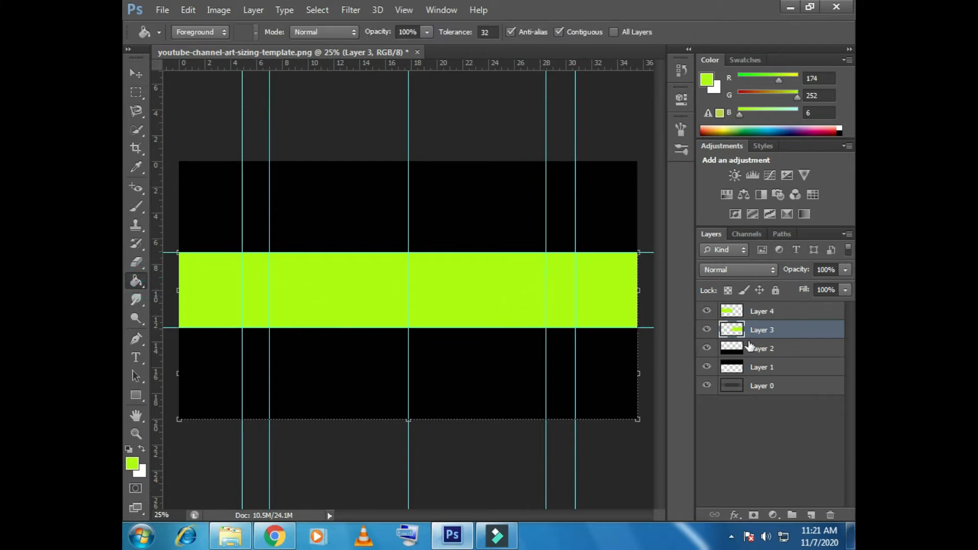
Sample the canvas black (RGB 1, 1, 1) as the foreground colour and refill Layer 4's left block with it.
click(758, 312)
click(132, 463)
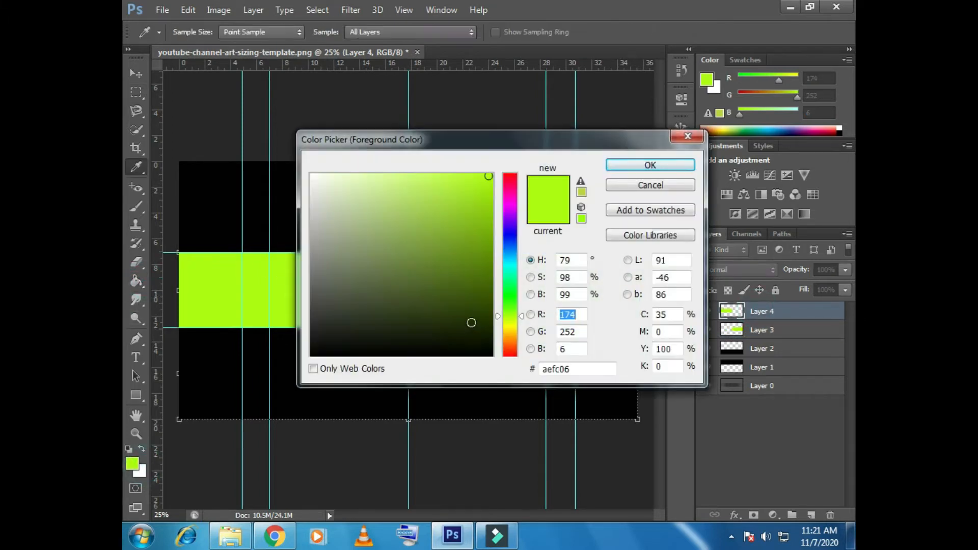
click(260, 367)
click(667, 165)
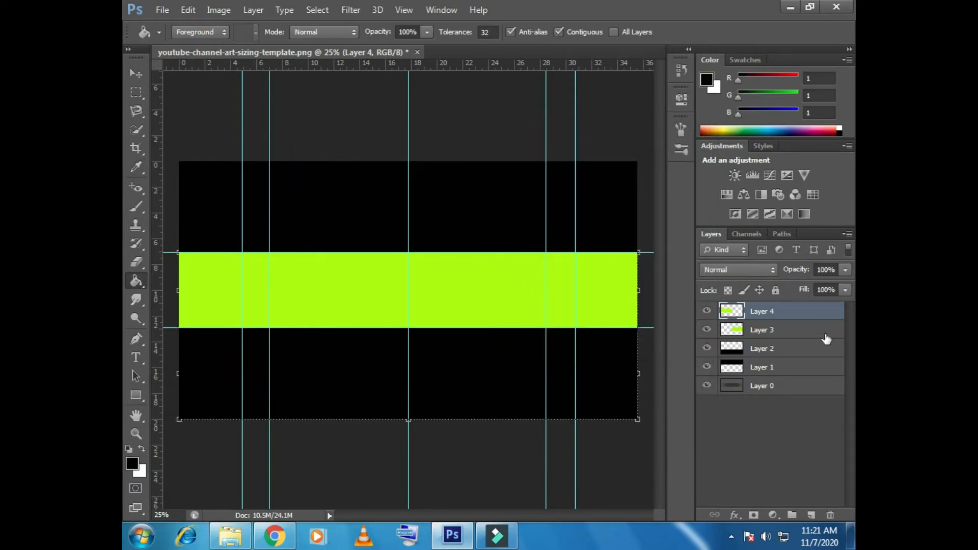
click(249, 303)
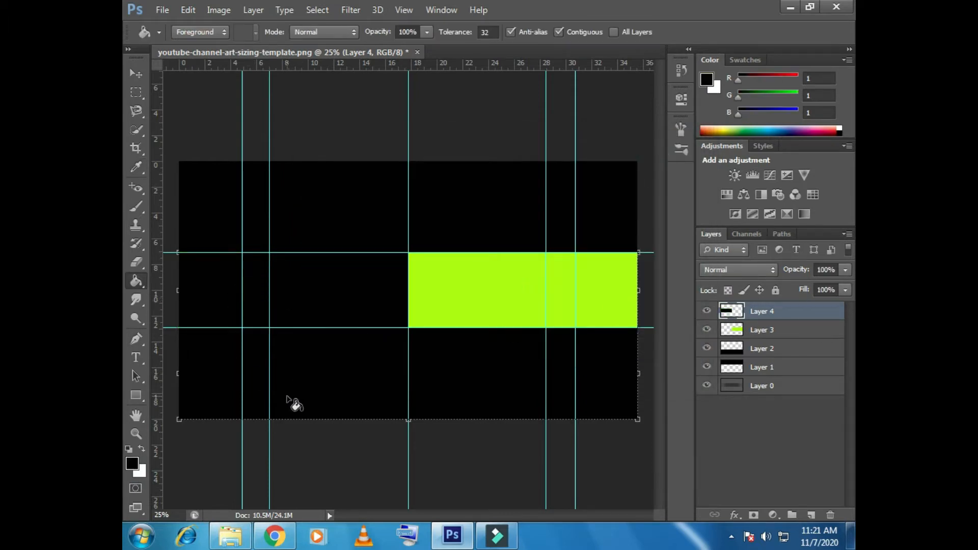
Merge Layer 4 down into Layer 3 so the black and green halves of the middle strip share one layer.
click(132, 75)
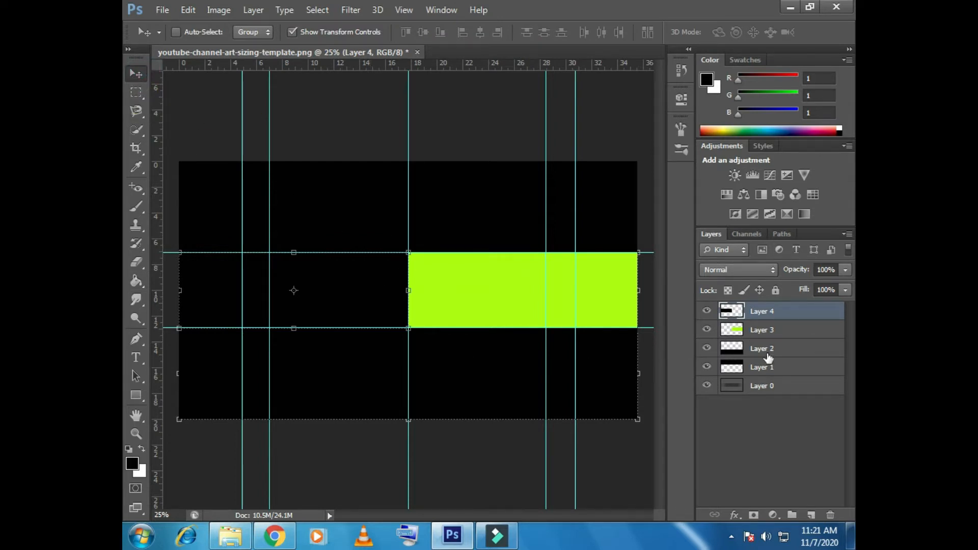
click(767, 333)
right_click(763, 310)
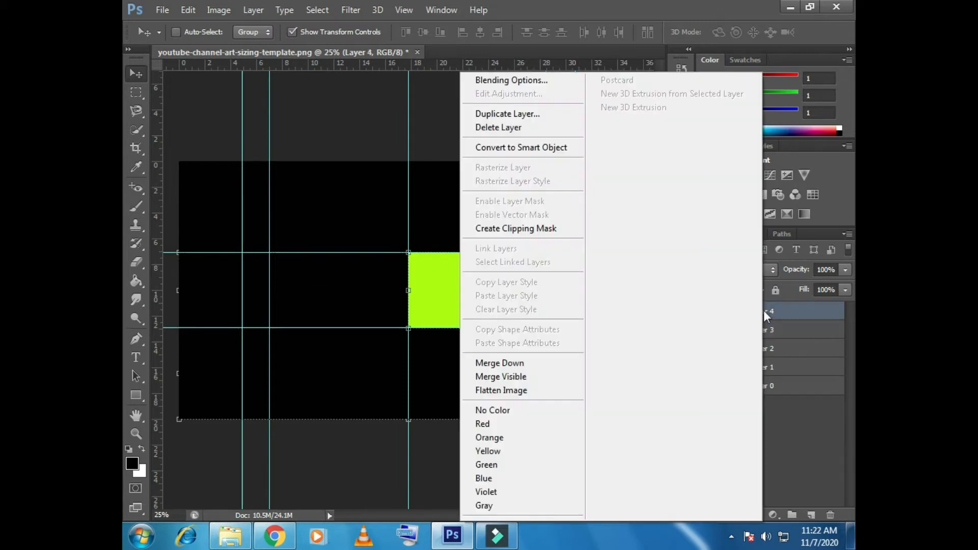
click(825, 469)
right_click(764, 330)
click(823, 451)
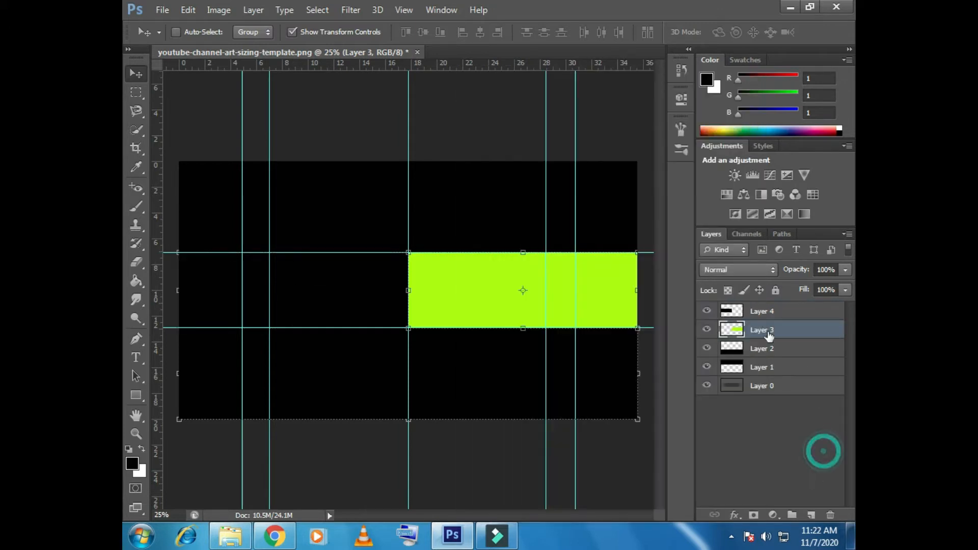
right_click(755, 331)
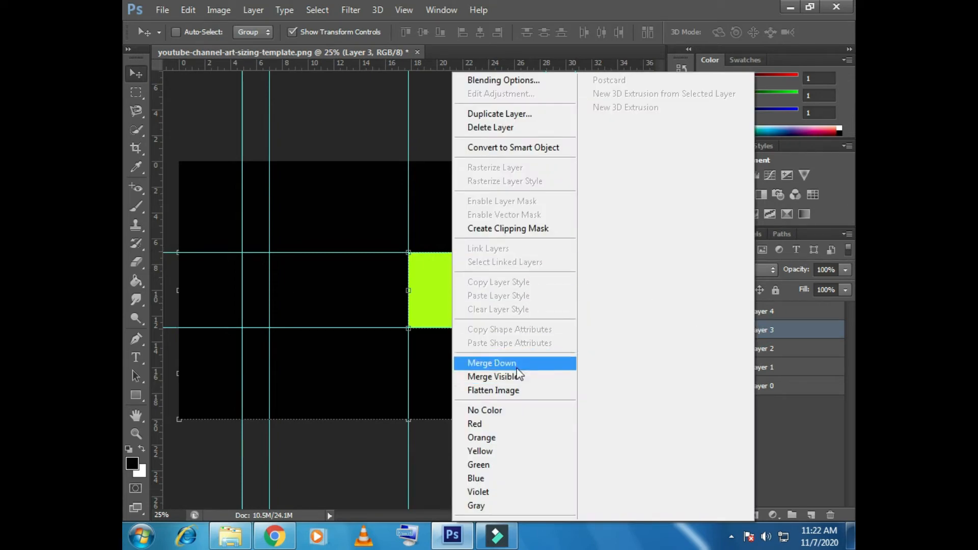
click(830, 448)
click(791, 312)
right_click(790, 312)
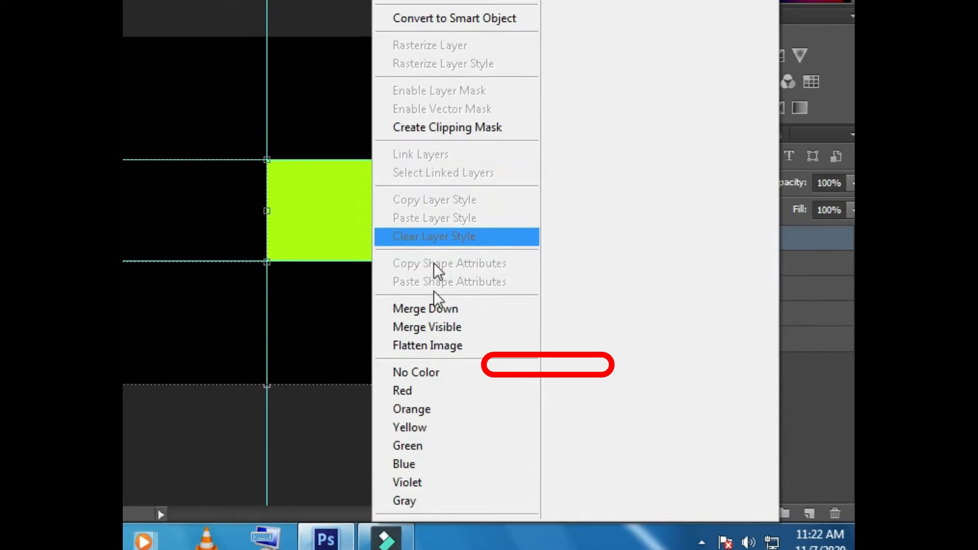
click(436, 307)
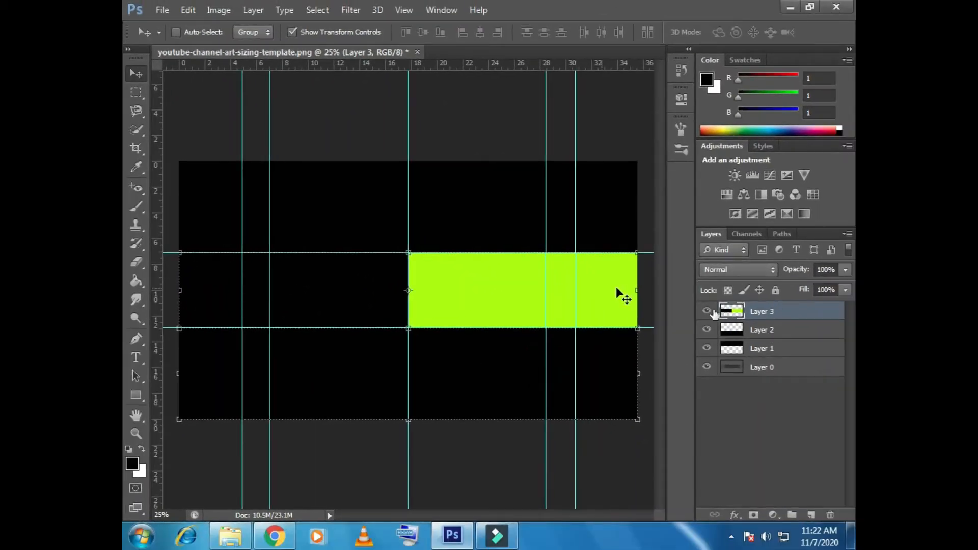
Place the Logomaker-Creative-2020111-removebg-preview (1) logo from the file folder at 100% size in the black left half, centred at X 685, Y 720 px.
key(ctrl+plus)
key(ctrl+plus)
key(ctrl+plus)
key(ctrl+plus)
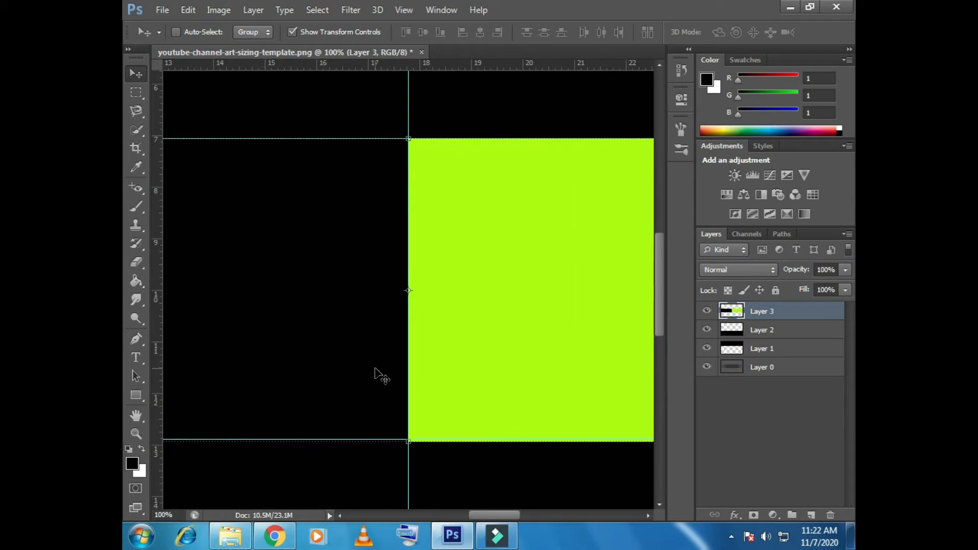
drag(493, 515, 423, 516)
scroll(652, 301, down, 2)
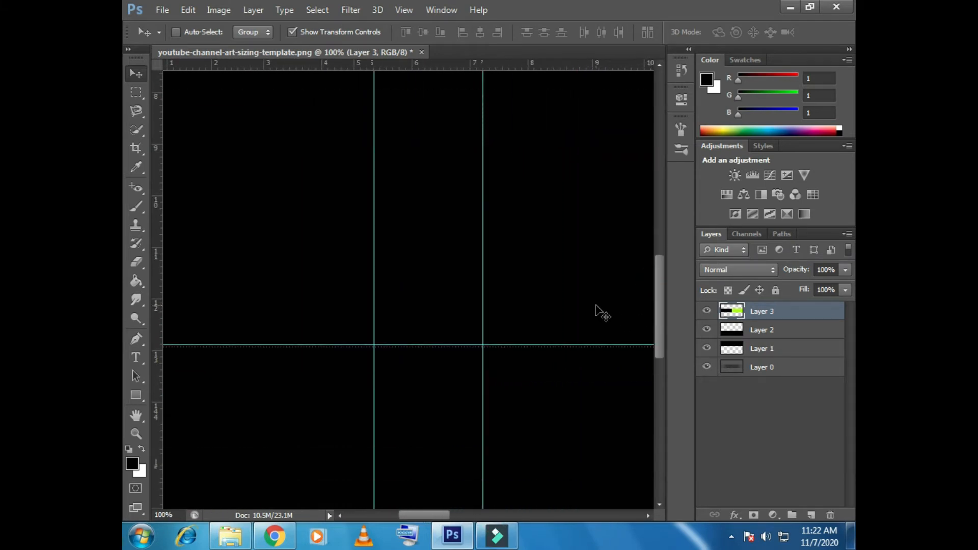
key(ctrl+minus)
key(ctrl+minus)
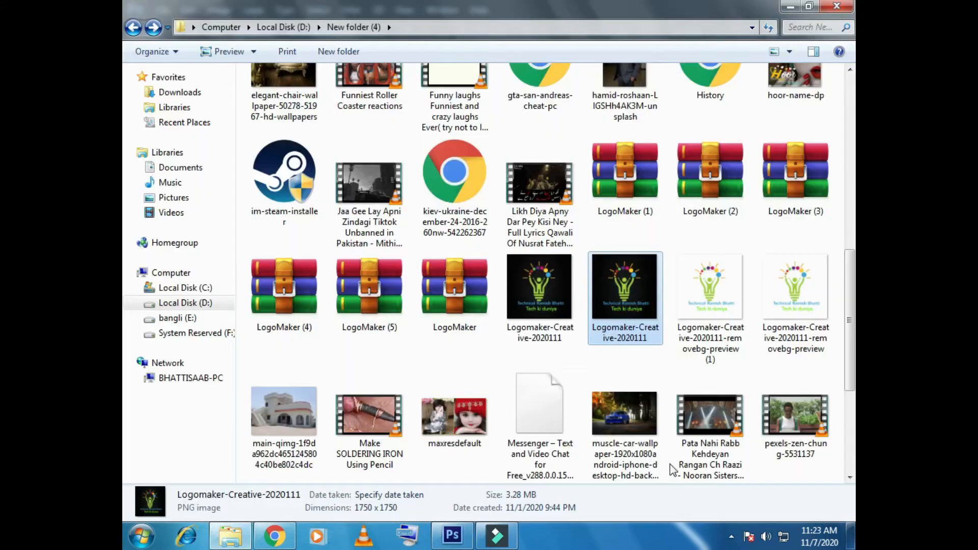
drag(701, 307, 465, 422)
drag(424, 290, 364, 249)
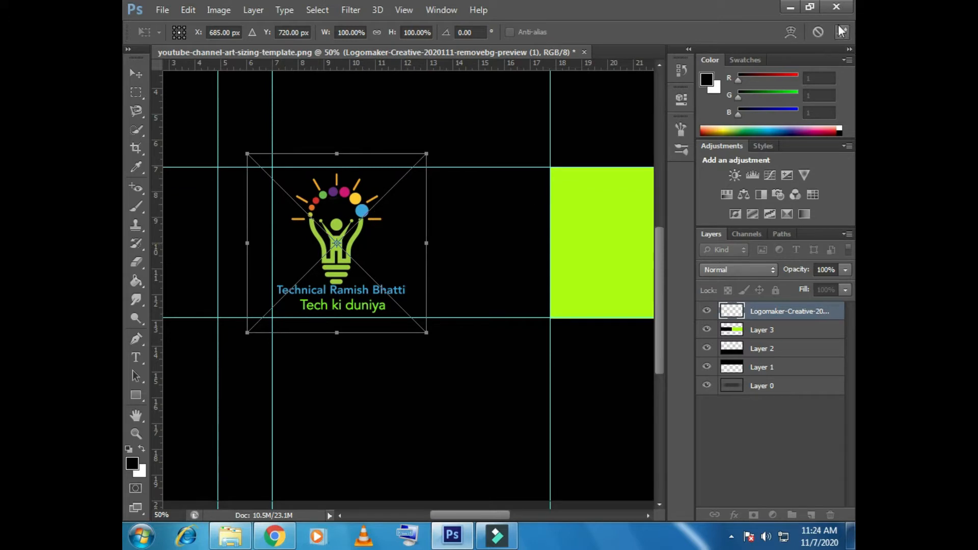
click(841, 32)
Switch to Windows Explorer, bring the IMG-20201016-WA0021-removebg-preview photo into the design and move it towards the green right half.
click(247, 539)
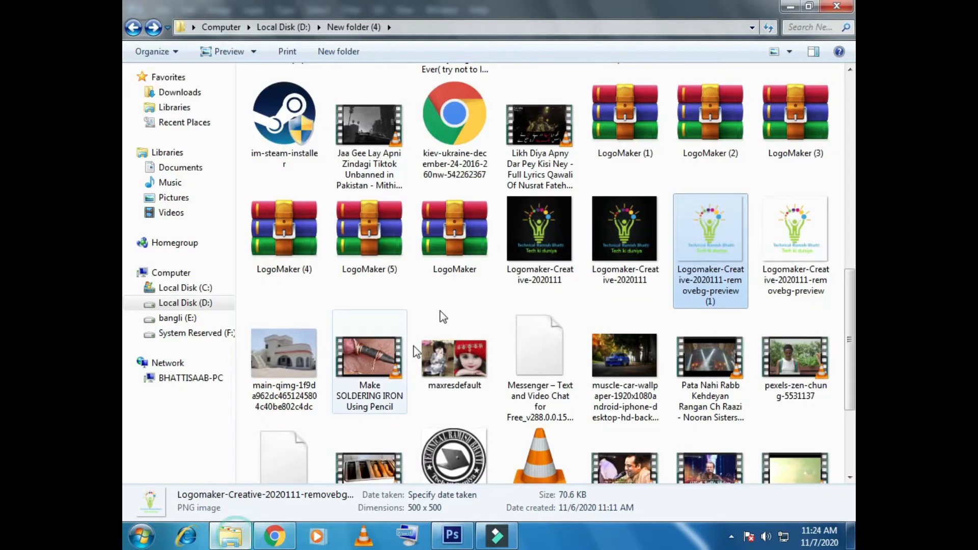
scroll(353, 231, up, 6)
double_click(276, 130)
drag(525, 120, 520, 450)
drag(450, 515, 479, 516)
drag(275, 351, 624, 361)
Scale the placed photo to 94% width and 88.21% height, centre it at X 1880.5, Y 677.5 px on the green block and commit it.
drag(510, 507, 550, 510)
drag(365, 380, 360, 316)
drag(255, 133, 261, 157)
click(342, 283)
mouse_move(343, 265)
mouse_down()
mouse_move(367, 271)
mouse_move(341, 270)
mouse_move(356, 268)
mouse_up()
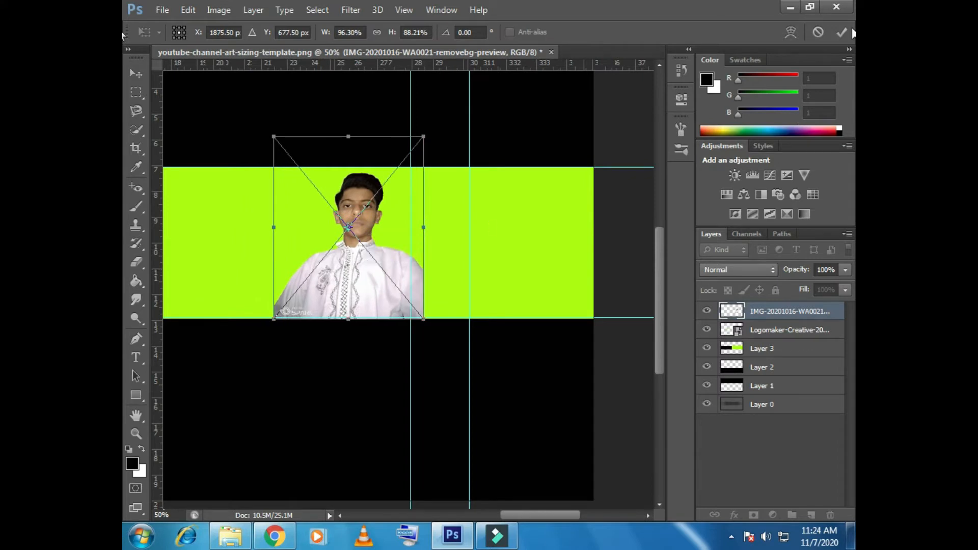
drag(274, 227, 277, 227)
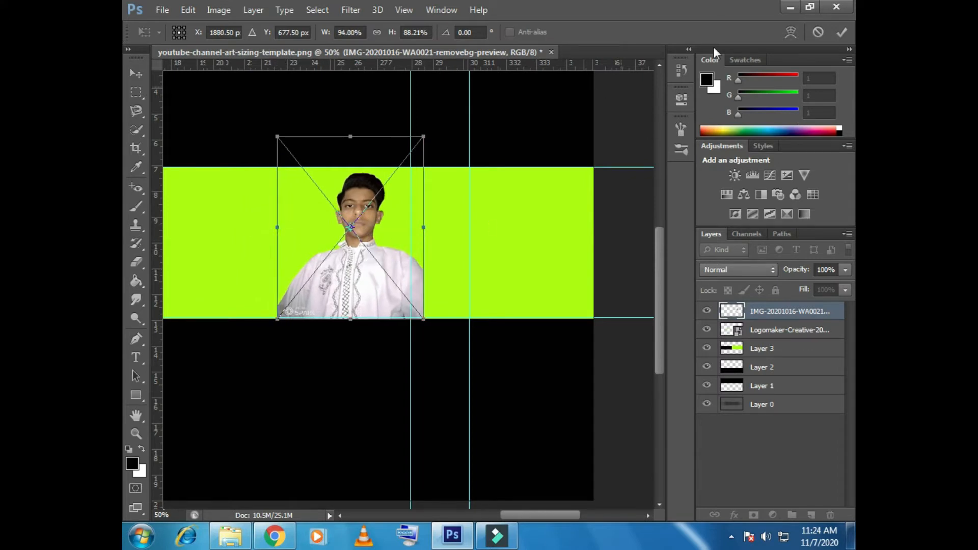
click(842, 32)
Shift the logo slightly left across the inner left guide and the photo slightly right across the inner right guide.
scroll(431, 316, down, 3)
scroll(431, 316, up, 1)
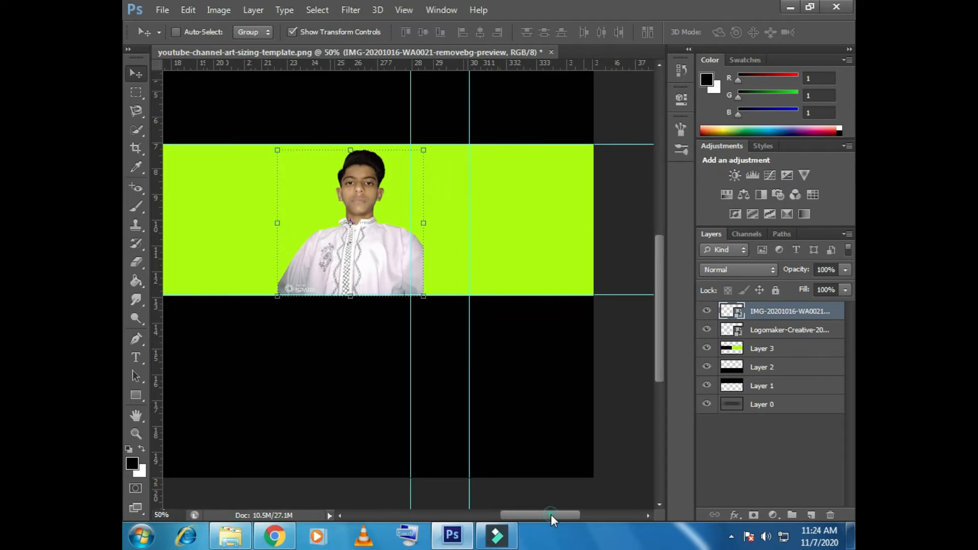
drag(551, 515, 516, 515)
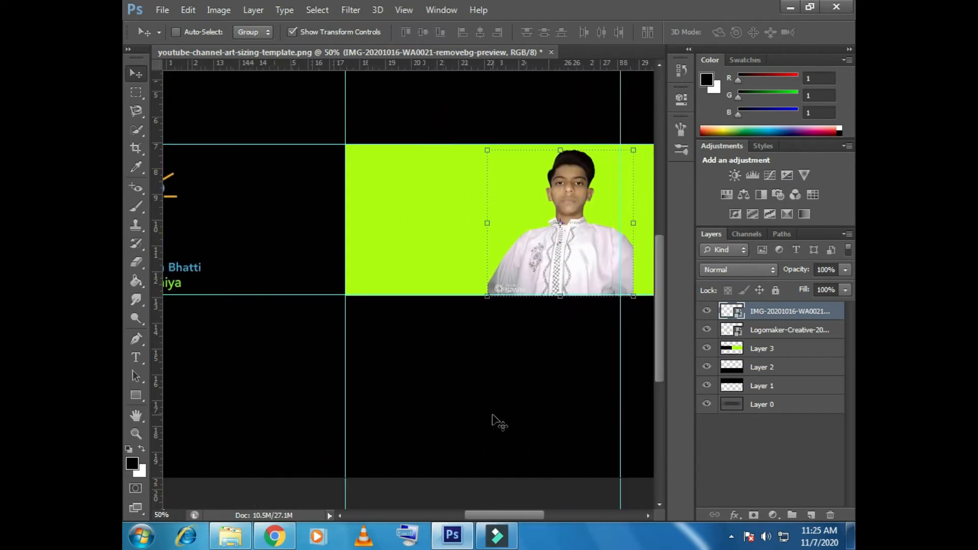
key(ctrl+minus)
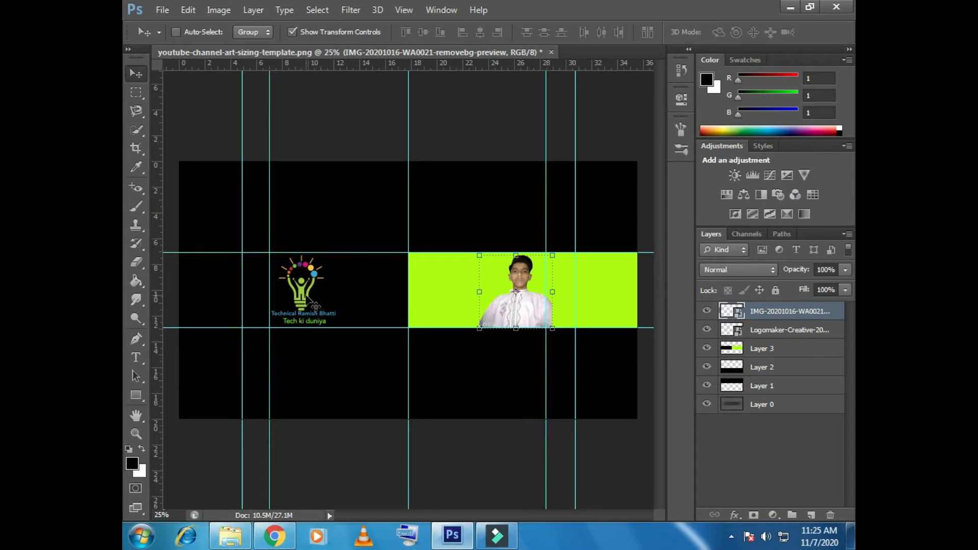
drag(304, 300, 287, 298)
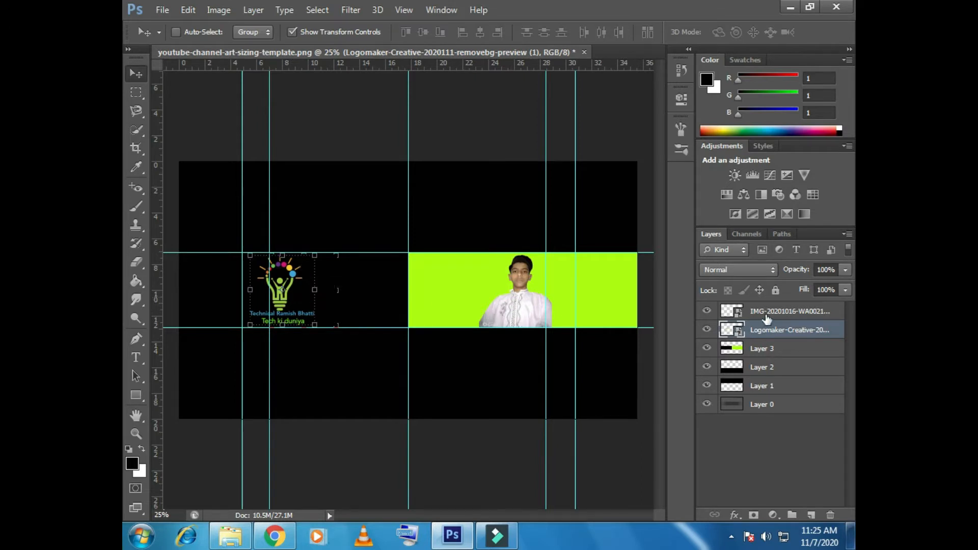
drag(508, 309, 551, 308)
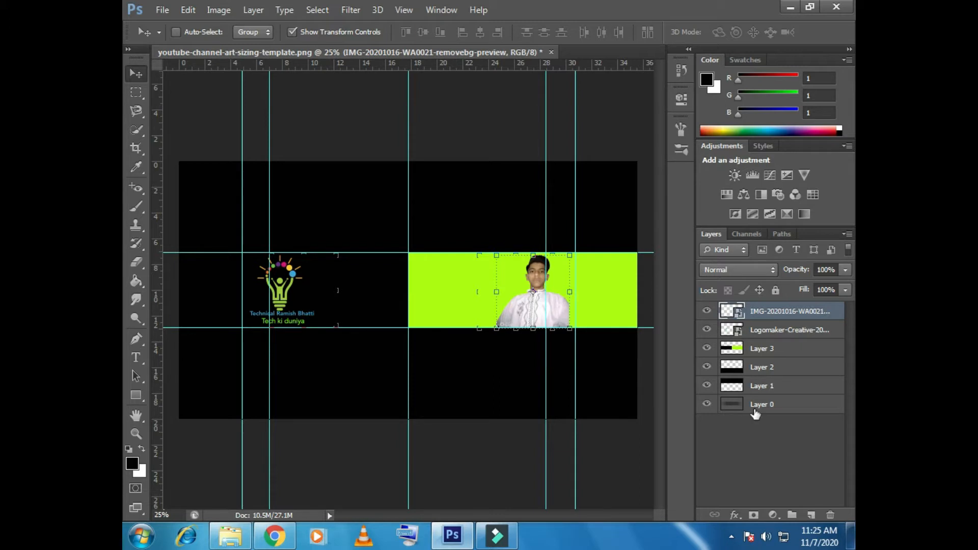
click(762, 469)
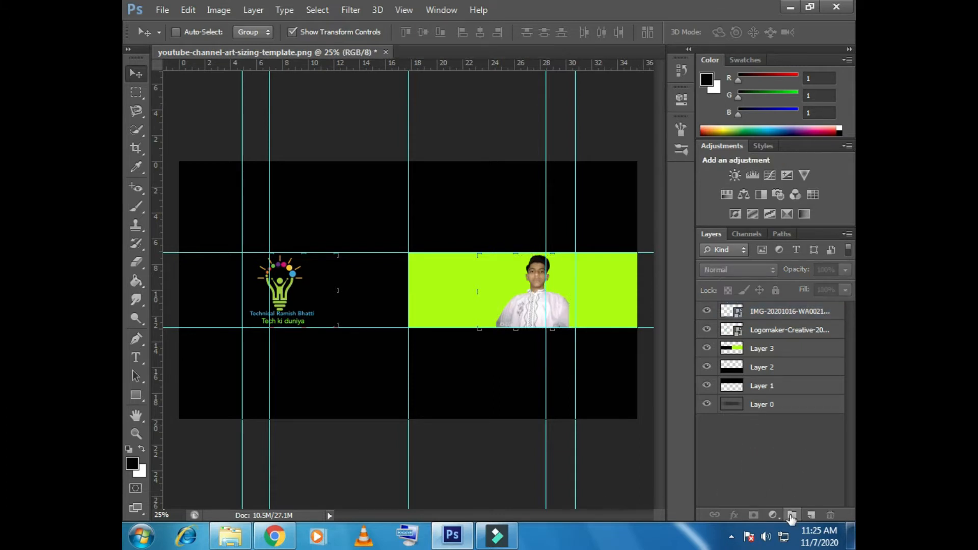
click(810, 515)
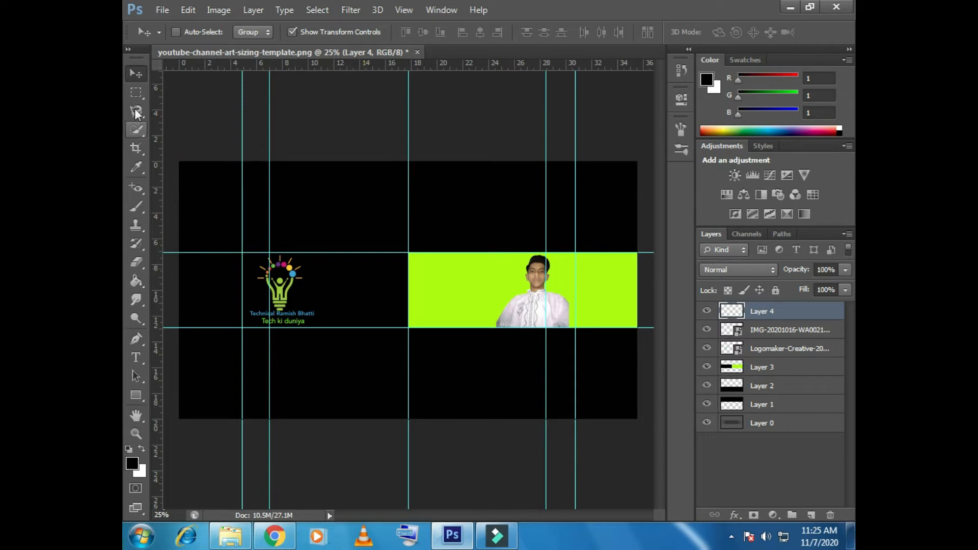
click(135, 358)
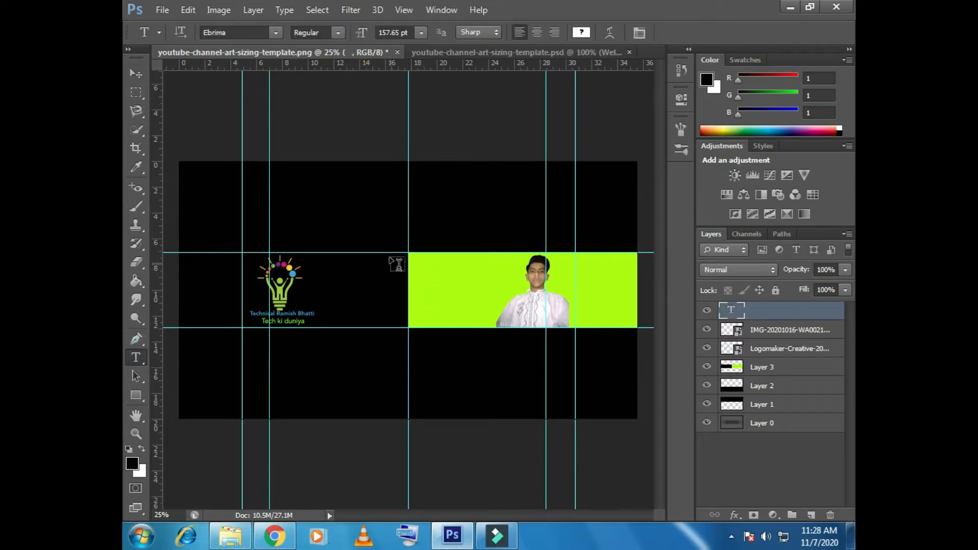
click(137, 70)
drag(355, 274, 497, 280)
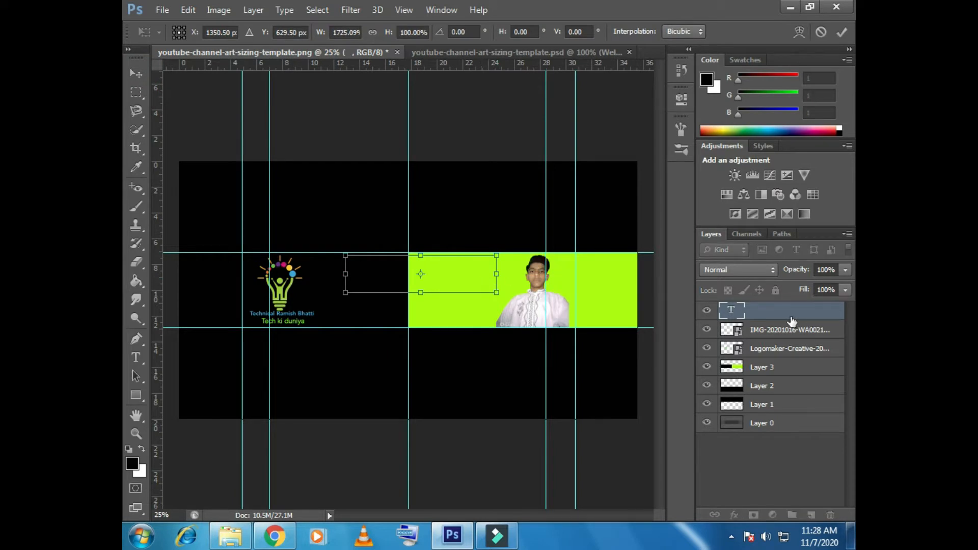
click(841, 31)
right_click(744, 311)
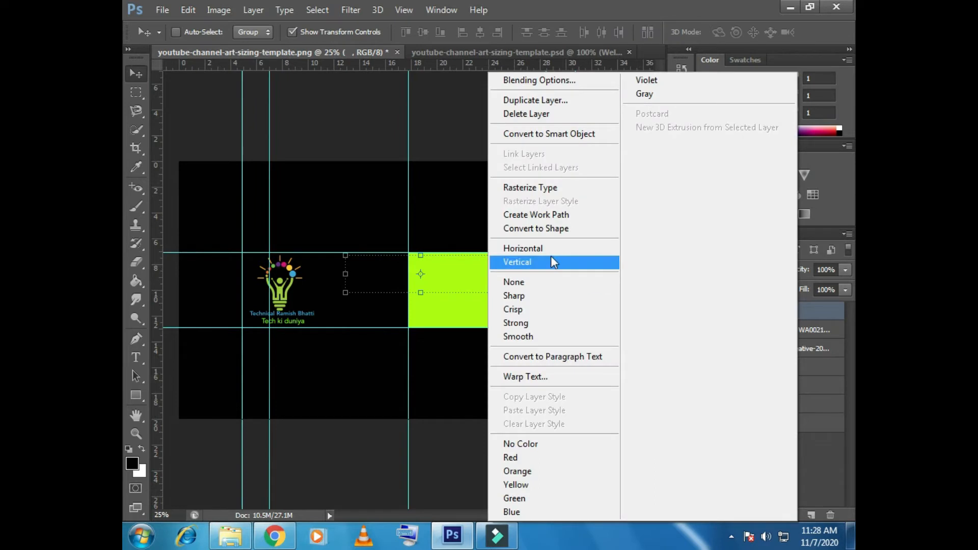
click(515, 117)
click(473, 207)
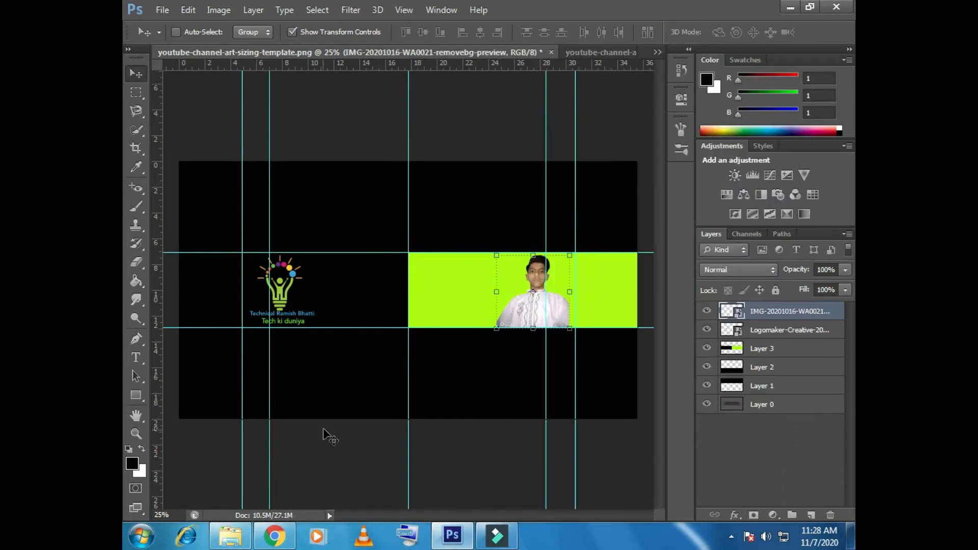
Add the text line "Wellcom to my channel" at the upper-left corner of the green block.
click(137, 356)
click(411, 259)
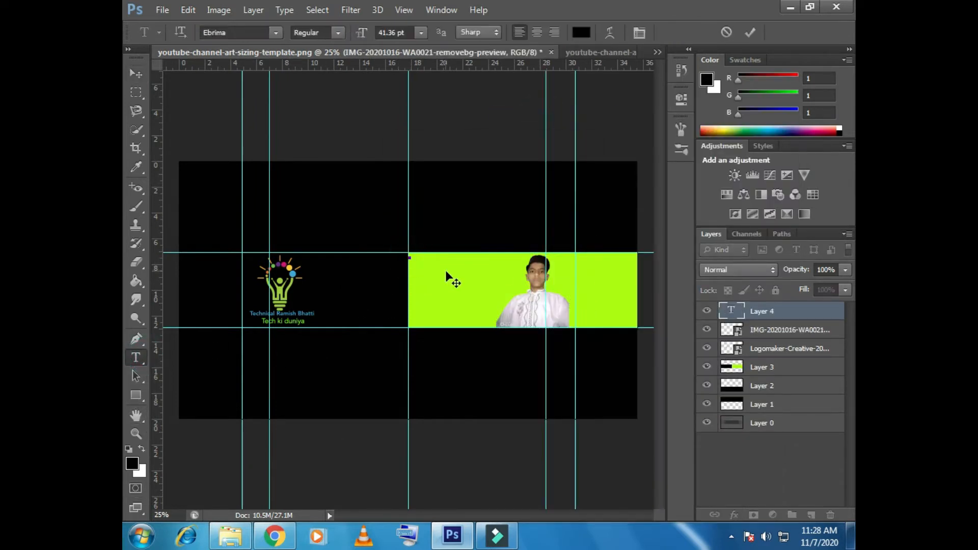
text(W)
text(ellcom to my channel)
Set the entire "Wellcom to my channel" text in the Cooper Std Black font.
drag(490, 258, 408, 259)
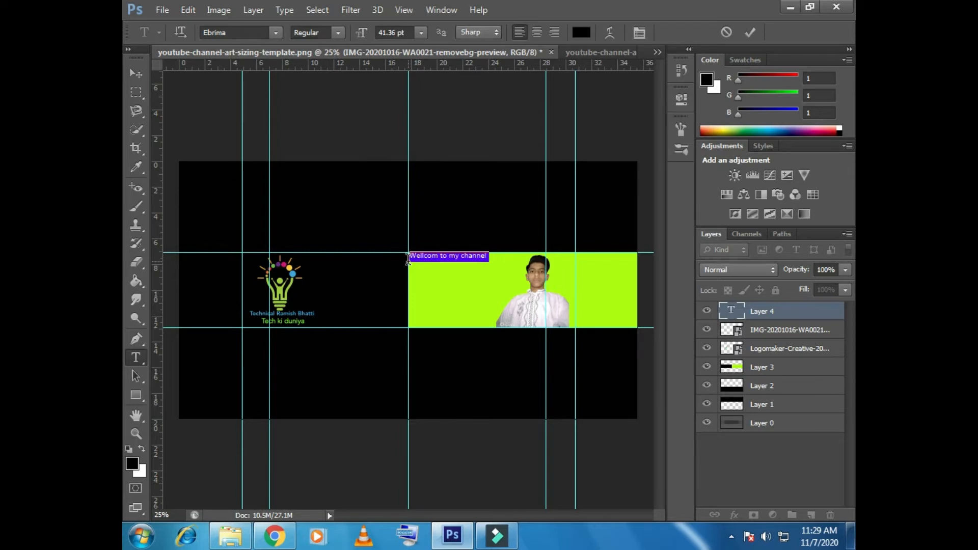
click(277, 32)
scroll(280, 175, up, 8)
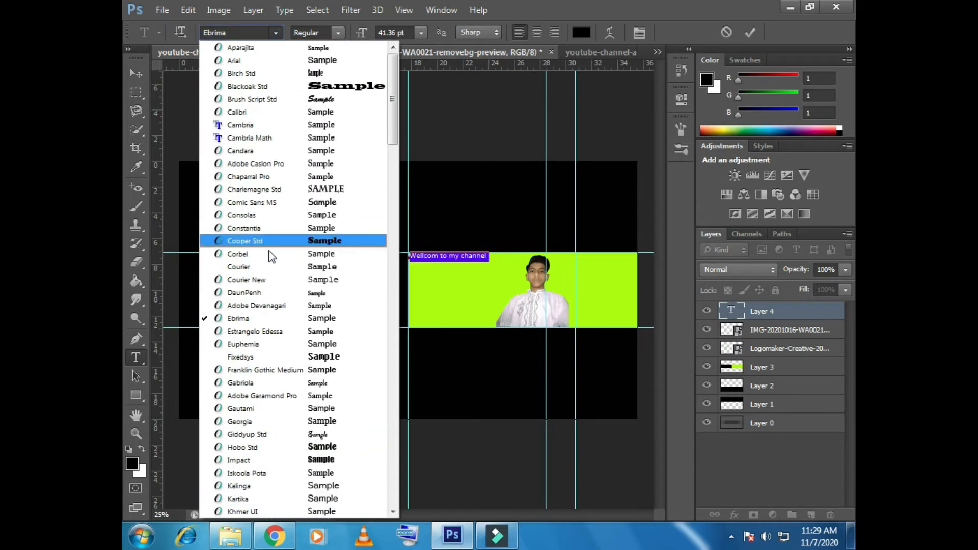
click(297, 240)
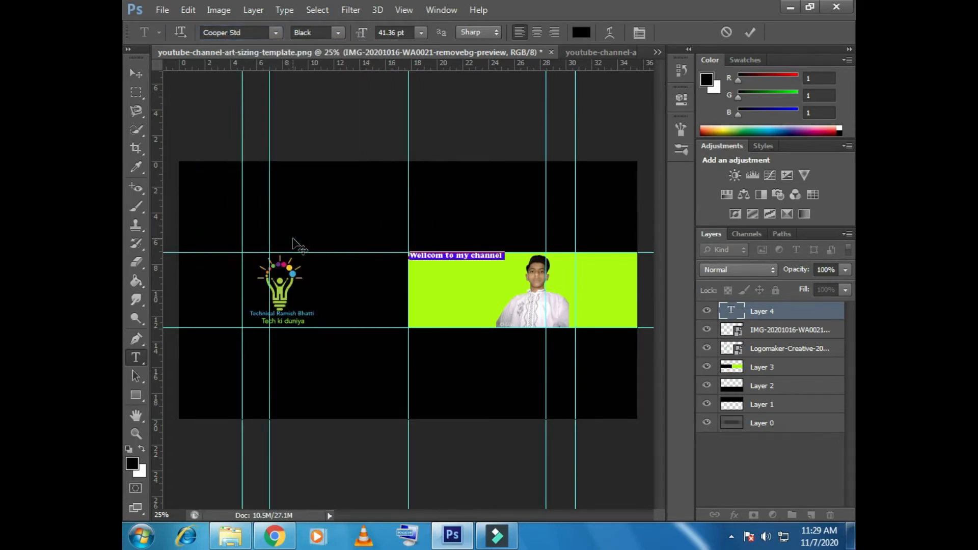
Scale the welcome text to 130.21% width and 472.53% height, centre it at X 1280.5, Y 612.5 px and commit it.
click(136, 74)
key(ctrl+t)
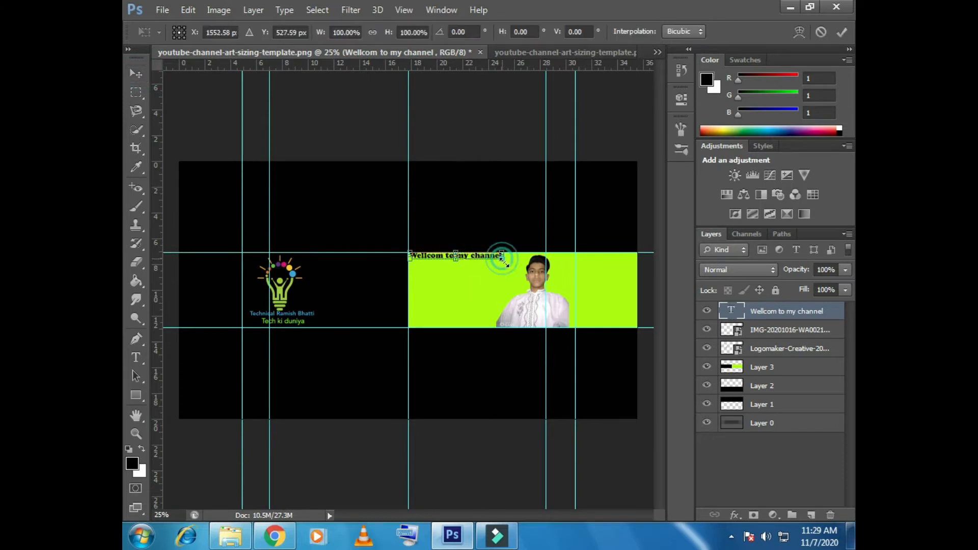
drag(502, 258, 439, 275)
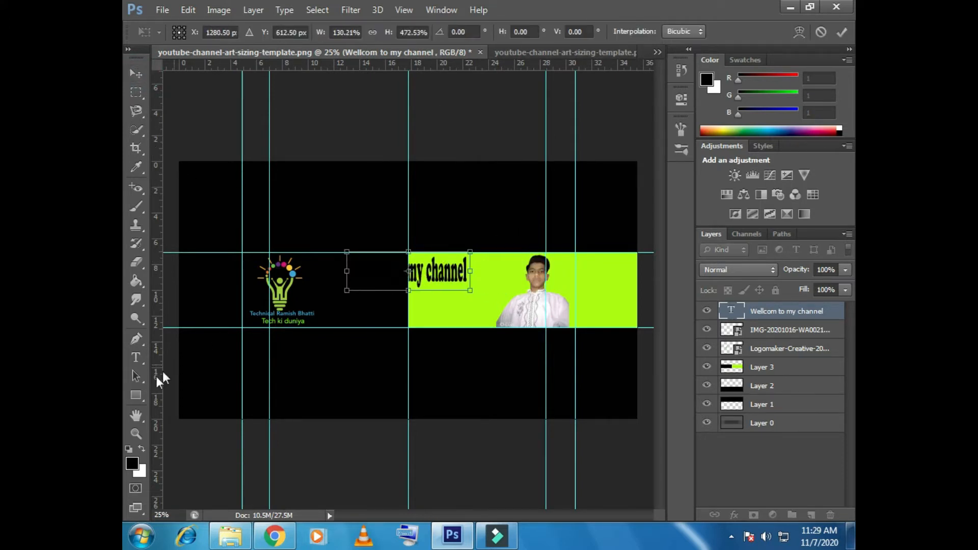
click(136, 357)
click(470, 205)
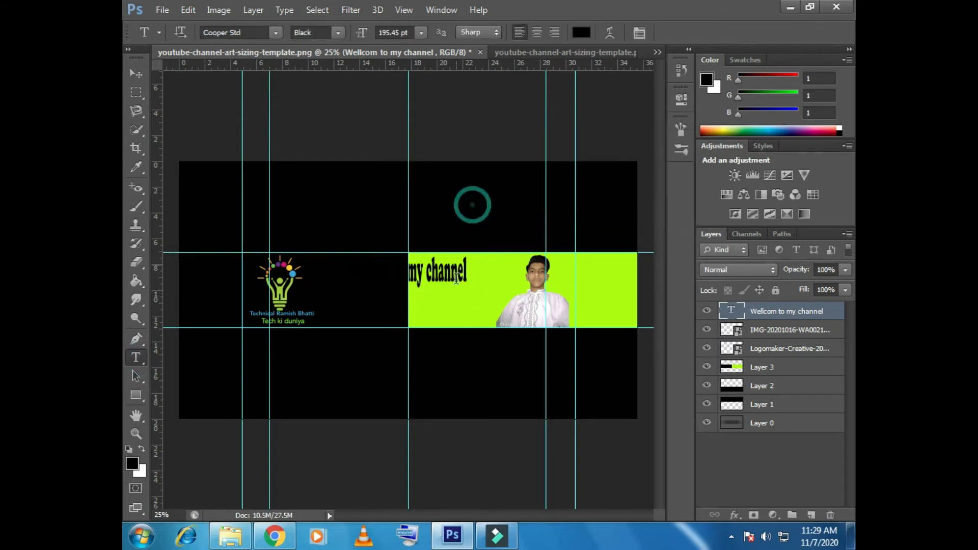
Recolour the whole welcome text with the orange #e97424 sampled from the logo.
click(581, 32)
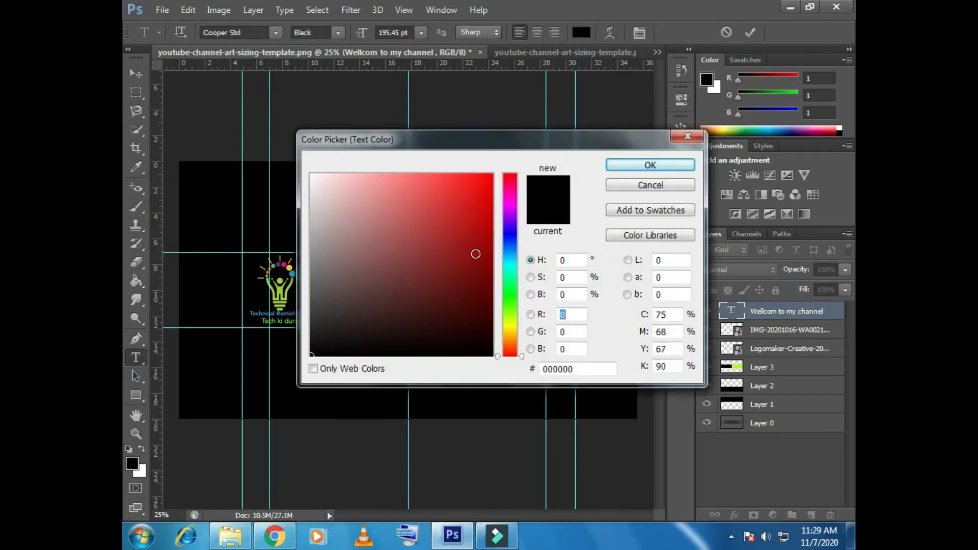
click(267, 271)
click(675, 165)
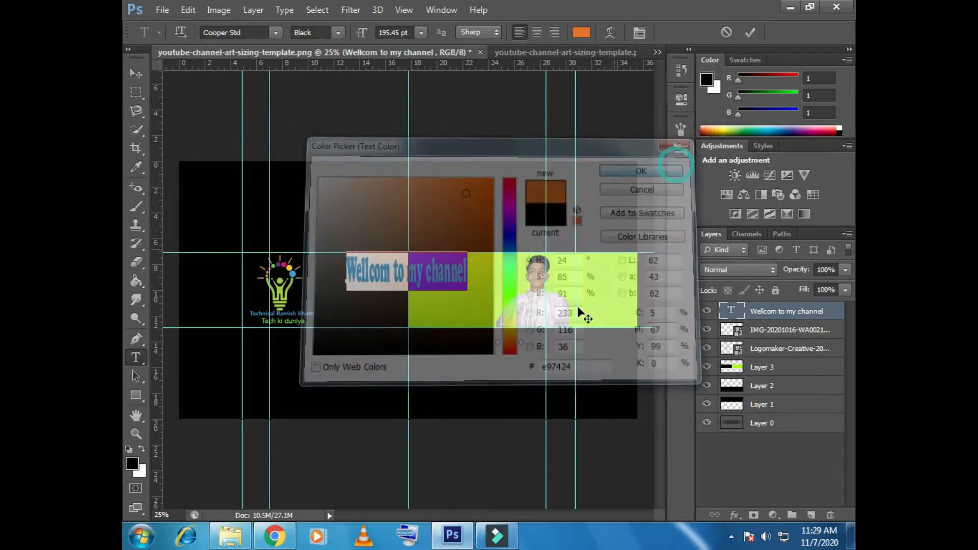
click(430, 272)
drag(470, 275, 346, 274)
Rescale the welcome text to 121.48% width and 60.47% height, centre it at X 1287.5, Y 573 px and commit it.
click(135, 73)
drag(465, 272, 416, 241)
key(ctrl+plus)
key(ctrl+plus)
key(ctrl+plus)
scroll(415, 312, down, 1)
key(ctrl+minus)
key(ctrl+minus)
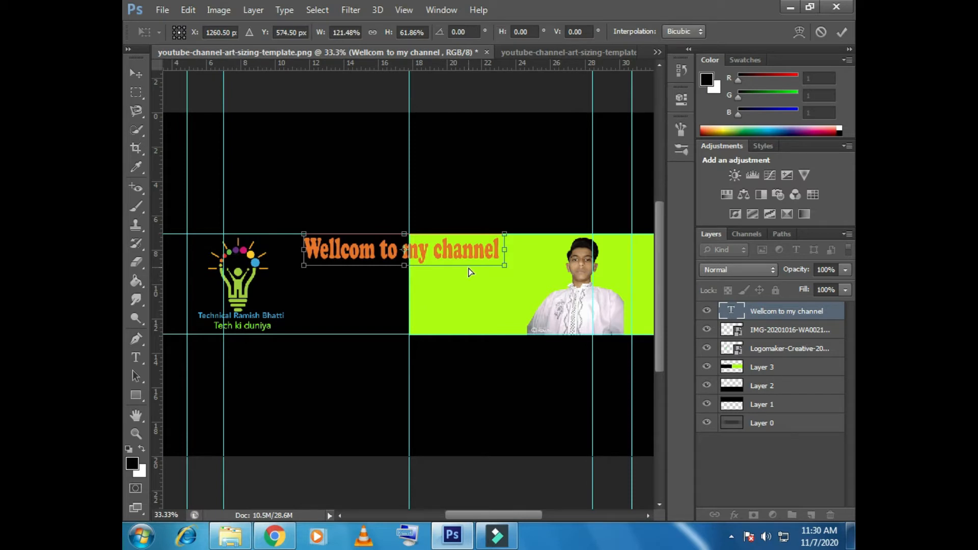
drag(469, 269, 410, 263)
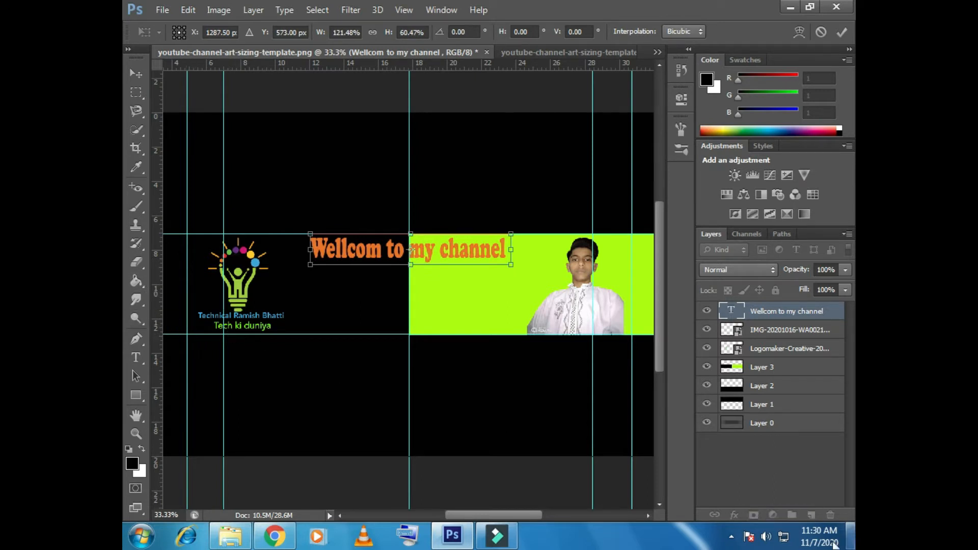
click(841, 31)
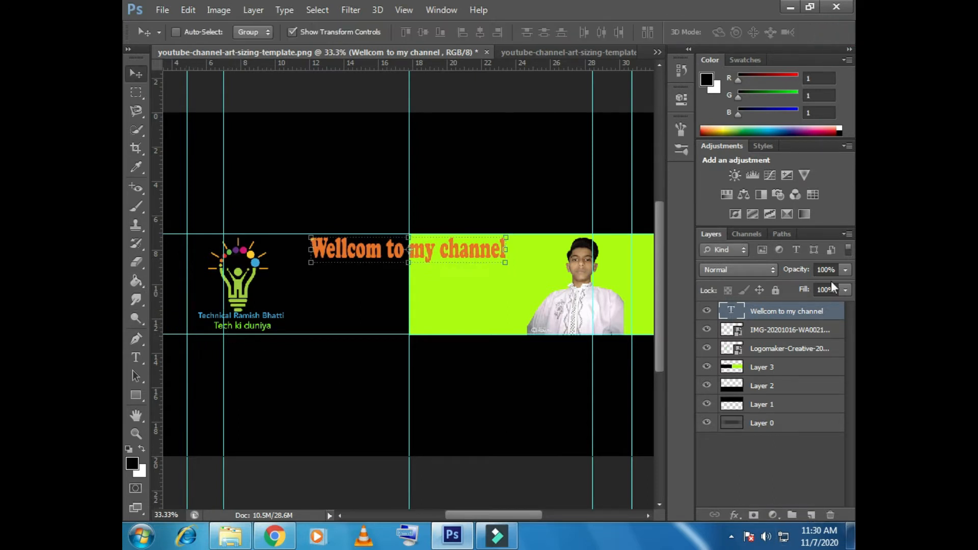
Add a new layer and enter the channel name as a second text line directly beneath the welcome text.
click(811, 515)
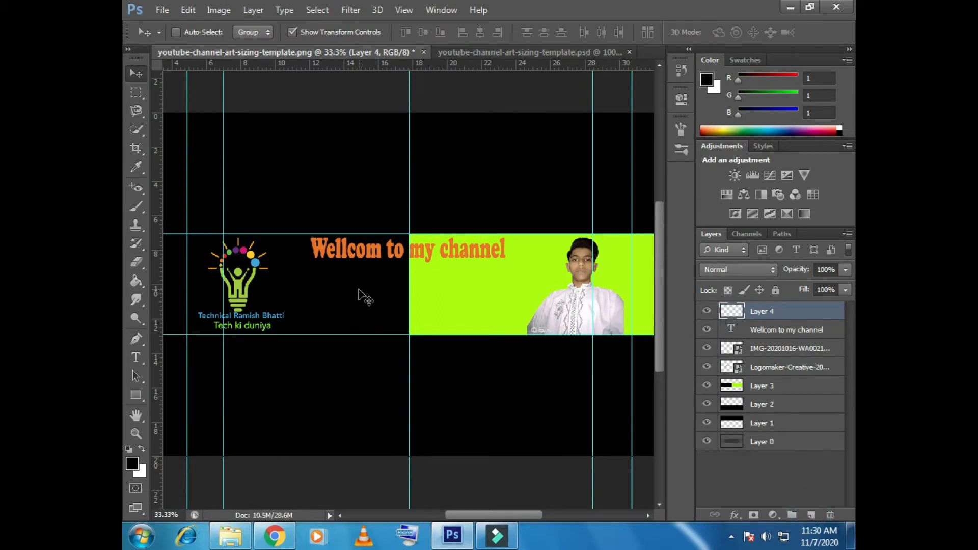
click(136, 357)
click(312, 268)
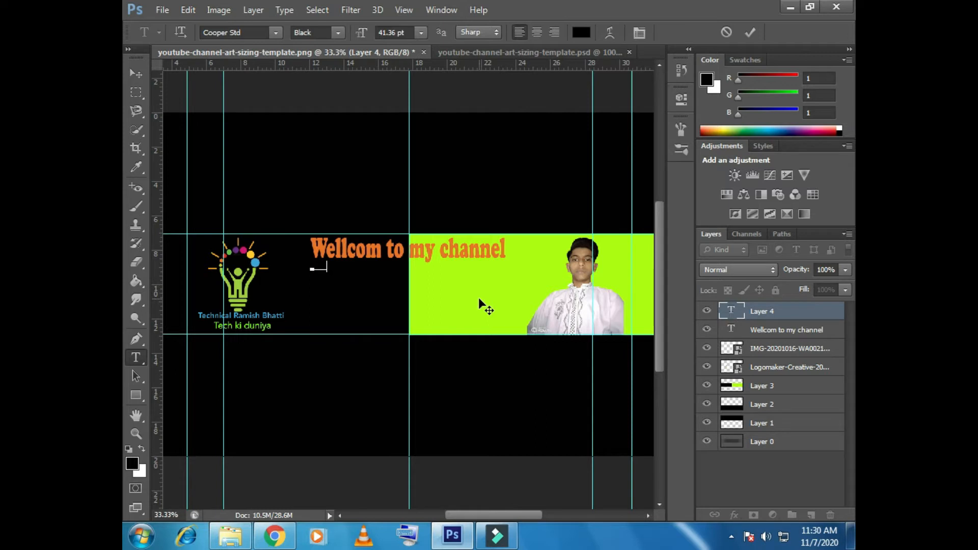
text(Pleas)
text(e )
text(sub)
text(s)
text( Bhatti)
click(136, 73)
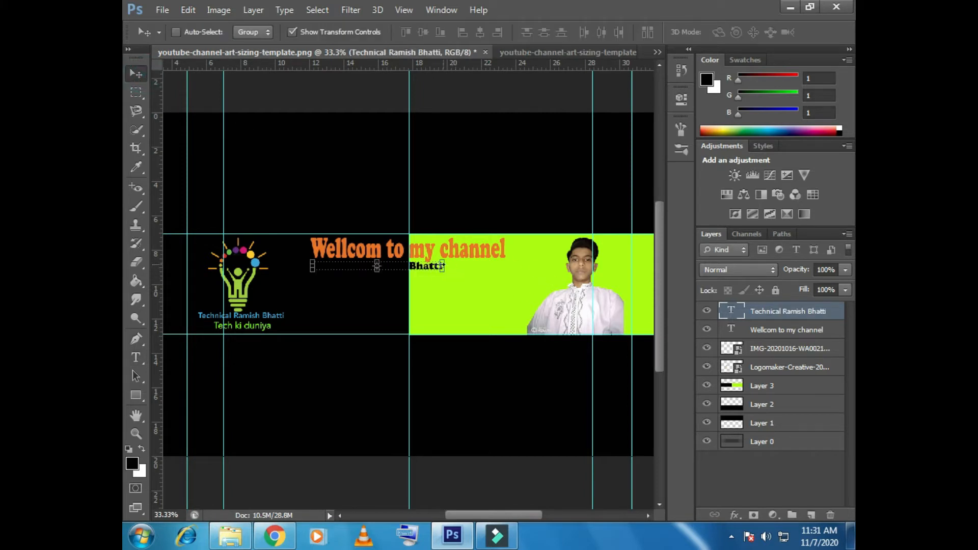
Enlarge the channel name line to 140 pt and place it centrally beneath the welcome text, between the logo and photo.
key(ctrl+t)
drag(443, 270, 538, 294)
drag(460, 287, 441, 286)
key(Return)
Recolour every letter of the channel name line with the orange #e97424 used by the welcome text.
click(136, 357)
click(492, 276)
key(ctrl+a)
click(582, 31)
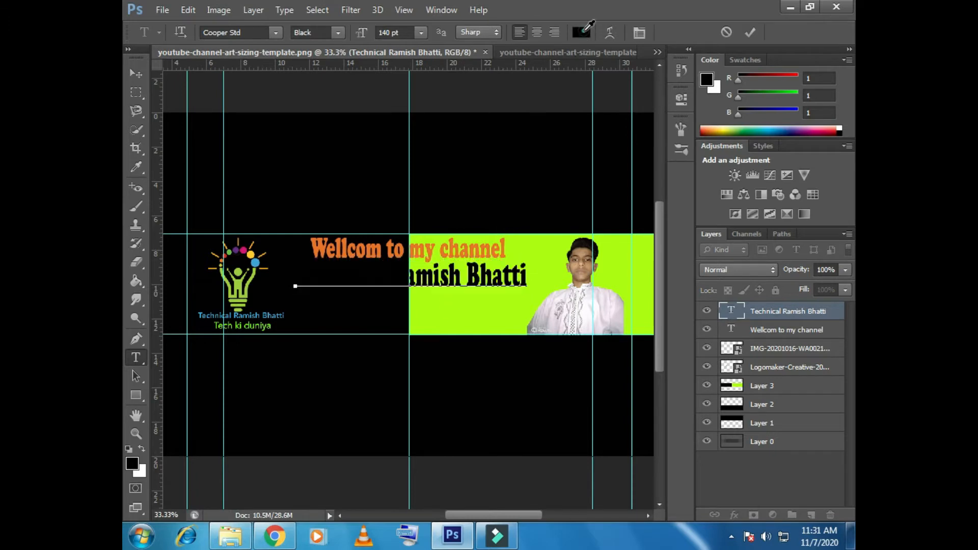
drag(575, 134, 723, 172)
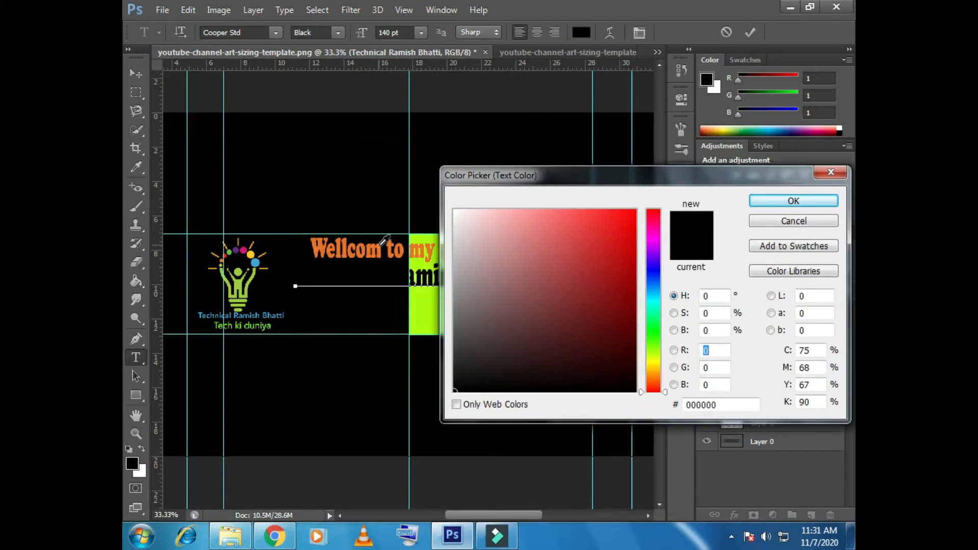
click(380, 249)
click(786, 199)
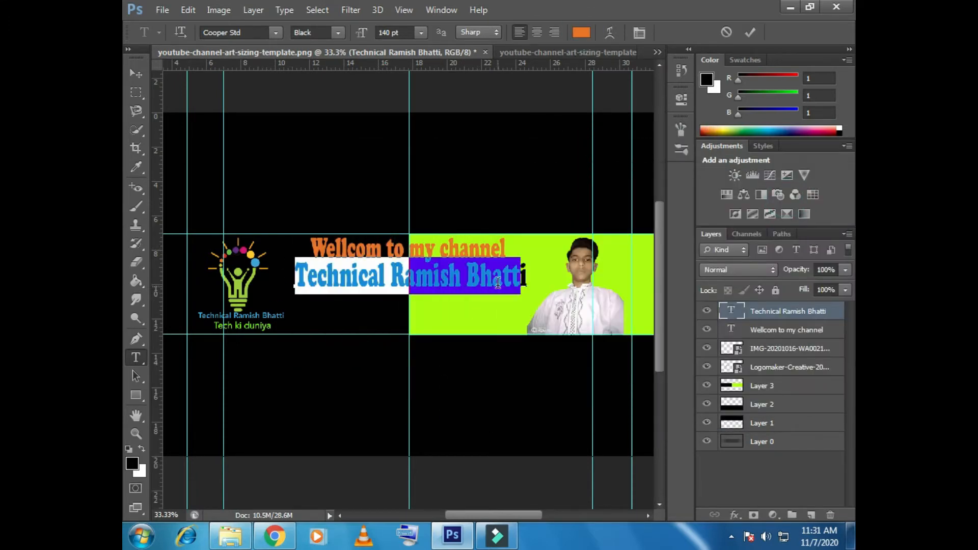
drag(528, 281, 294, 286)
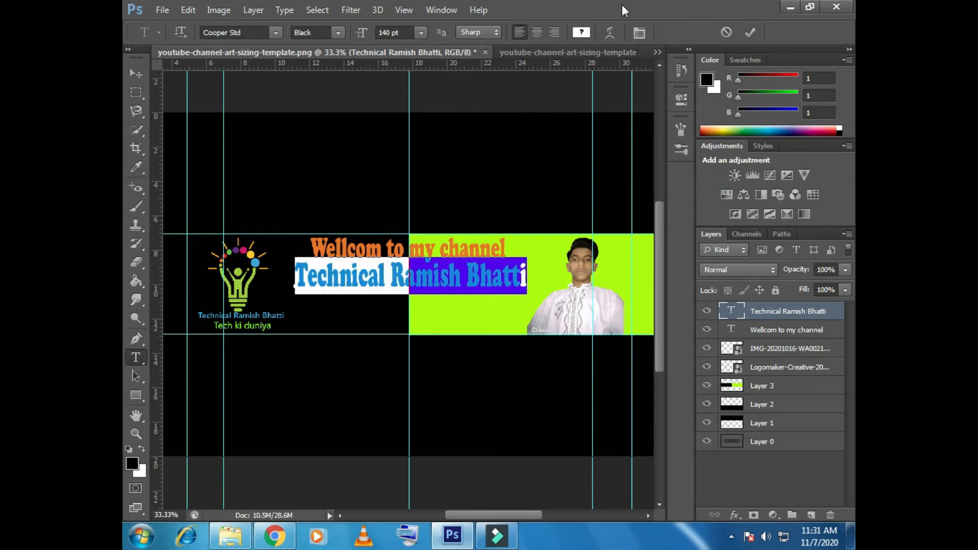
click(582, 32)
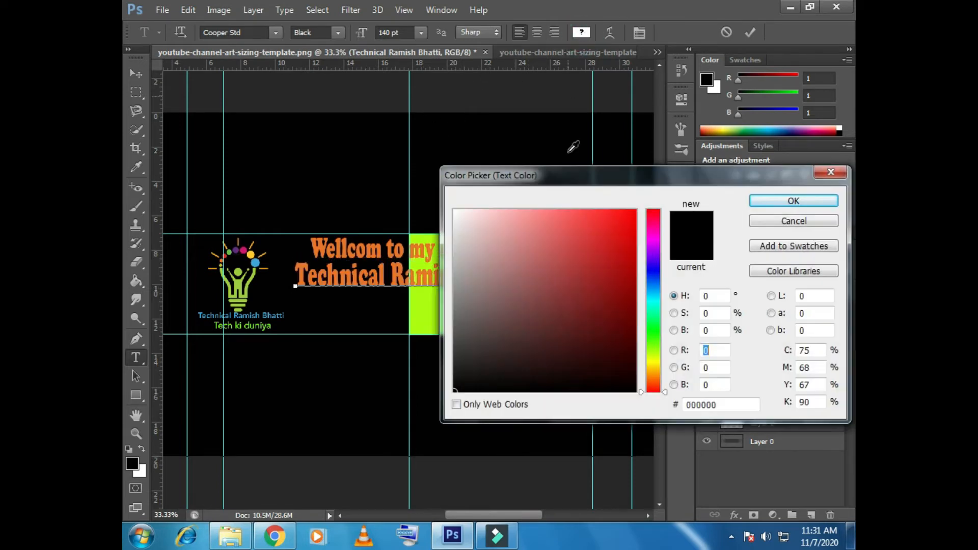
click(379, 271)
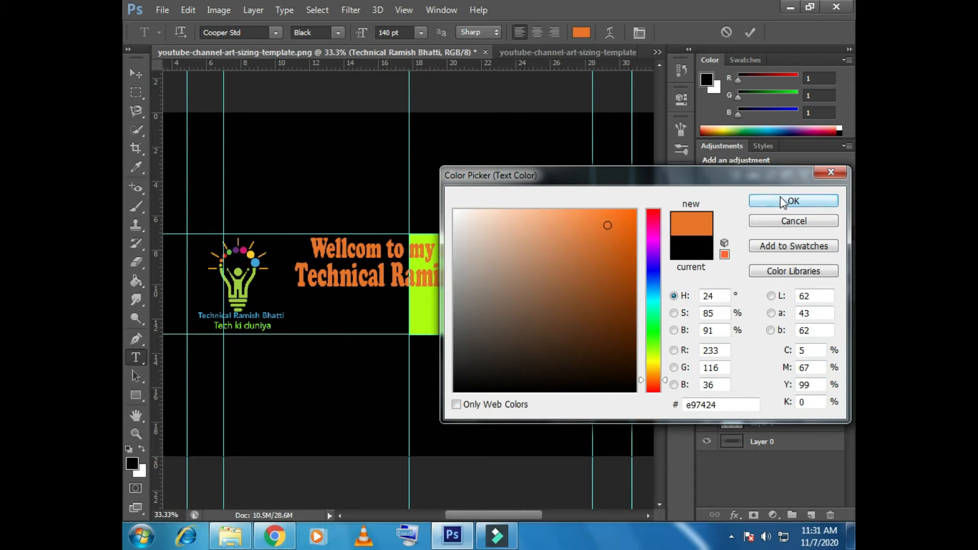
click(755, 200)
click(526, 278)
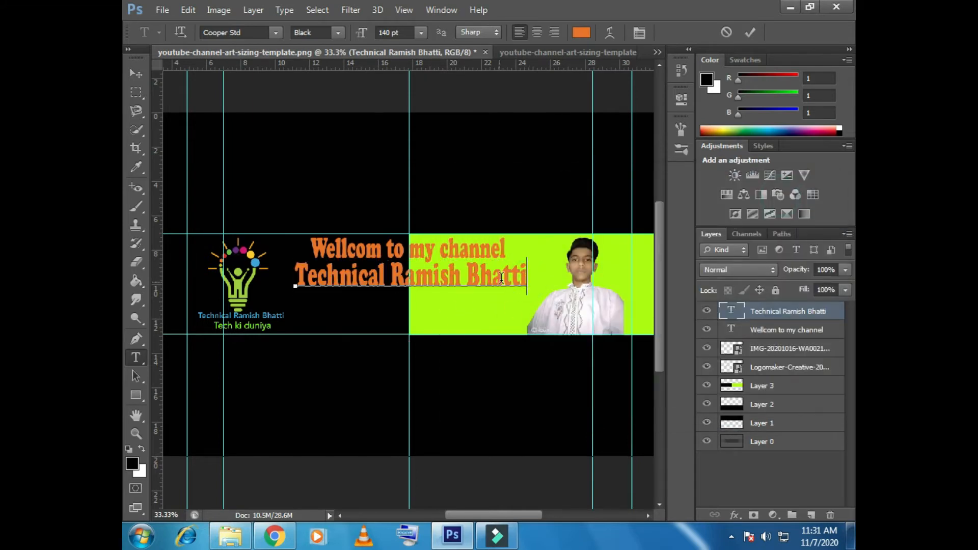
Scale the channel name line to 105.88% width and 119.48% height at X 1280, Y 688 px, and add an empty layer above it.
click(136, 74)
key(ctrl+t)
drag(526, 295, 538, 301)
drag(469, 299, 466, 294)
key(Up)
key(Up)
key(Up)
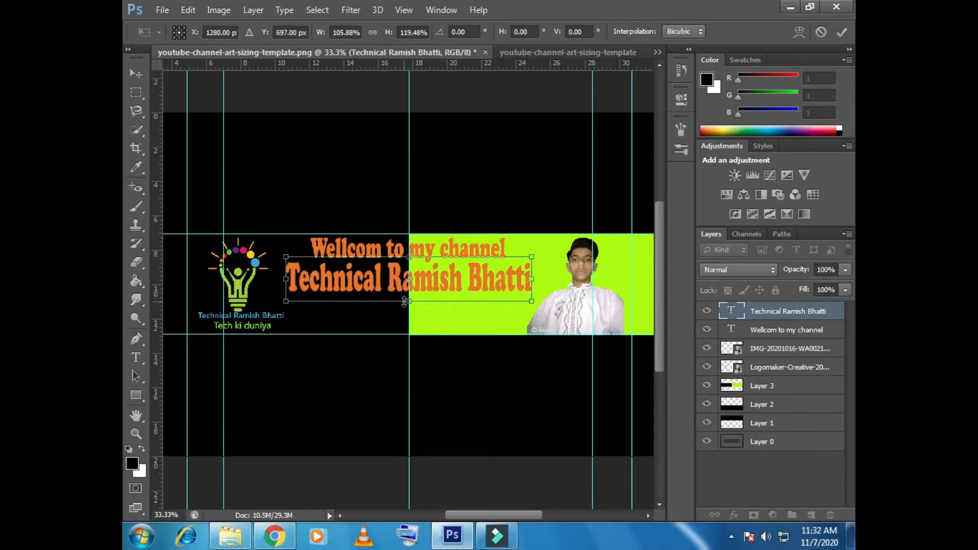
key(Up)
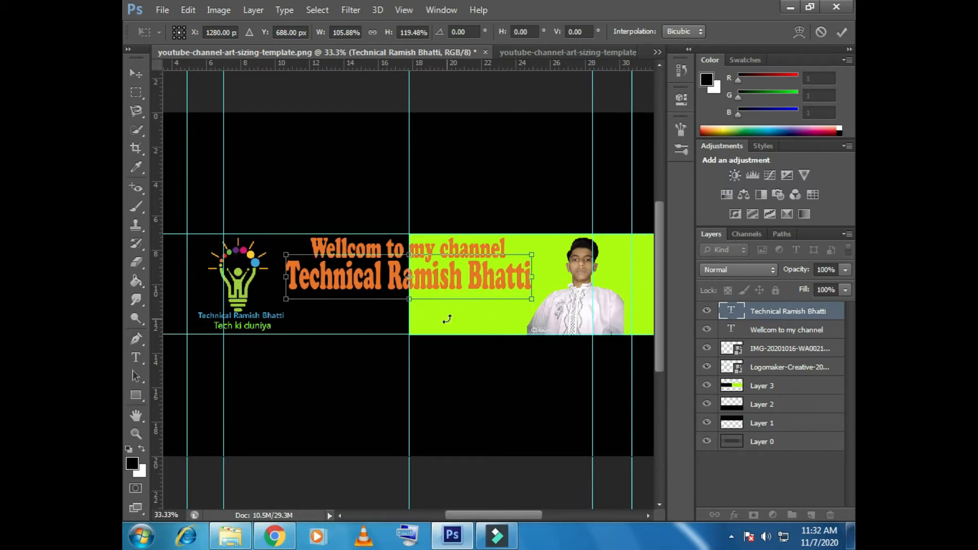
click(842, 32)
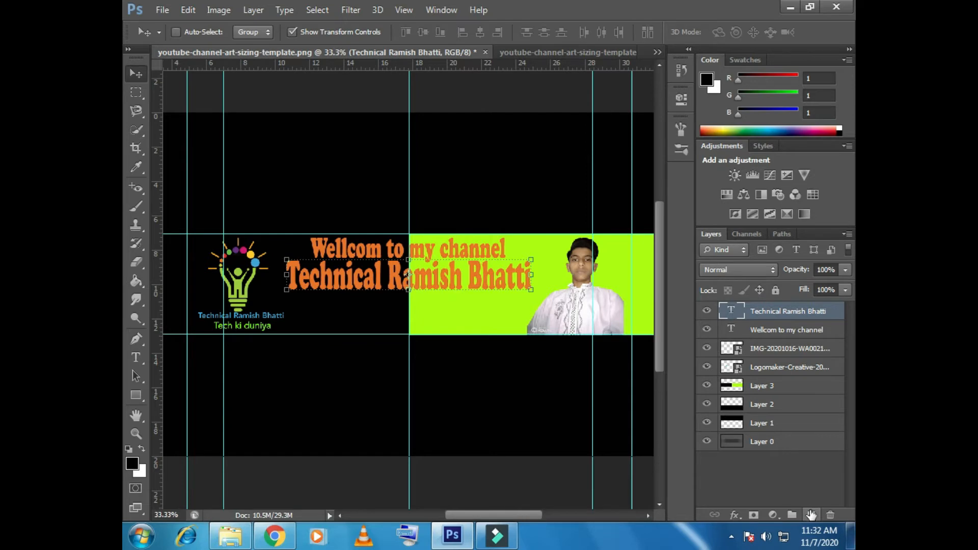
click(810, 515)
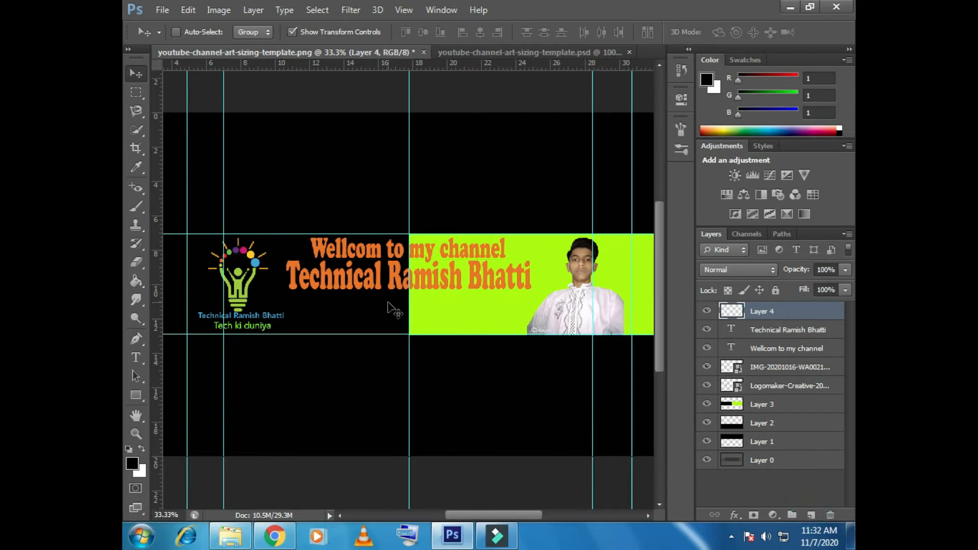
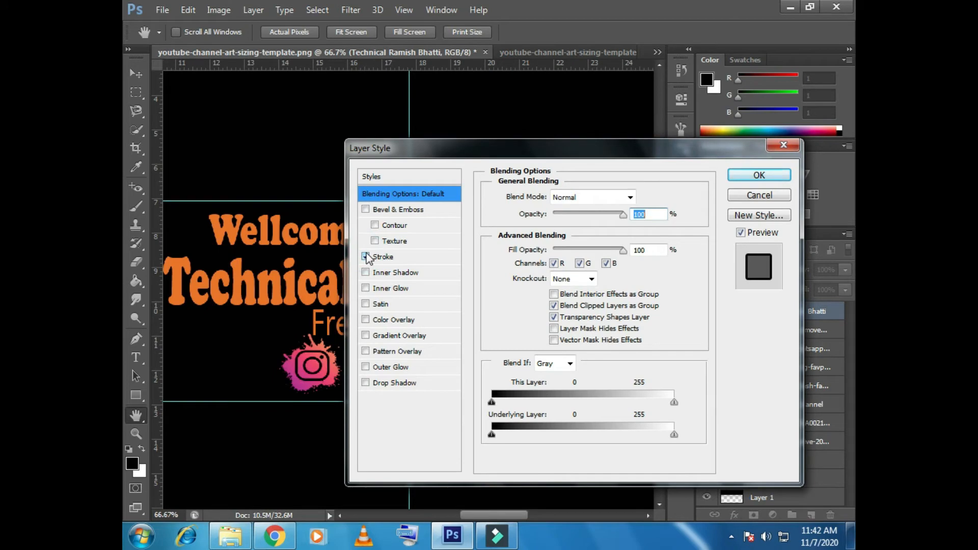
Give the channel name line a cyan #09f1fa stroke, 3 px outside, and add an inner shadow.
click(384, 258)
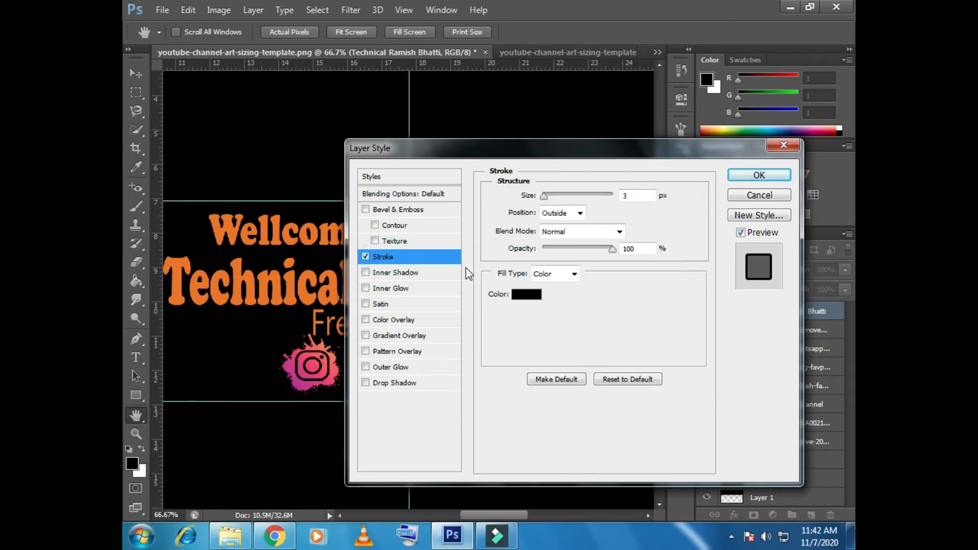
click(525, 294)
click(654, 299)
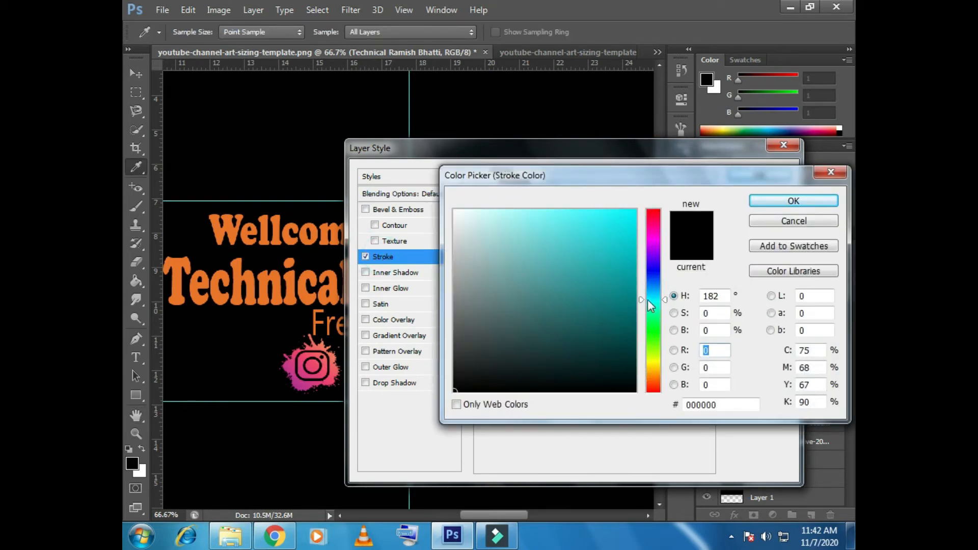
click(631, 212)
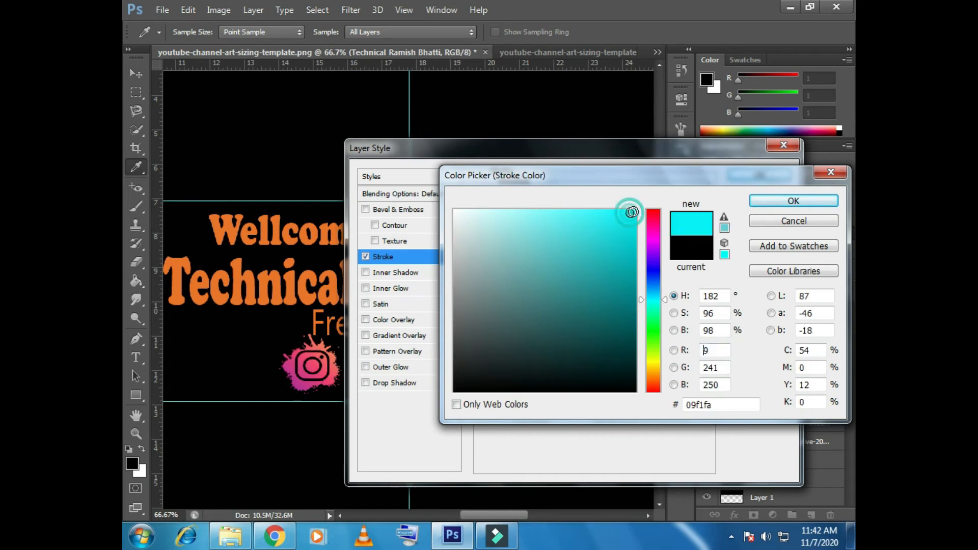
click(816, 201)
click(365, 272)
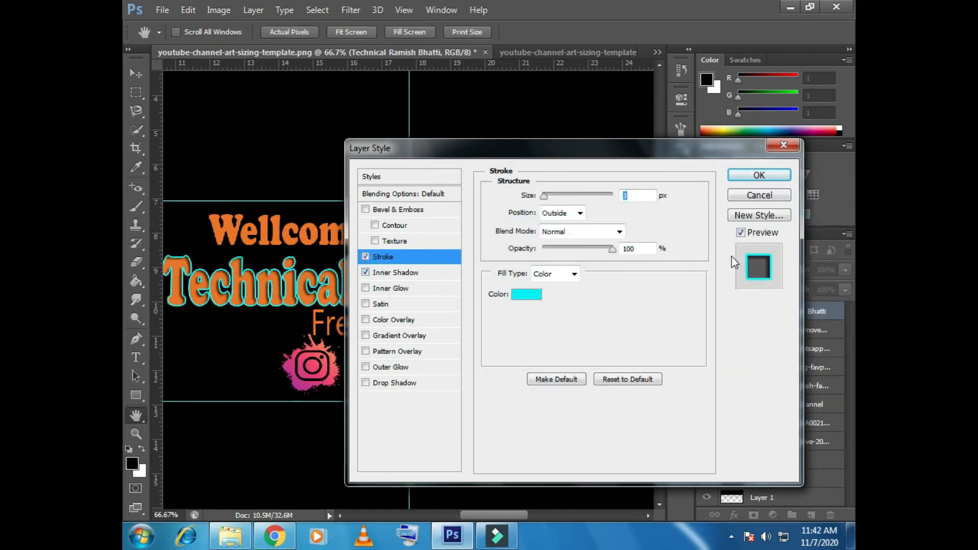
click(764, 174)
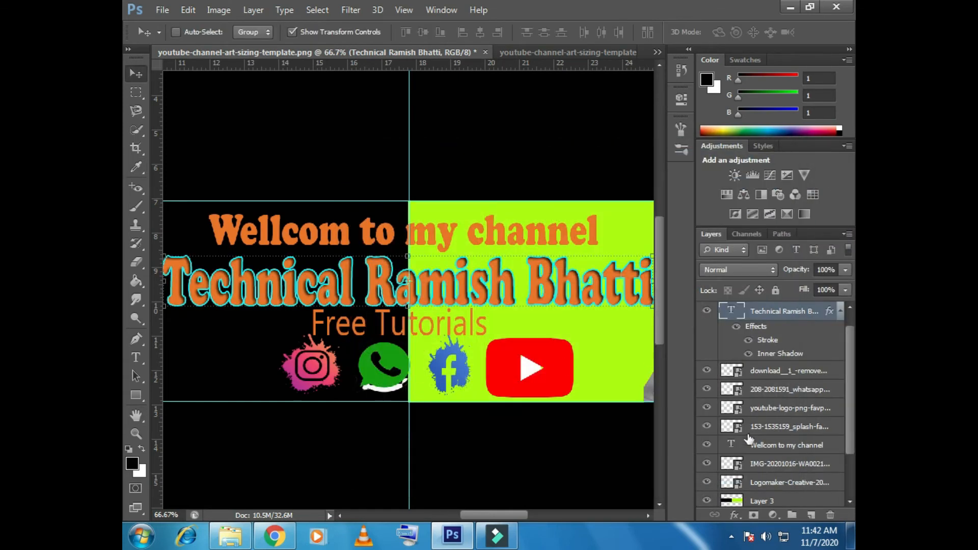
scroll(450, 398, down, 1)
scroll(450, 398, up, 2)
scroll(515, 499, down, 1)
Outline a small rectangle between the canvas edge and the logo, and set the foreground colour to the strip's lime green.
drag(476, 514, 411, 504)
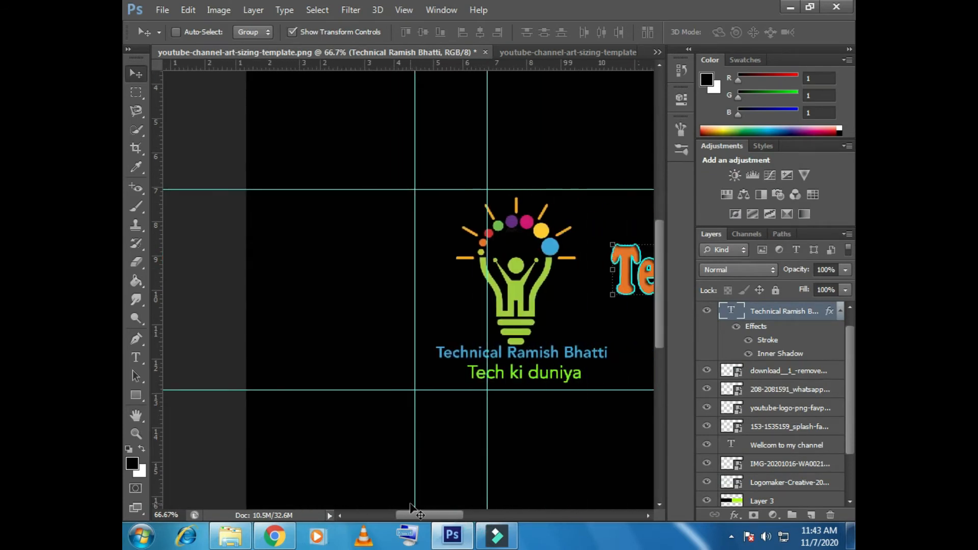
click(135, 93)
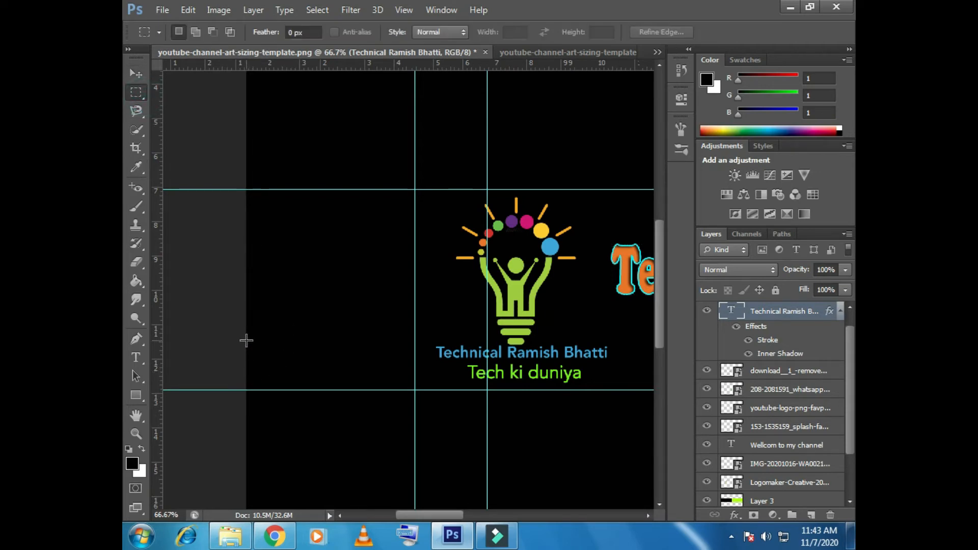
drag(246, 341, 392, 370)
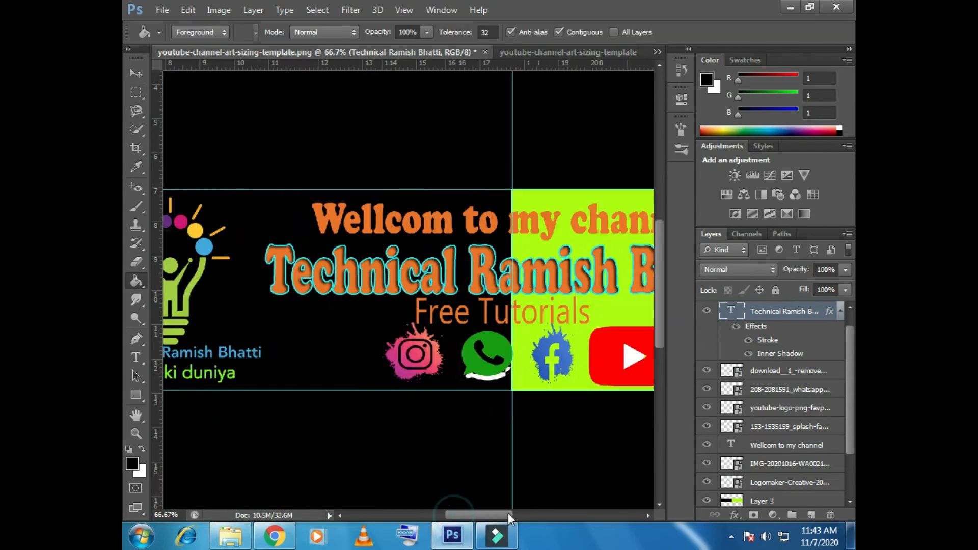
drag(509, 514, 531, 514)
click(129, 466)
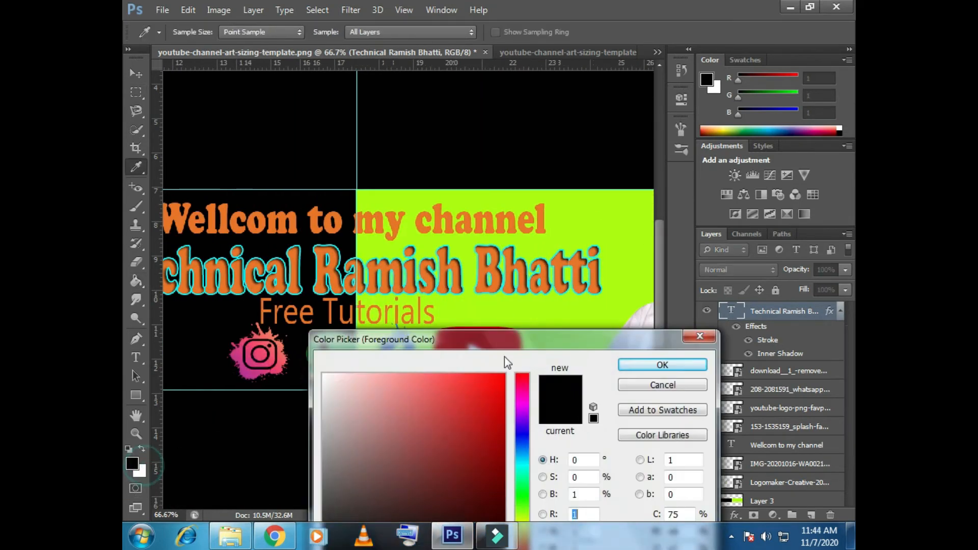
click(617, 277)
click(658, 365)
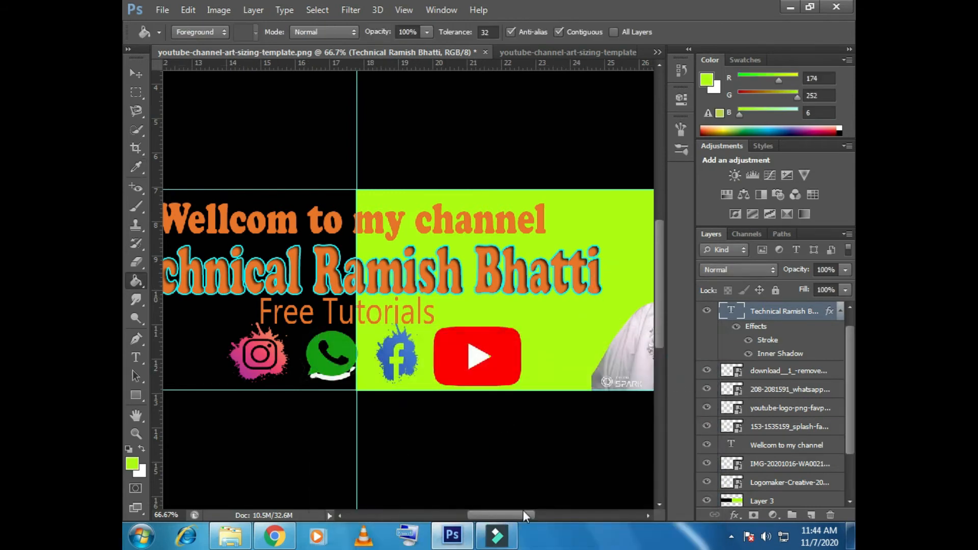
drag(523, 514, 457, 514)
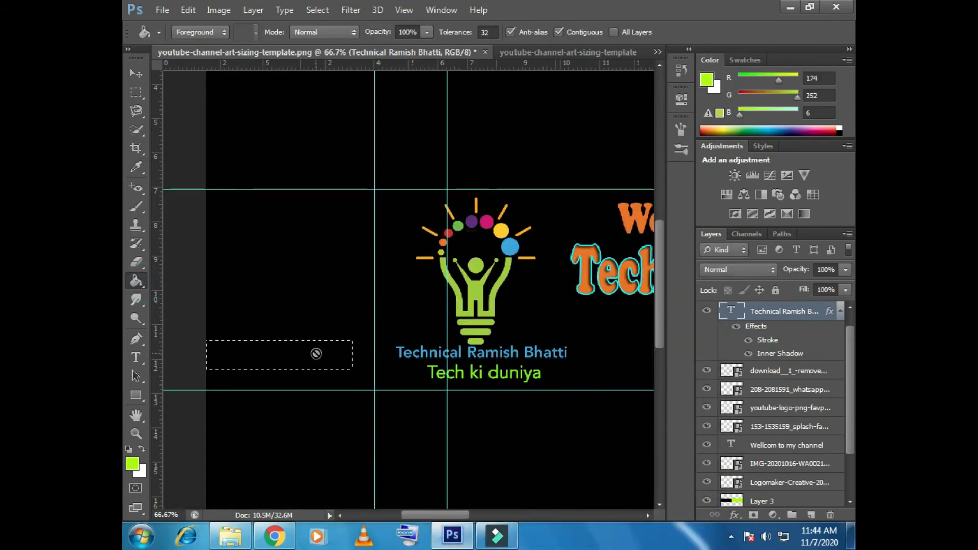
Redraw the rectangular selection beside the logo, try to fill it on the channel name layer, accepting rasterization, and deselect it.
click(136, 92)
click(300, 363)
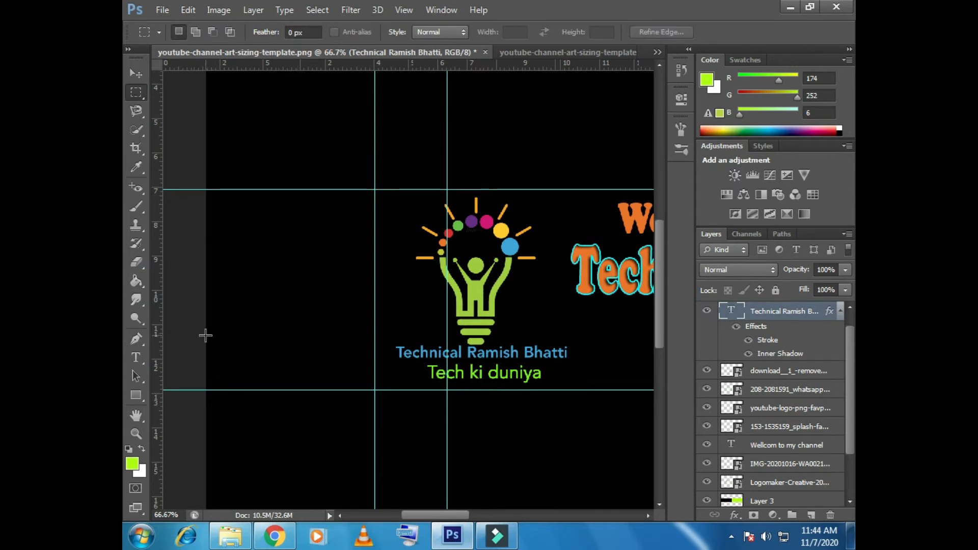
drag(206, 336, 360, 367)
click(136, 280)
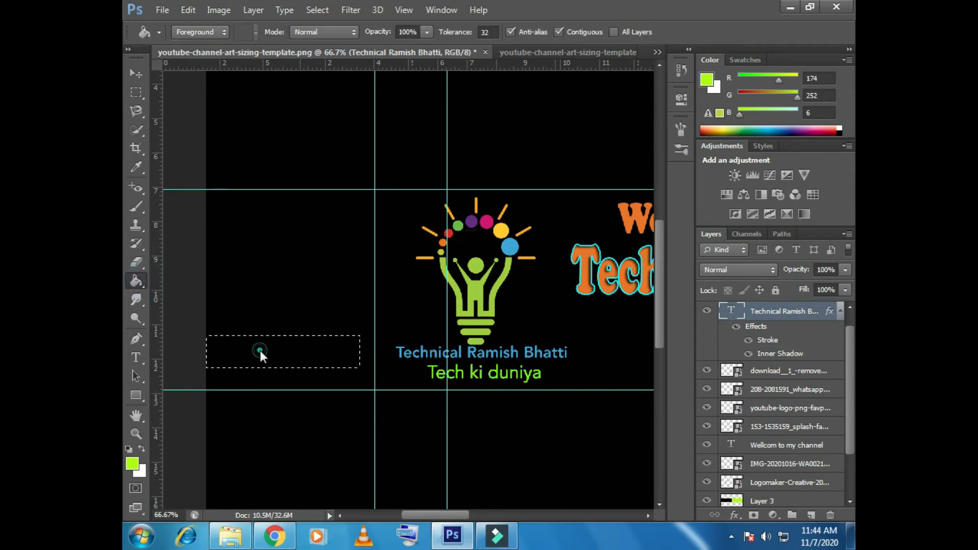
click(260, 351)
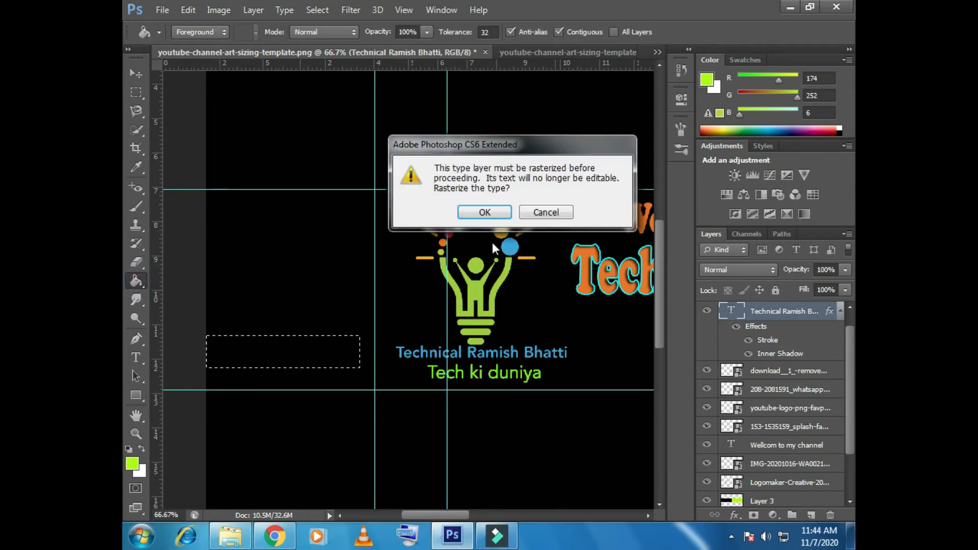
click(484, 212)
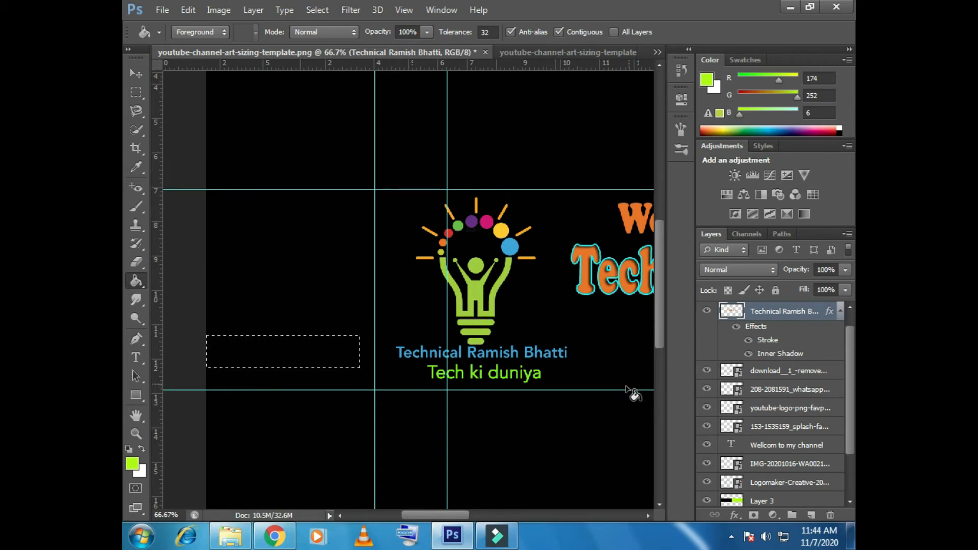
click(135, 92)
click(307, 275)
click(137, 71)
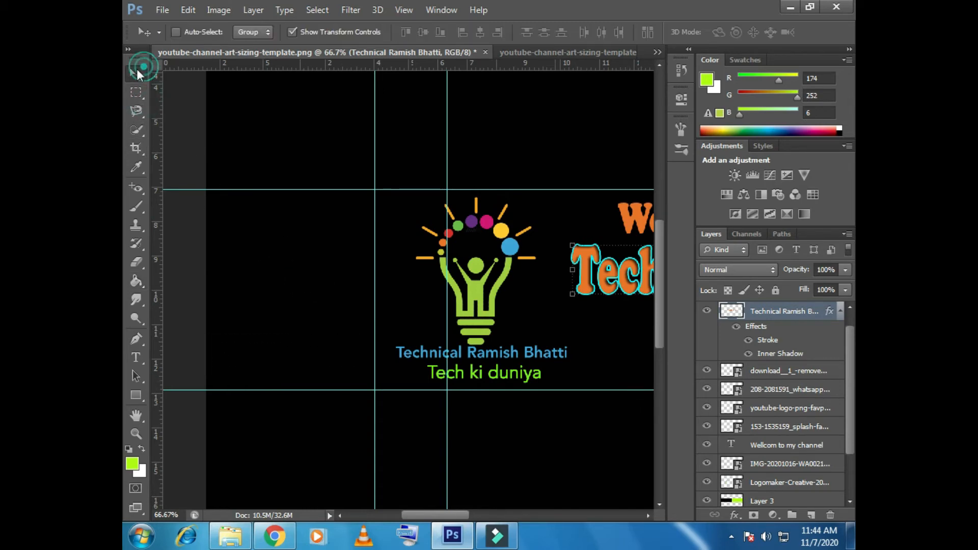
Add a new layer and draw a lime green filled rectangle from the canvas's left edge, beside the logo's caption.
click(810, 515)
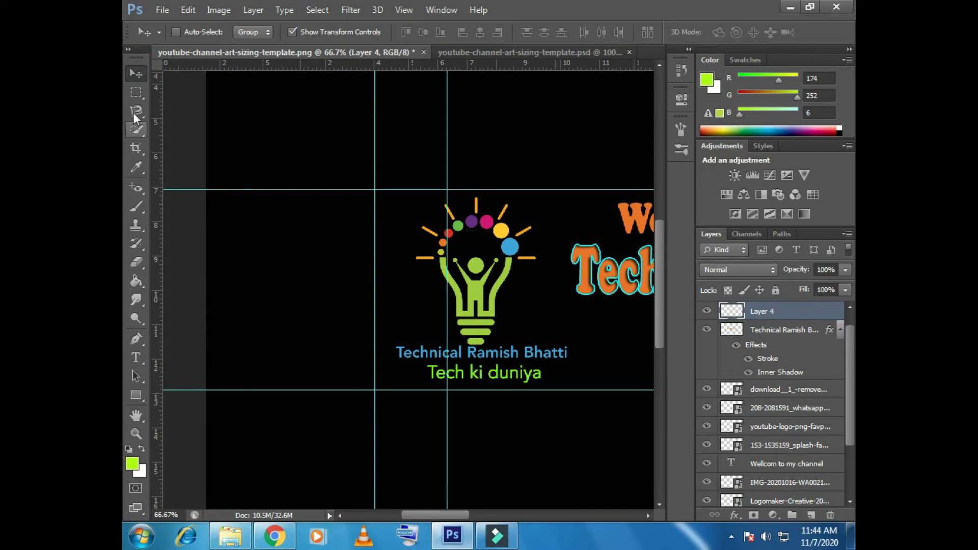
click(136, 92)
mouse_move(206, 336)
mouse_down()
mouse_move(244, 364)
mouse_move(365, 368)
mouse_up()
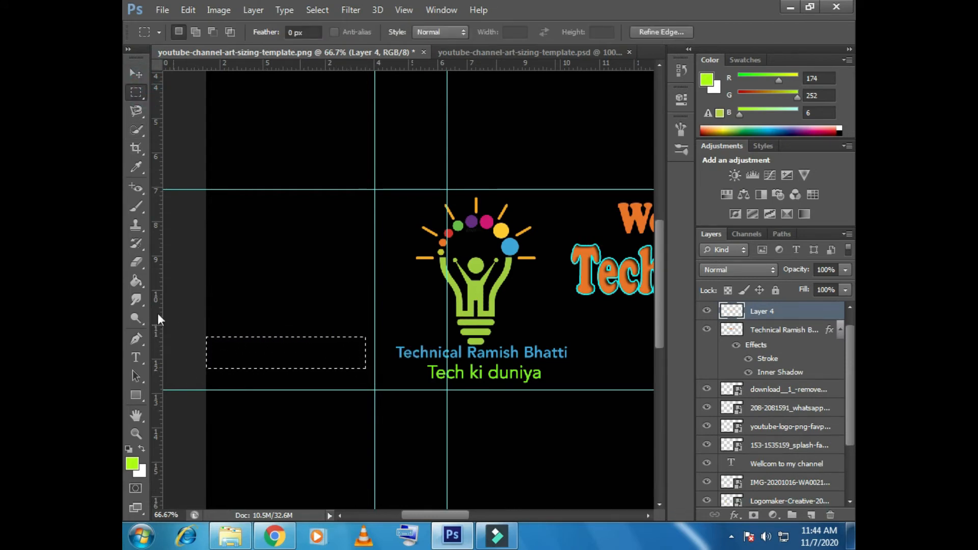
click(136, 281)
click(300, 353)
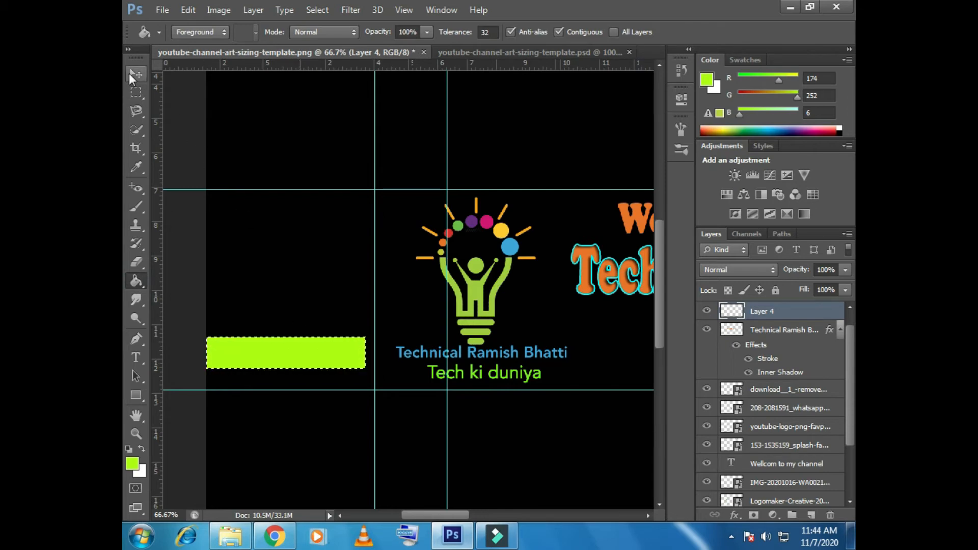
click(133, 73)
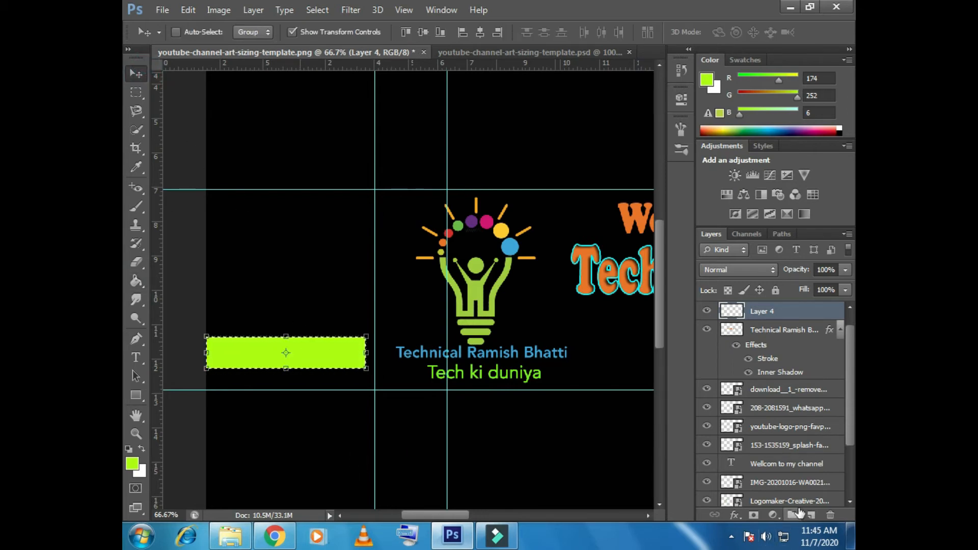
Fill the same selection with lime green on a new layer and shift this bar straight up, leaving a narrow gap above the first.
click(811, 515)
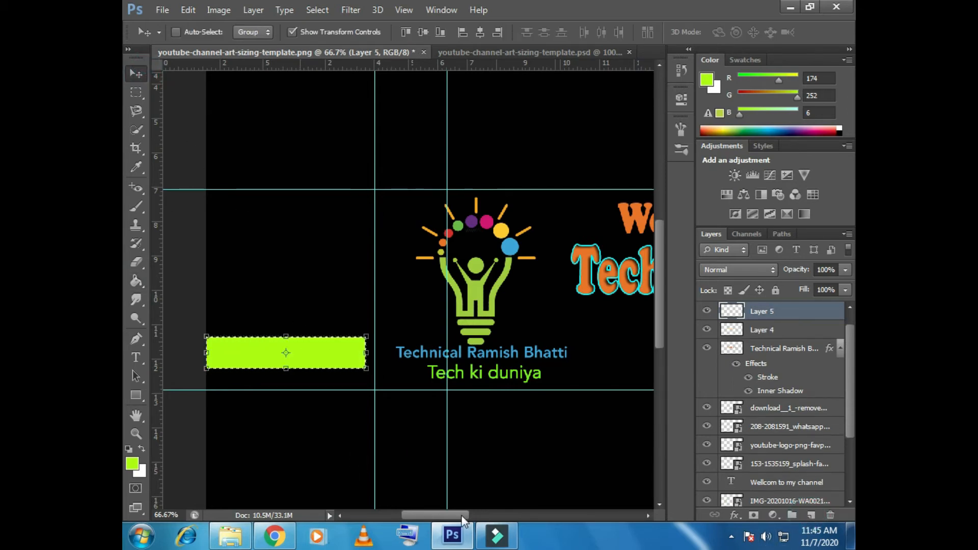
key(Left)
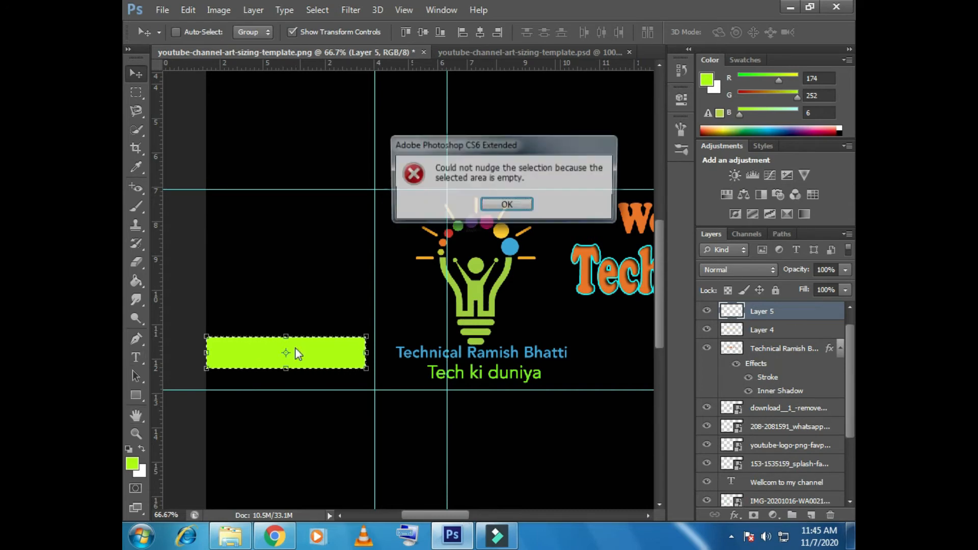
click(524, 207)
click(135, 280)
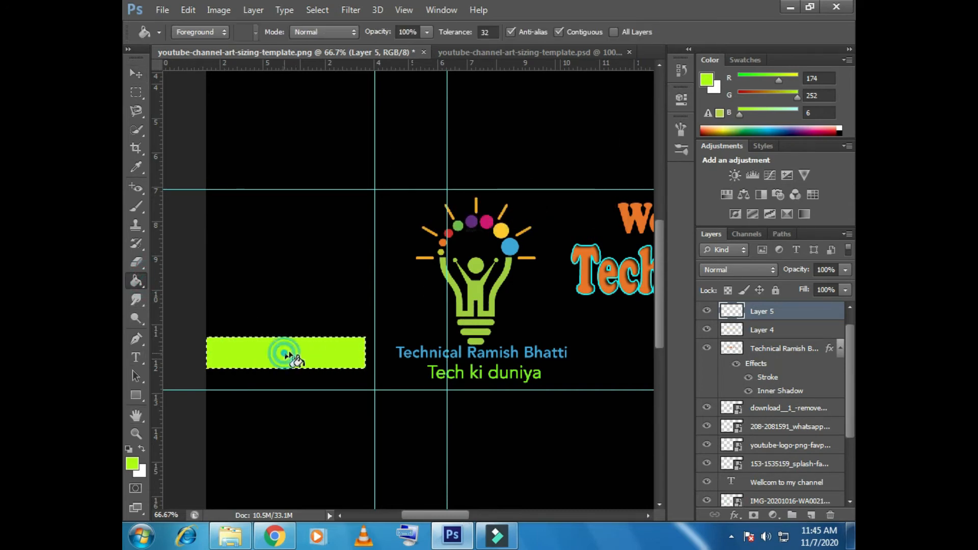
click(135, 79)
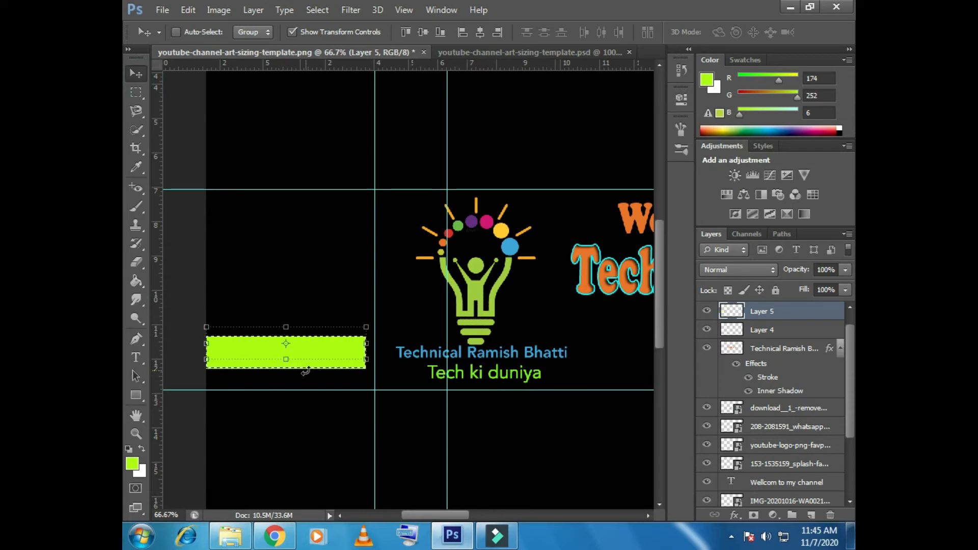
key(alt+shift+Up)
key(alt+shift+Up)
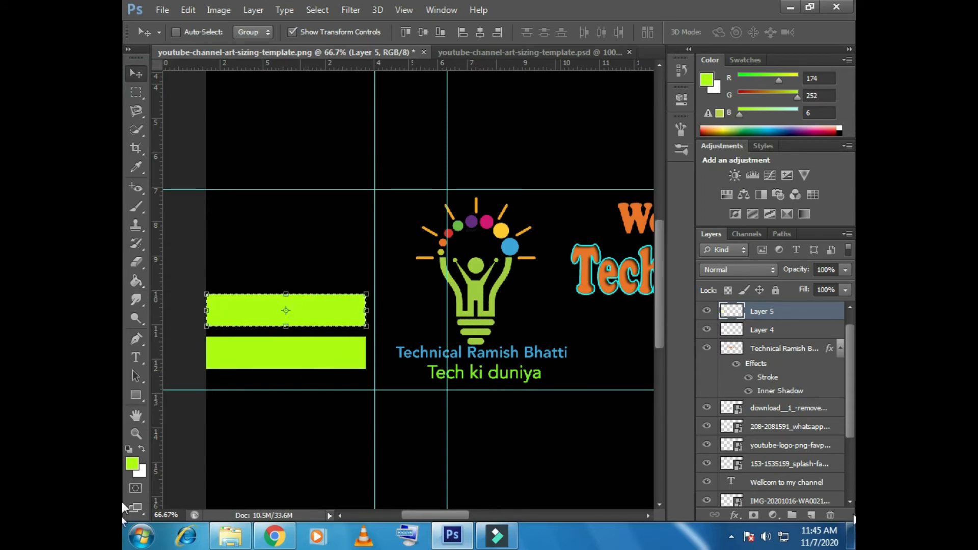
Create a third lime green bar of the same size on a new layer, a narrow gap above the second bar.
key(ctrl+j)
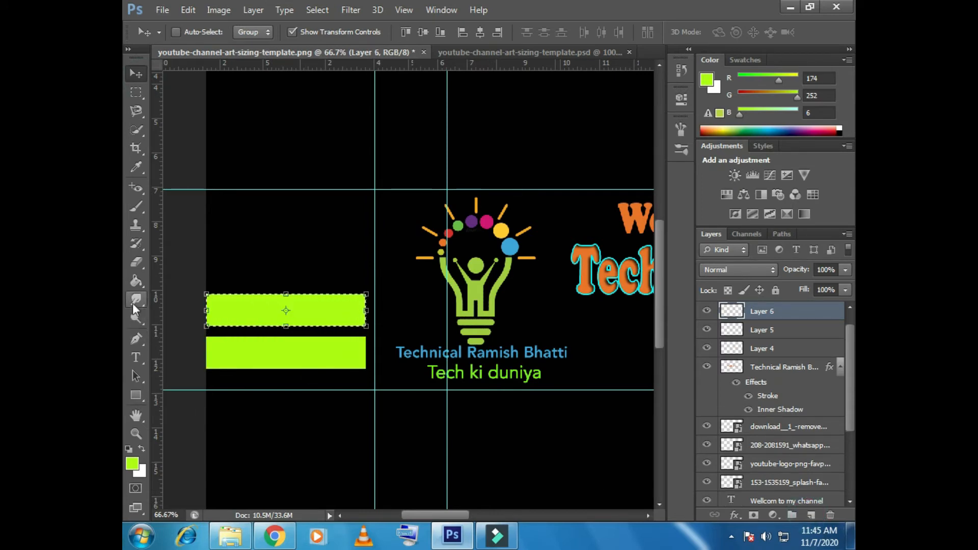
click(135, 281)
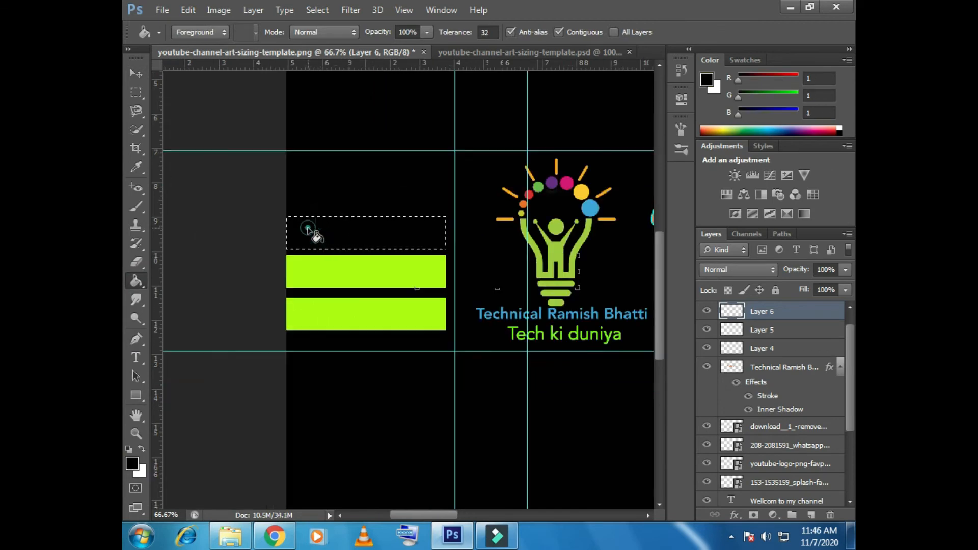
click(132, 463)
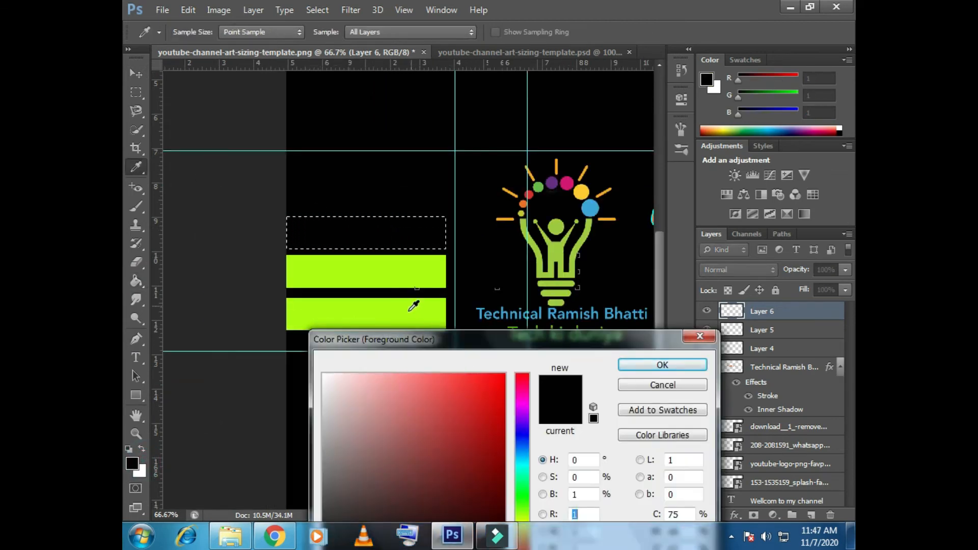
click(414, 305)
click(662, 365)
click(362, 233)
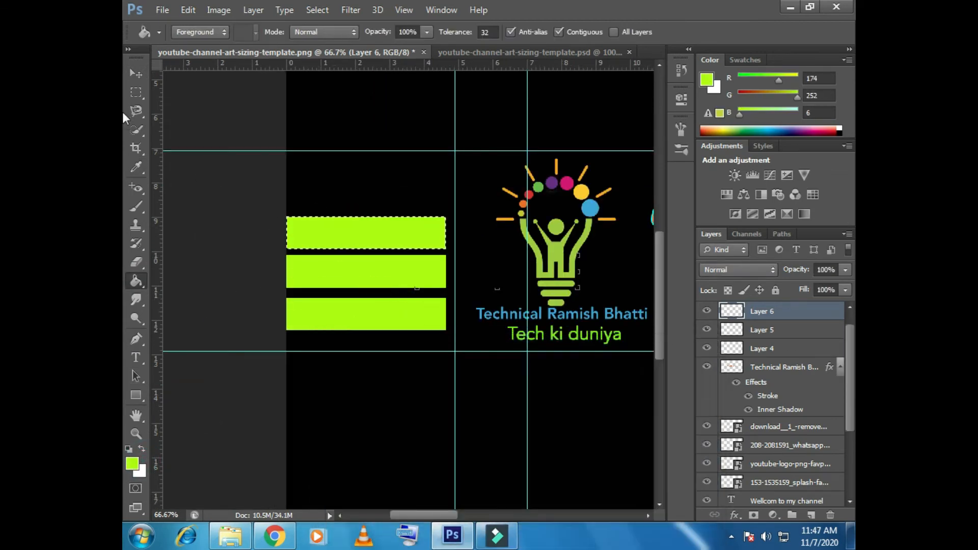
click(135, 74)
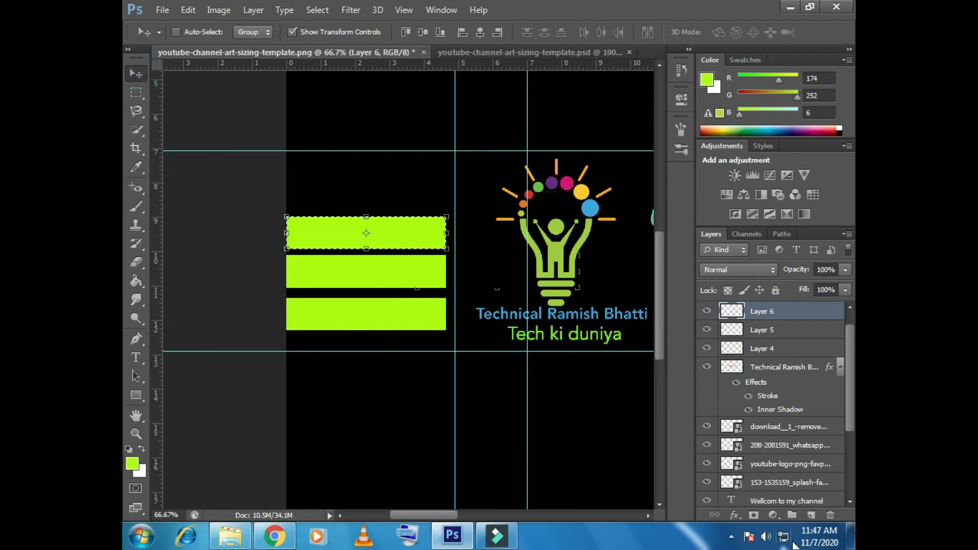
Fill the selection with black on a new layer and move this bar to the lower right corner of the lime green strip.
click(811, 515)
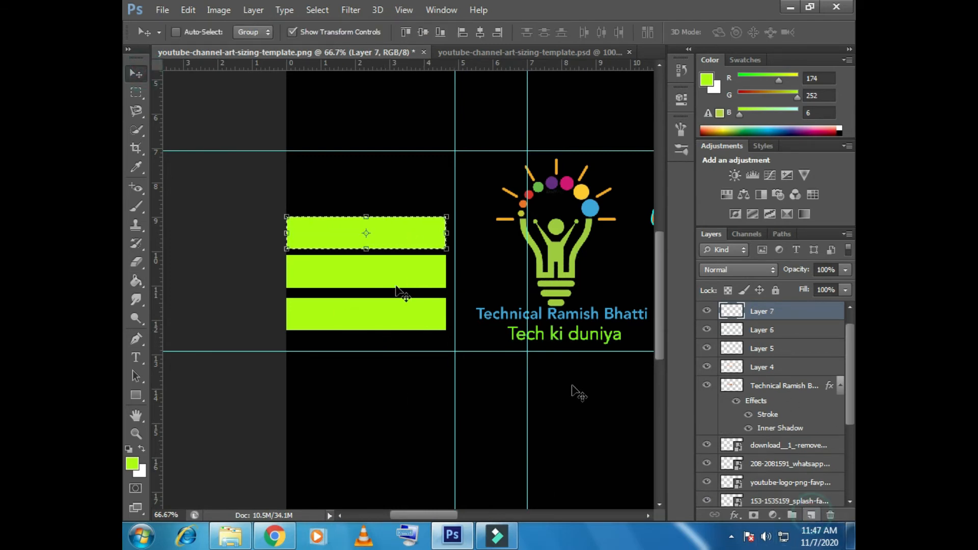
click(136, 282)
click(131, 463)
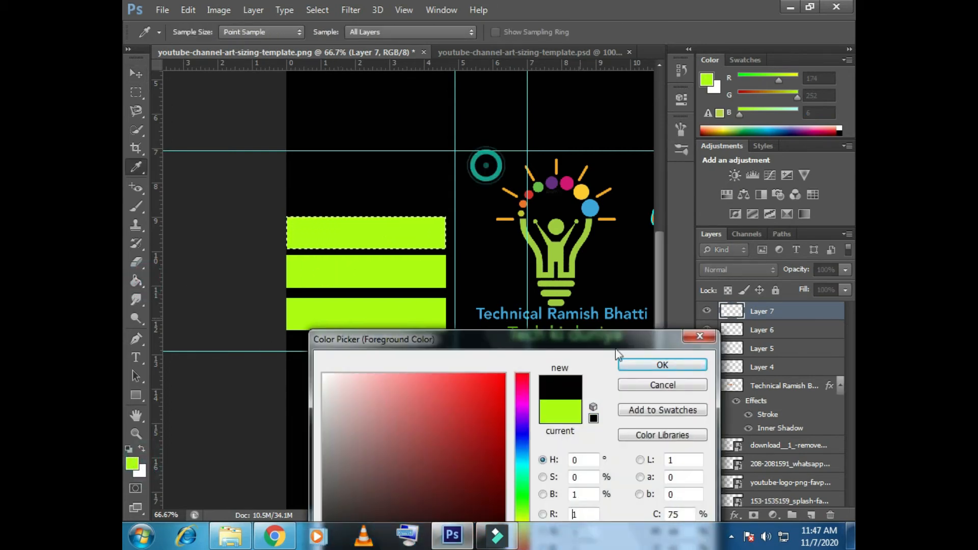
click(625, 364)
click(322, 227)
click(138, 73)
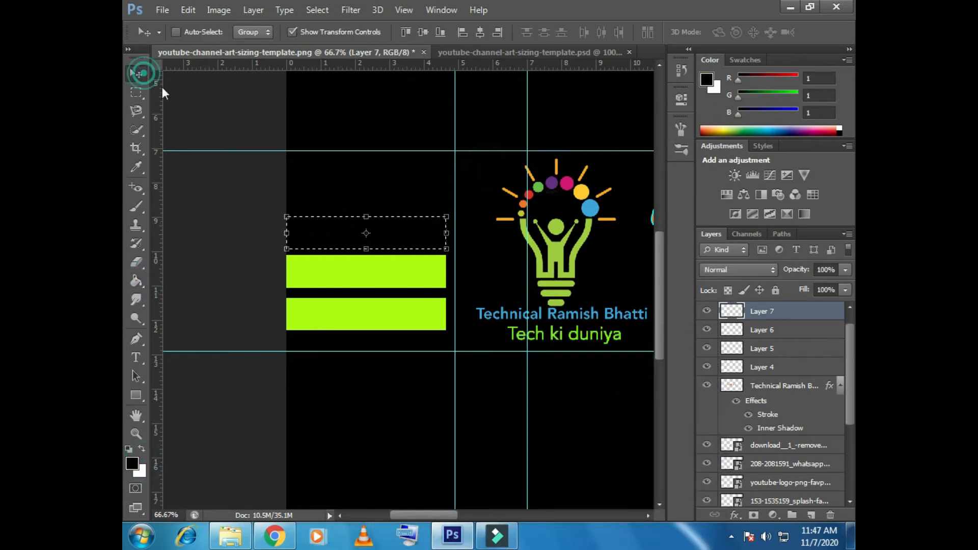
drag(404, 244, 476, 334)
Fill the same selection with black on a new layer and move this second bar straight up, a narrow gap above the first.
click(811, 515)
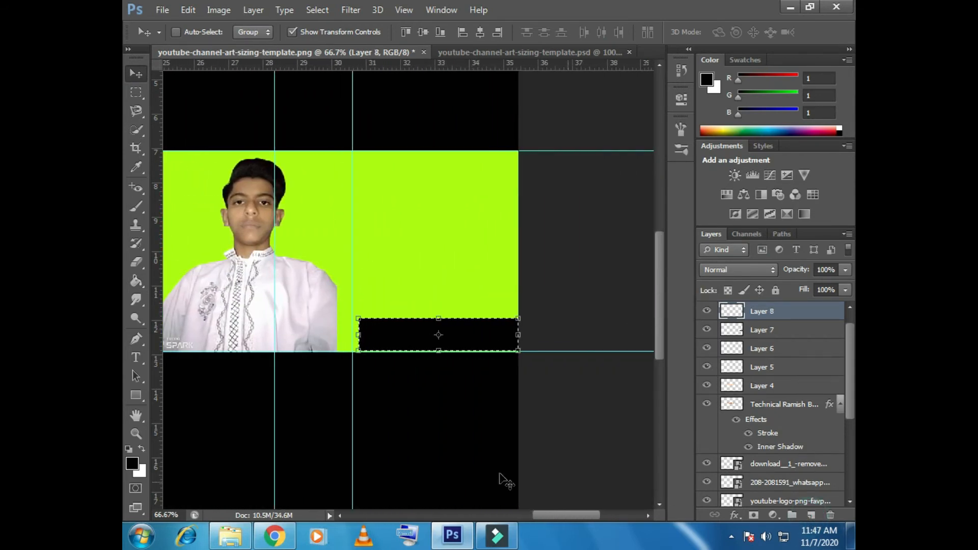
click(136, 281)
click(416, 332)
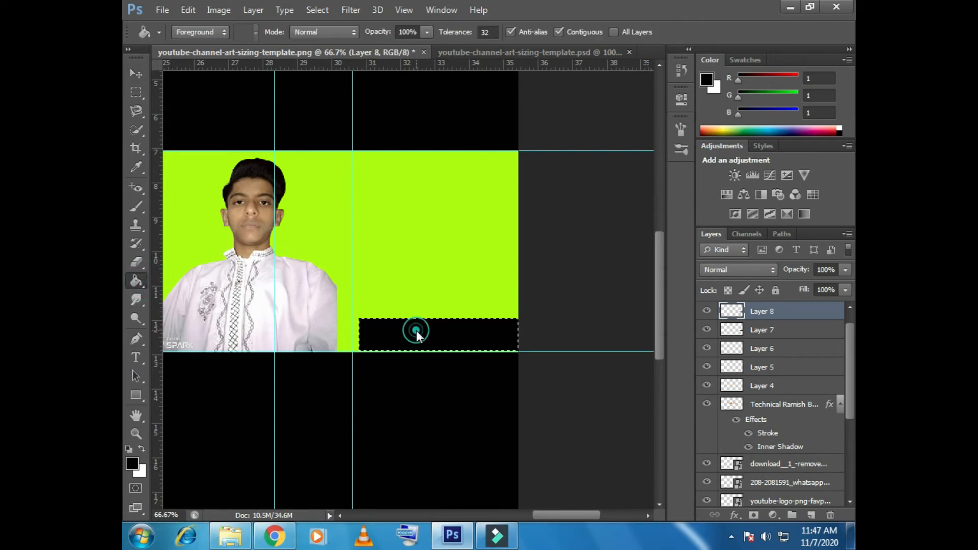
click(136, 73)
drag(474, 339, 473, 301)
Create a third black bar of the same size on another new layer, a narrow gap above the second black bar.
click(811, 515)
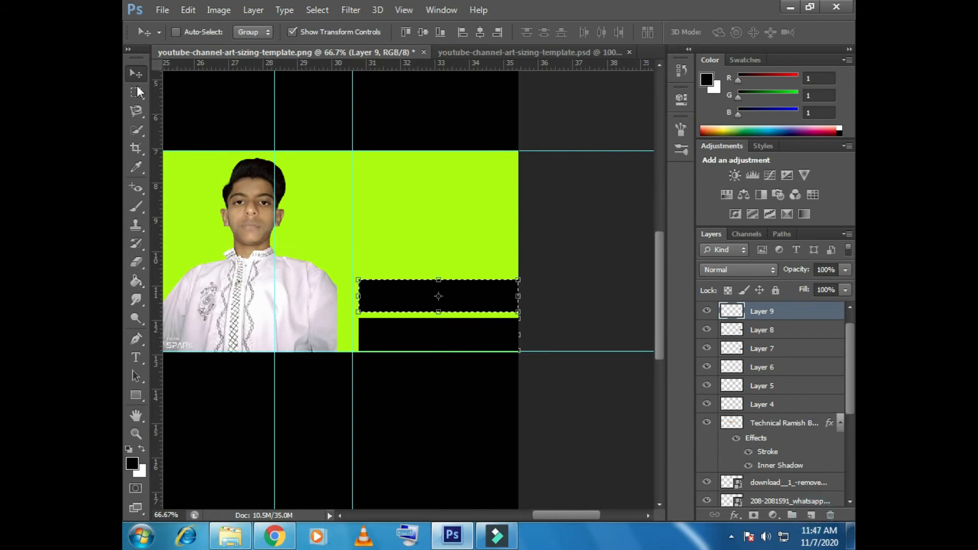
click(136, 280)
click(429, 297)
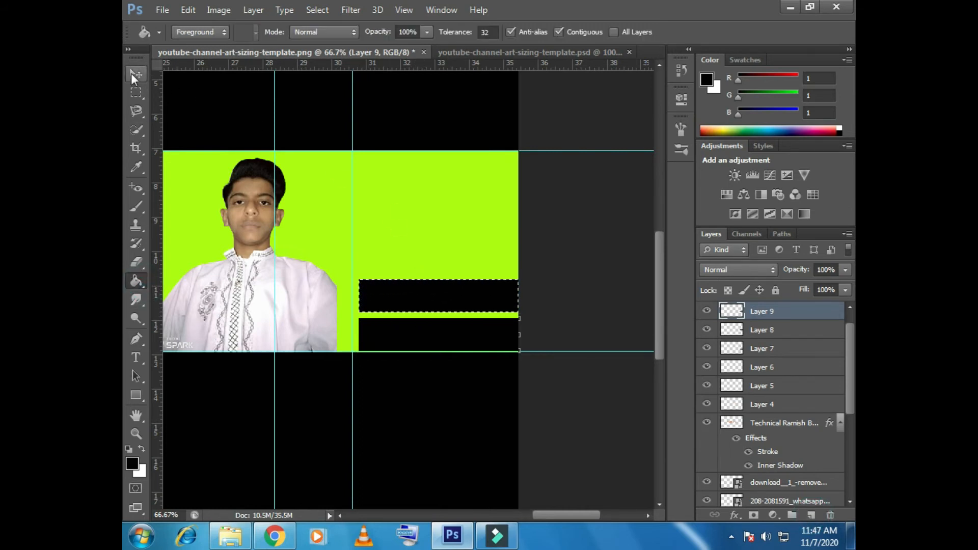
click(134, 74)
drag(480, 300, 485, 256)
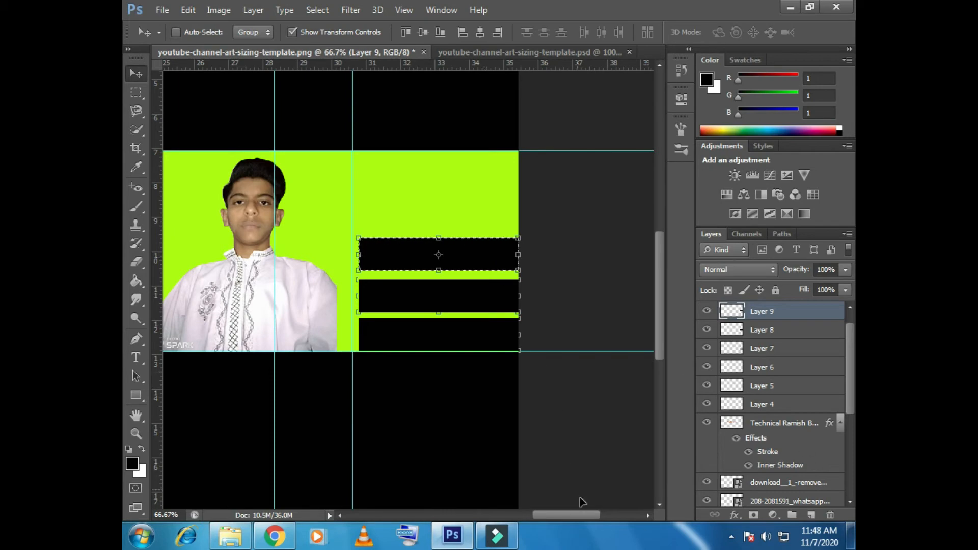
Hide Layers 5, 6 and 7 and select Layer 4, which holds the lowest lime green bar.
drag(571, 514, 419, 502)
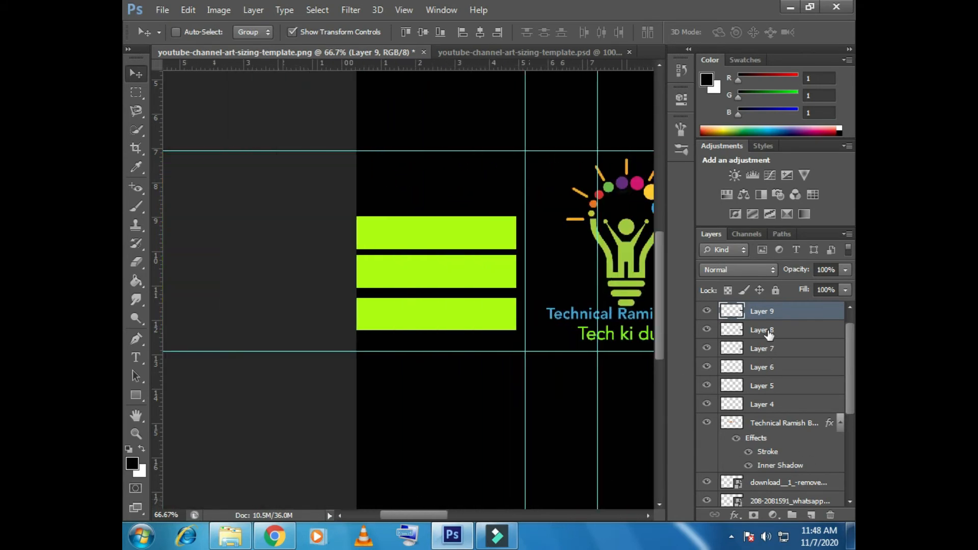
click(765, 367)
click(763, 386)
click(759, 405)
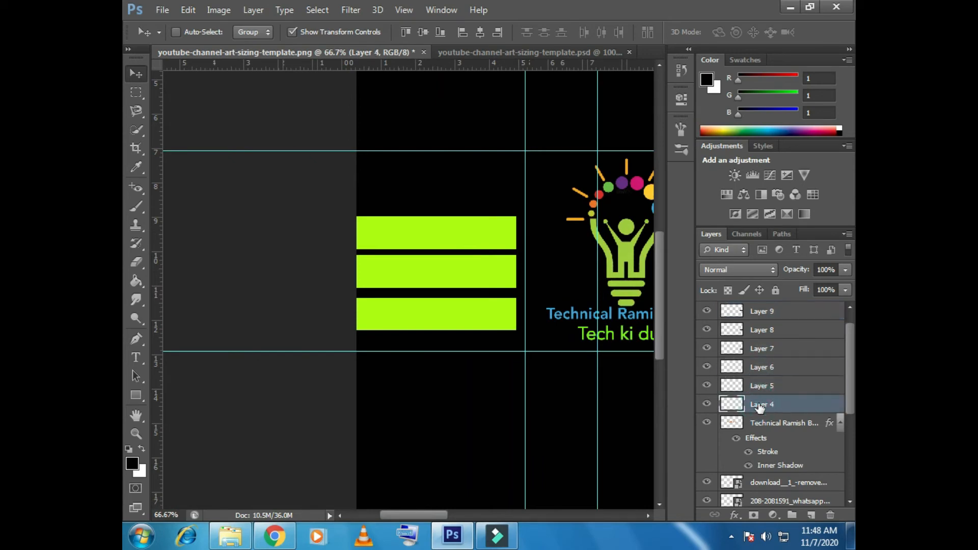
click(762, 369)
click(761, 349)
click(706, 348)
click(707, 366)
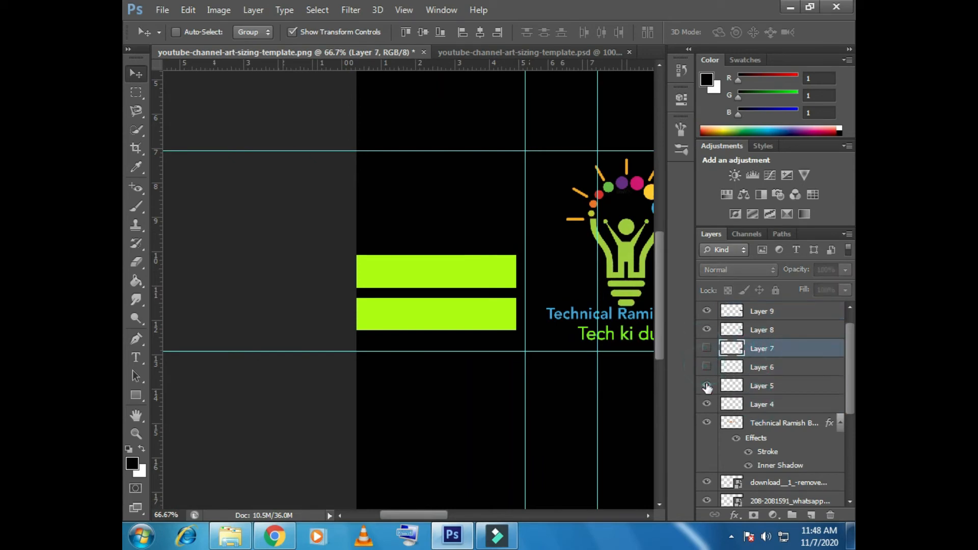
click(706, 386)
click(706, 404)
click(706, 404)
click(762, 405)
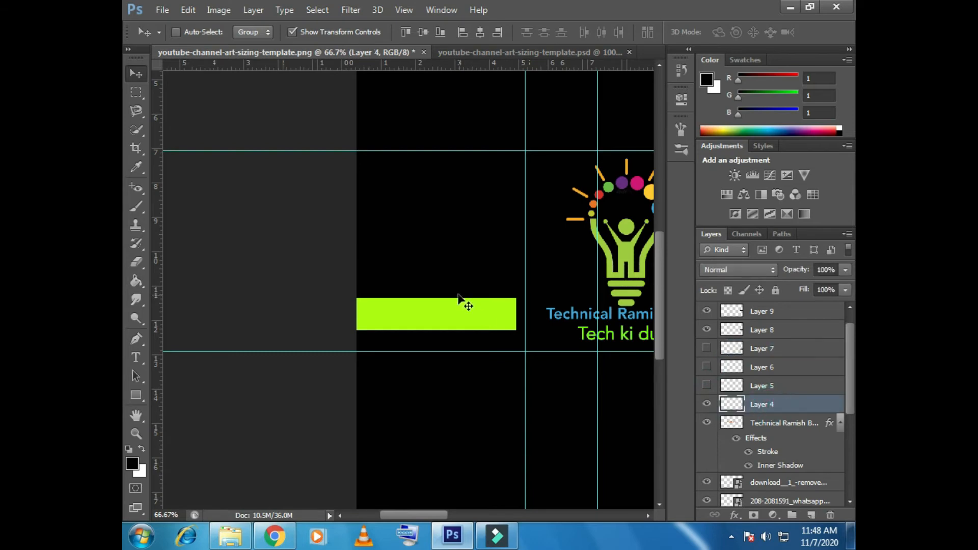
Rotate the lowest lime green bar by about -26.5° and move it so its lower end runs off the canvas's left edge.
drag(460, 308, 437, 268)
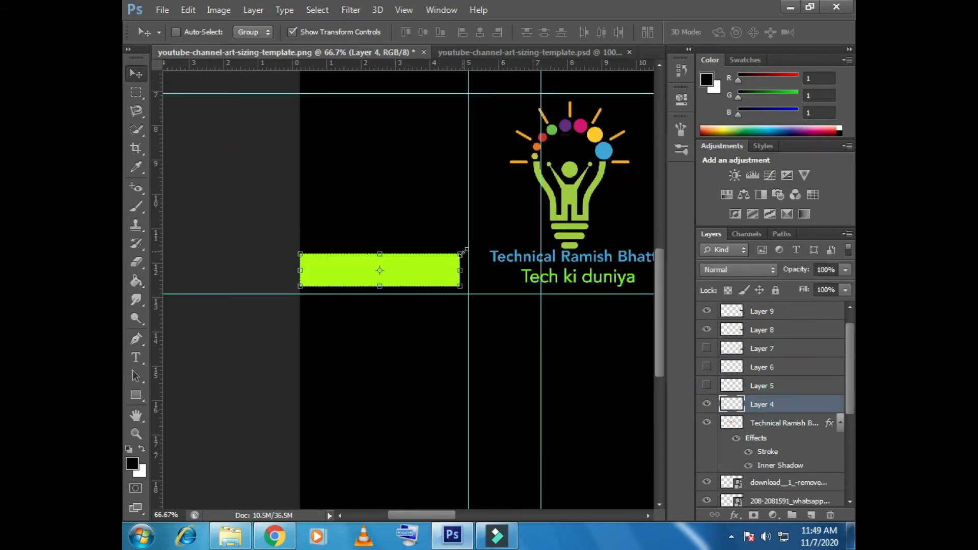
drag(476, 249, 447, 216)
drag(422, 259, 393, 238)
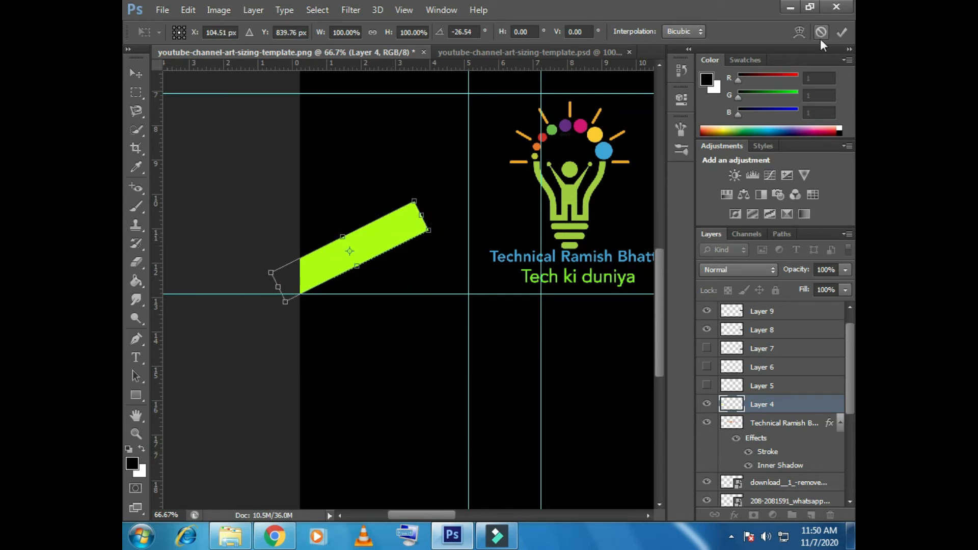
click(837, 33)
Unhide Layer 5 and rotate its lime green bar by about -24.9°.
click(707, 385)
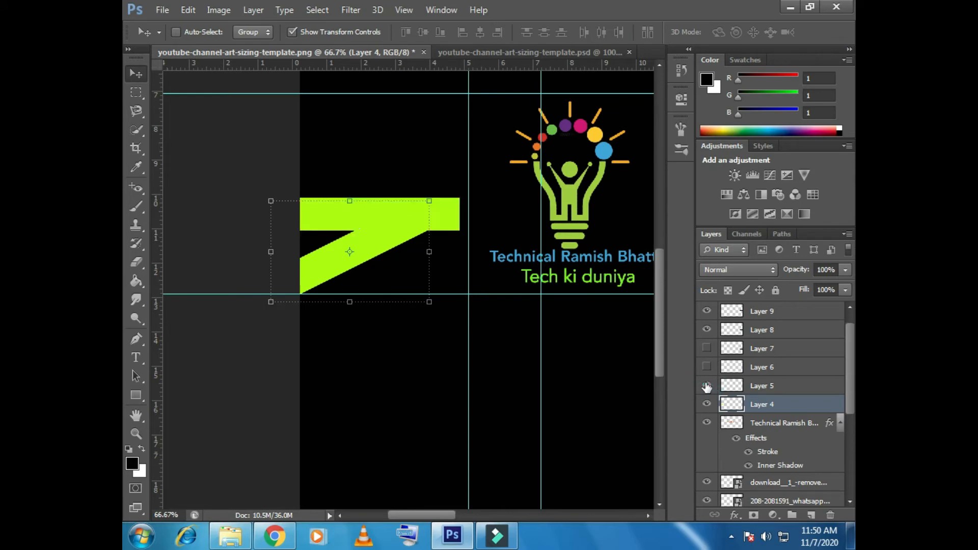
click(777, 384)
drag(471, 193, 440, 172)
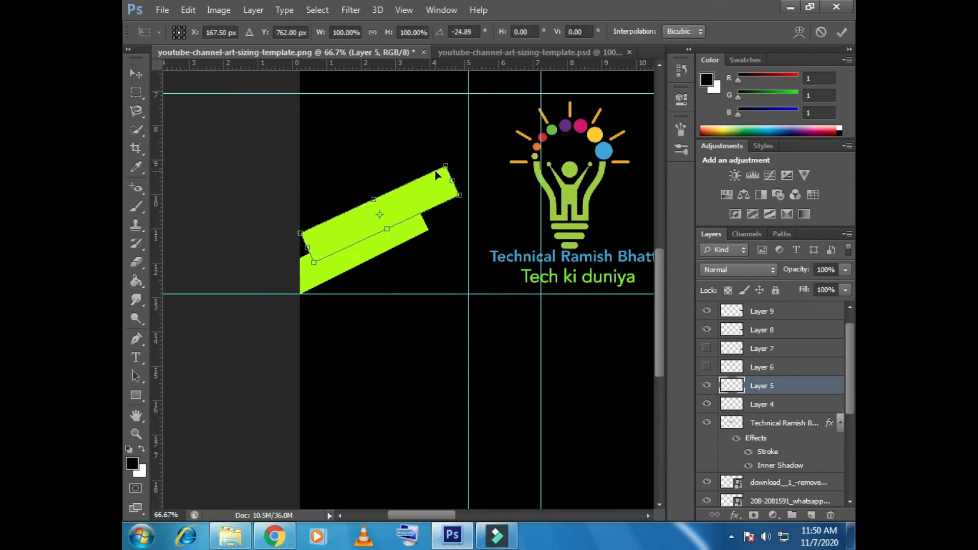
key(Return)
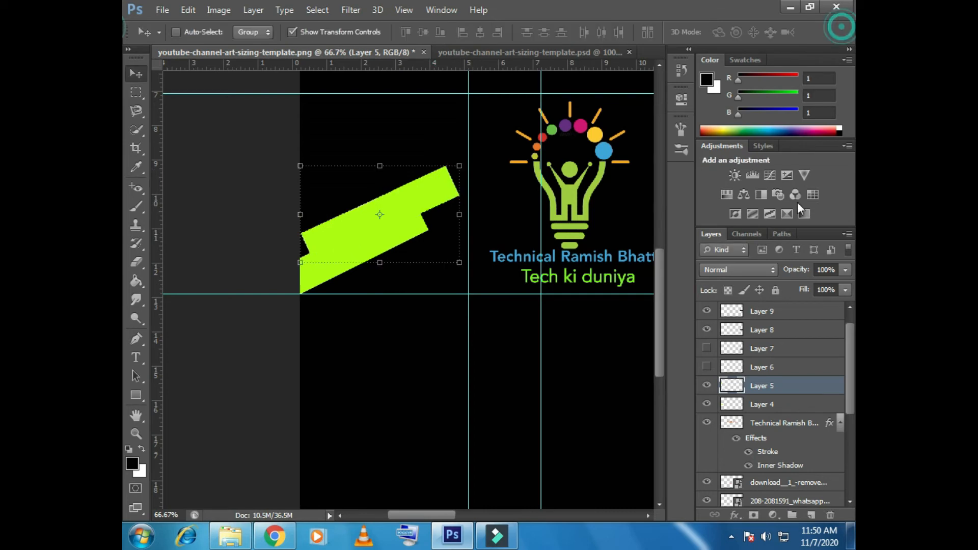
Turn Layer 5's bar a further -1.17° and nudge it past the canvas's left edge, parallel to the lower bar with a narrow gap.
click(766, 405)
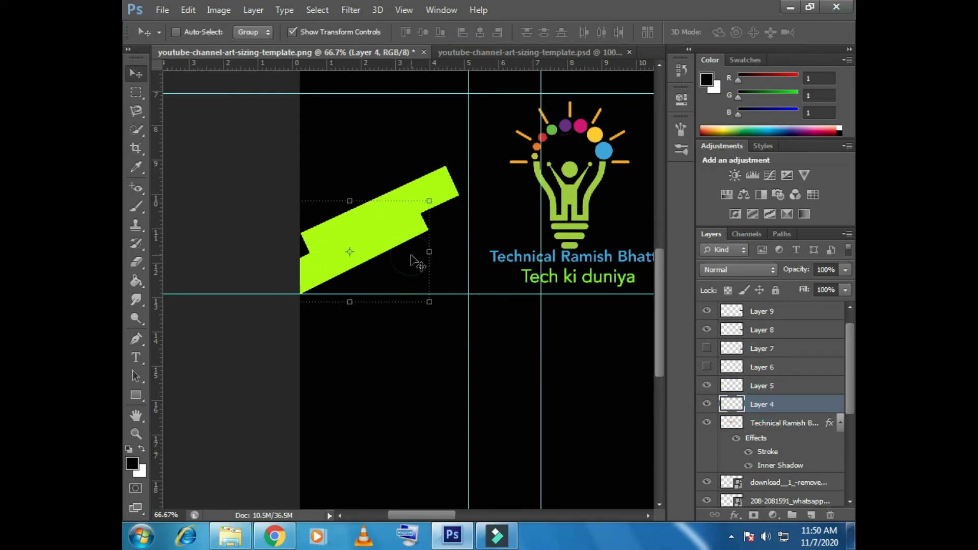
drag(398, 241, 397, 242)
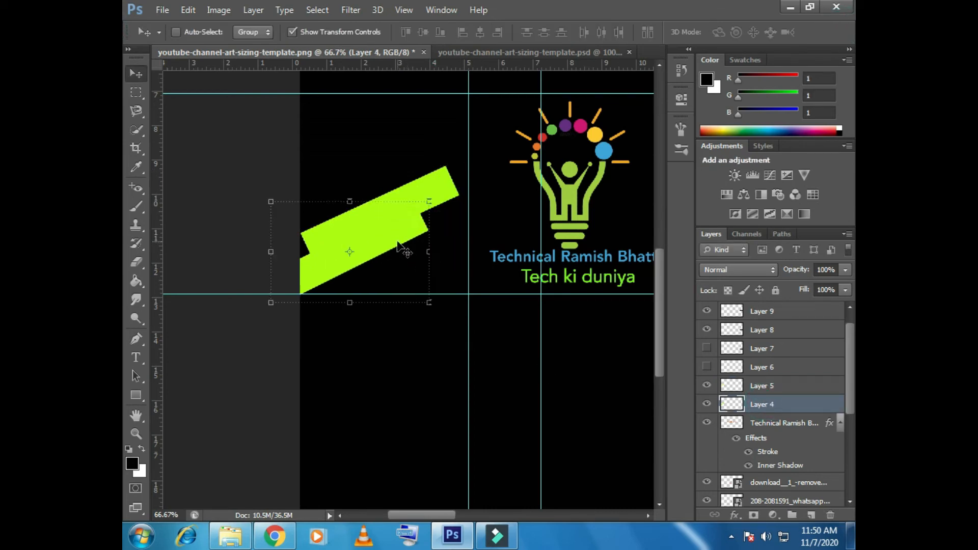
click(827, 386)
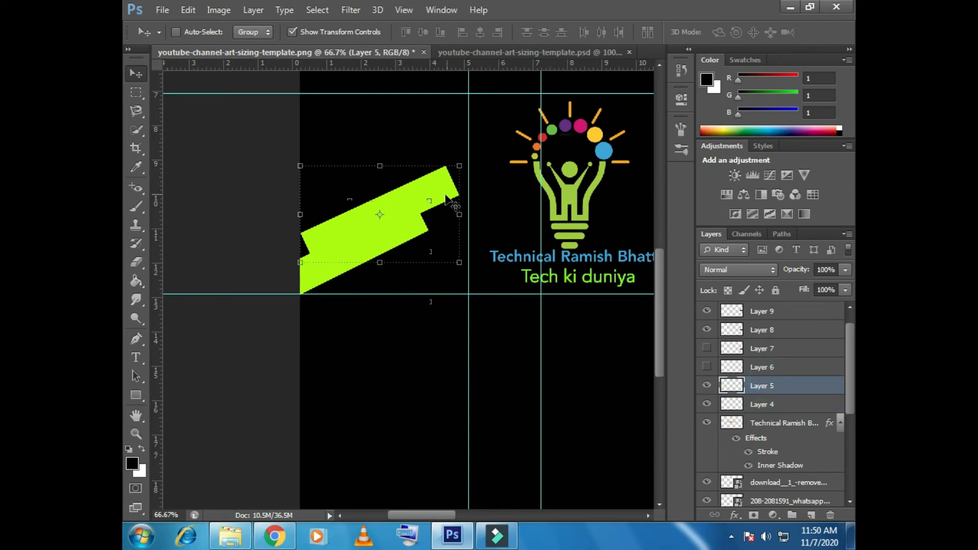
drag(447, 181, 412, 171)
key(Down)
key(Down)
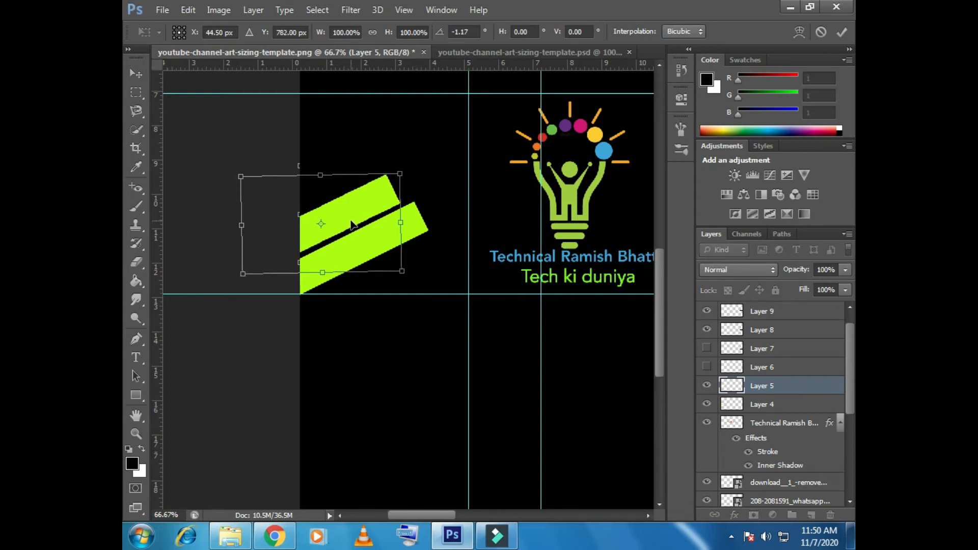
key(Up)
key(Left)
key(Left)
key(Left)
key(Left)
key(Left)
key(Left)
key(Left)
key(Left)
key(Left)
key(Left)
key(Left)
key(Left)
key(Left)
key(Left)
key(Left)
key(Left)
key(Left)
key(Left)
key(Left)
key(Left)
key(Left)
key(Left)
key(Left)
key(Left)
key(Left)
key(Left)
key(Left)
key(Left)
key(Left)
key(Left)
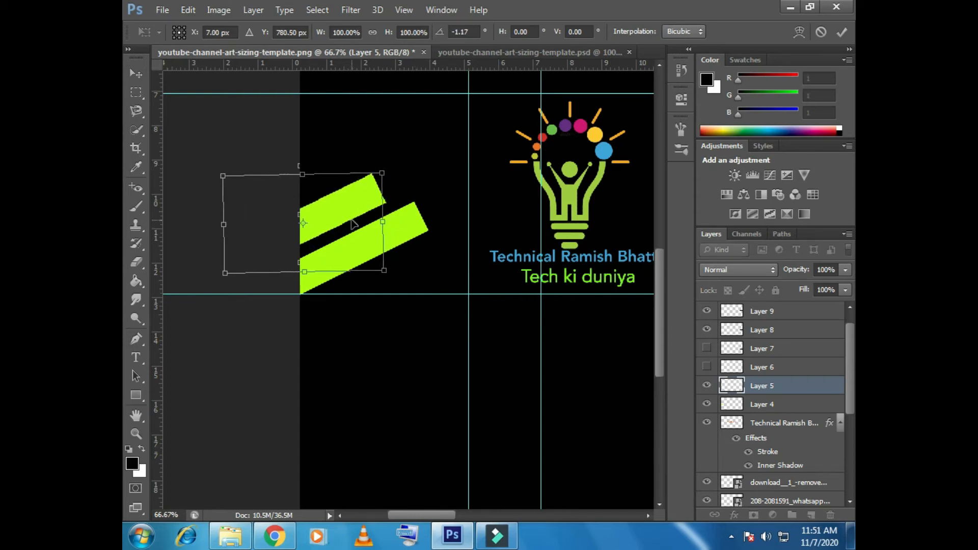
key(Down)
key(Down)
key(Down)
key(Down)
key(Down)
key(Down)
key(Down)
key(Down)
key(Down)
key(Down)
key(Down)
key(Down)
key(Down)
key(Down)
key(Down)
key(Down)
key(Down)
key(Down)
key(Down)
key(Up)
key(Up)
key(Up)
key(Up)
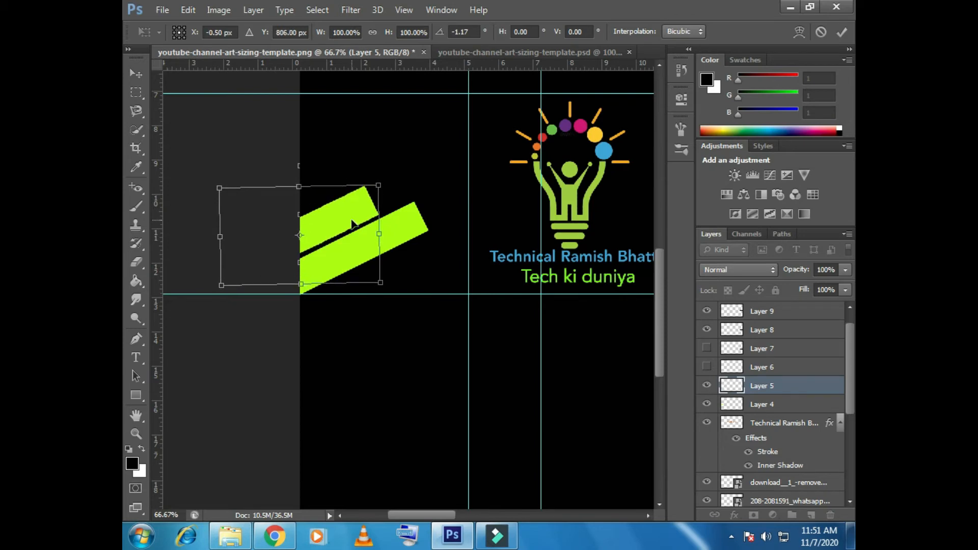
key(Left)
key(Left)
key(Left)
key(Left)
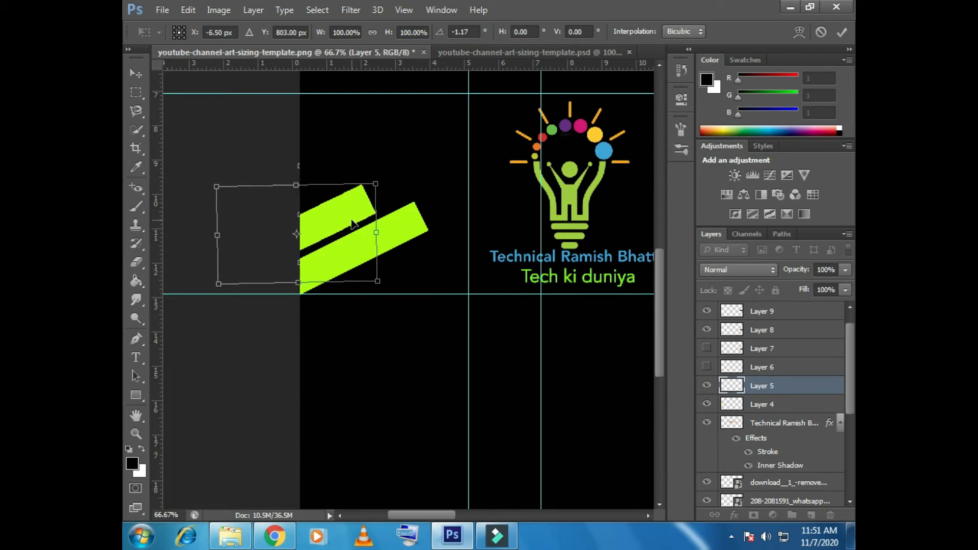
click(841, 31)
Unhide Layer 6, rotate its lime green bars by about -20° and move them up to the upper horizontal guide.
click(707, 367)
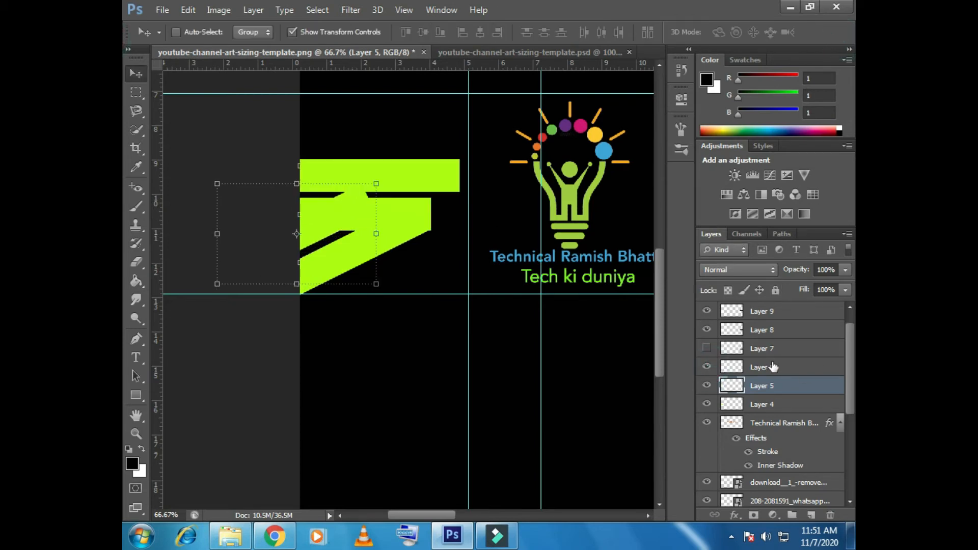
click(767, 367)
click(469, 160)
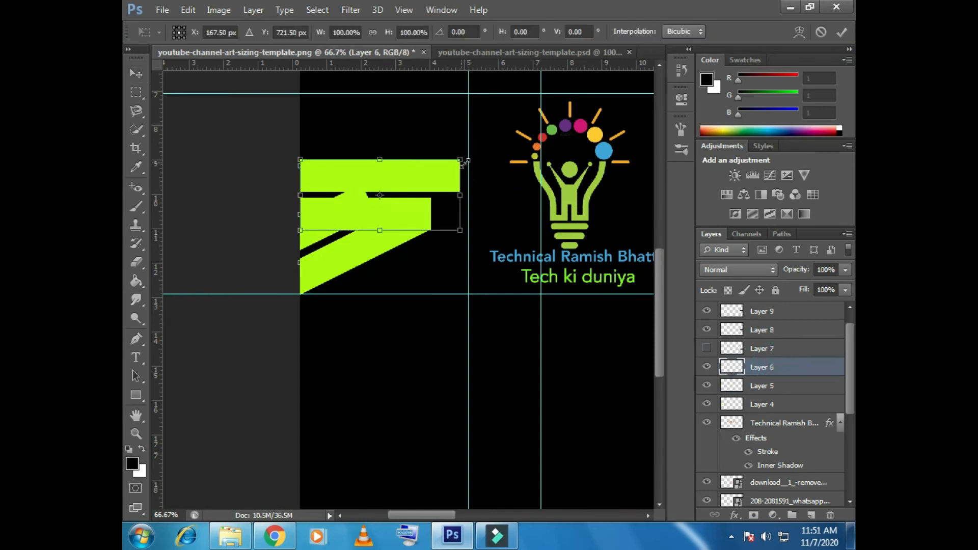
drag(479, 157, 460, 126)
drag(431, 170, 448, 138)
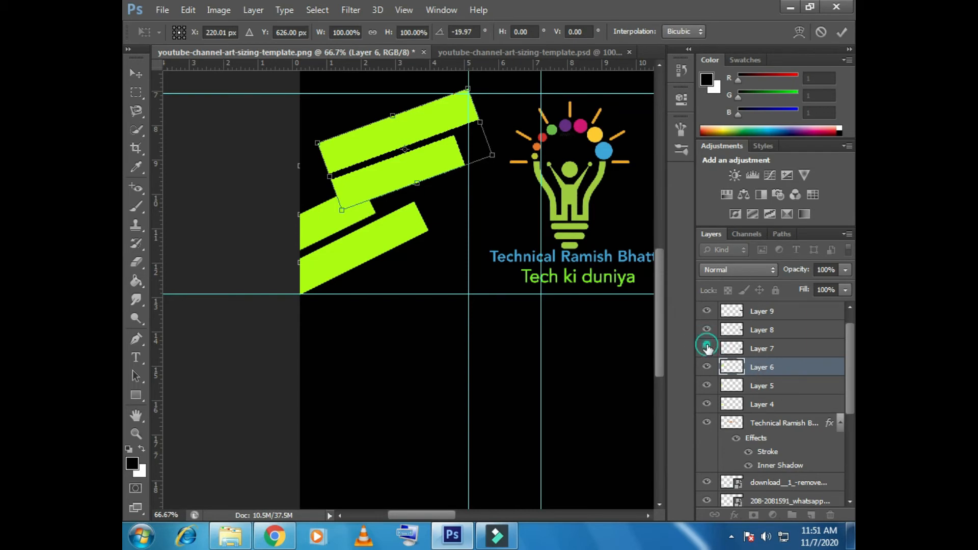
click(839, 31)
Delete Layer 6 with the remaining lime green bars, keeping only the two slanted ones.
right_click(797, 367)
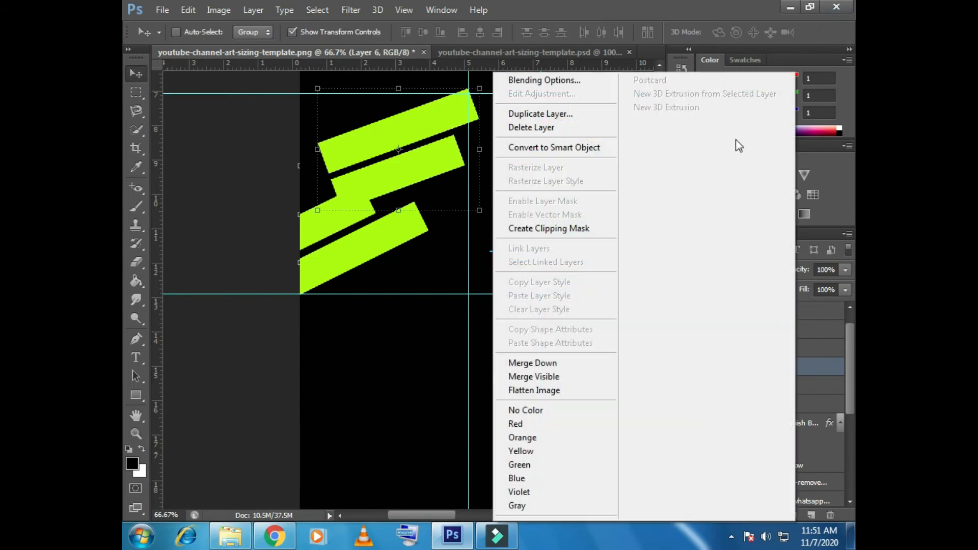
click(551, 124)
click(483, 204)
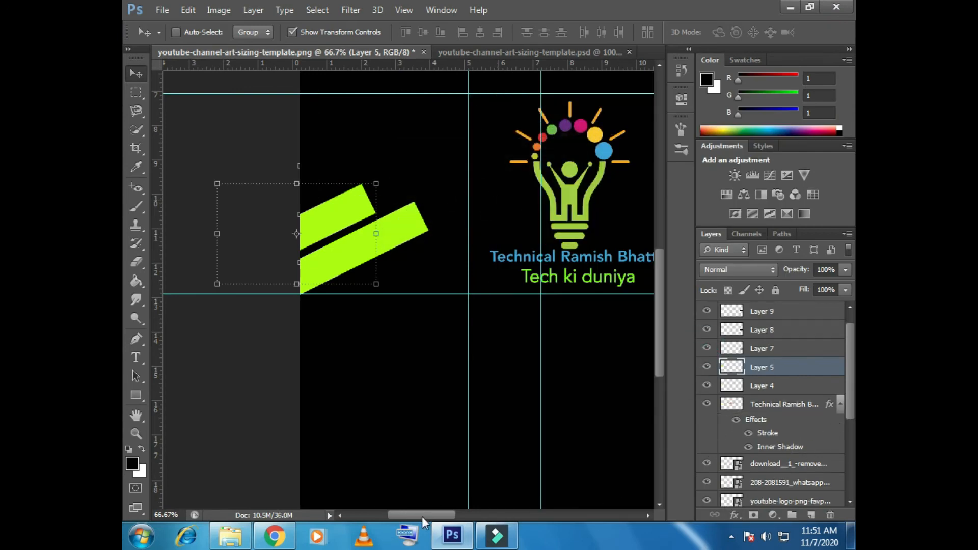
Add a new layer above the black bars and set the foreground colour to lime green (174, 252, 6), sampled from the strip.
drag(421, 516, 575, 514)
click(783, 314)
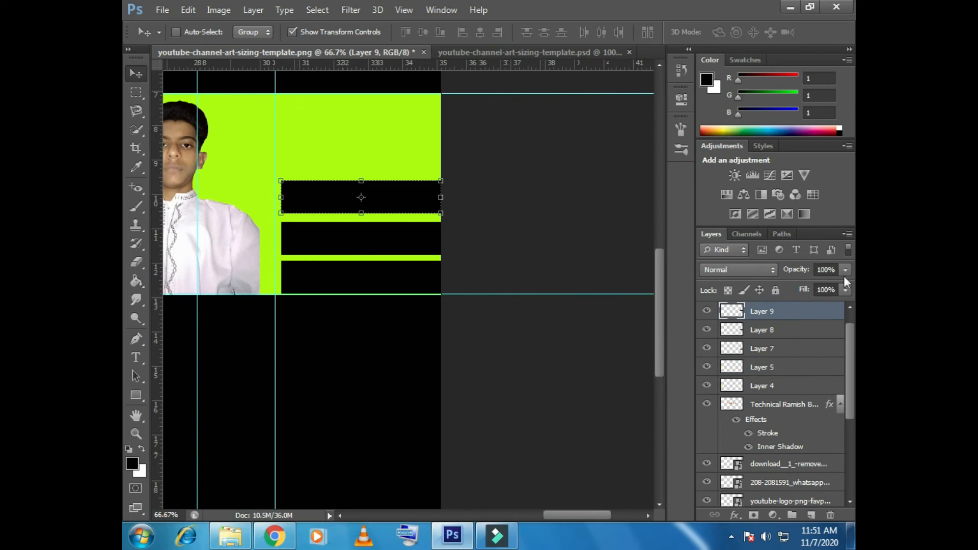
click(811, 515)
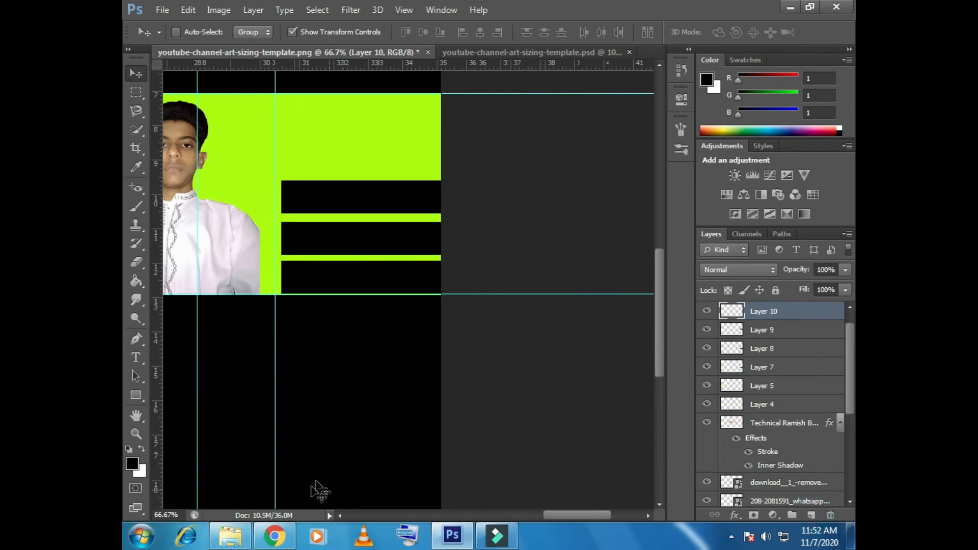
click(135, 281)
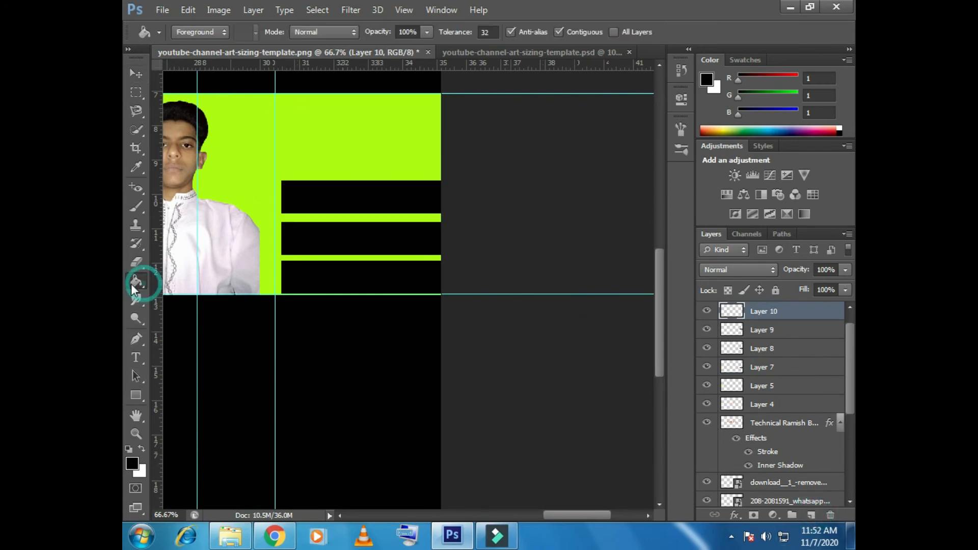
click(130, 466)
click(280, 137)
click(662, 365)
Try to fill the new layer with lime green, undo the fill and shift the layer over the top black bar.
click(385, 196)
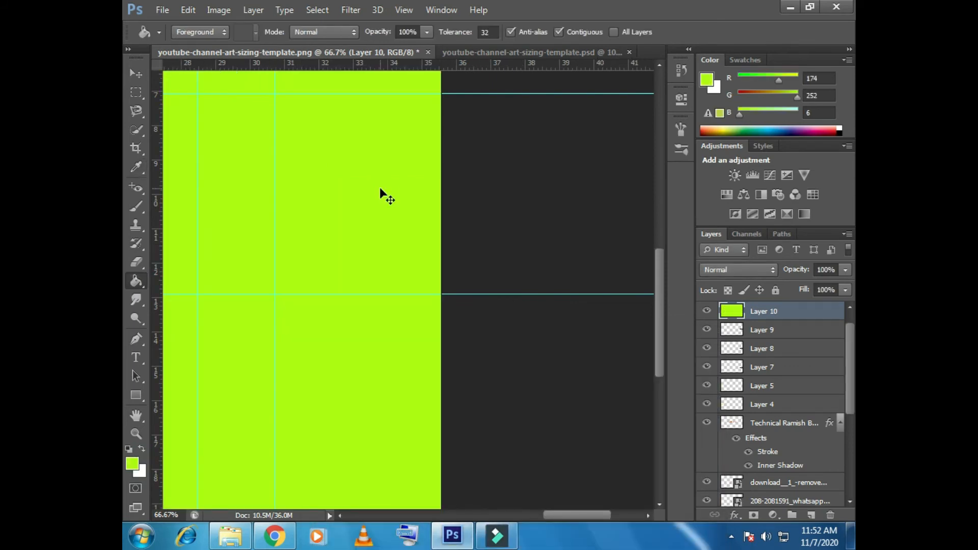
key(ctrl+z)
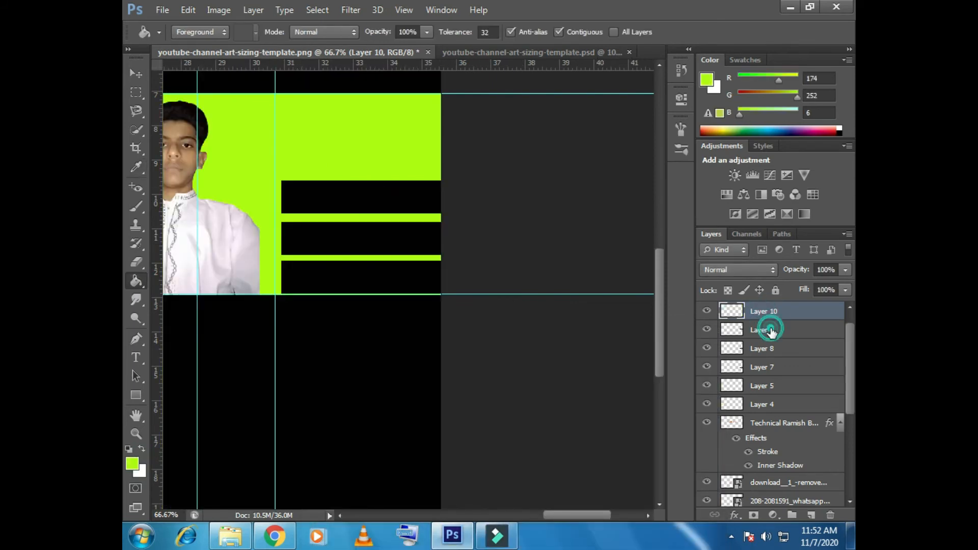
click(301, 199)
key(ctrl+z)
click(141, 74)
drag(334, 203, 293, 202)
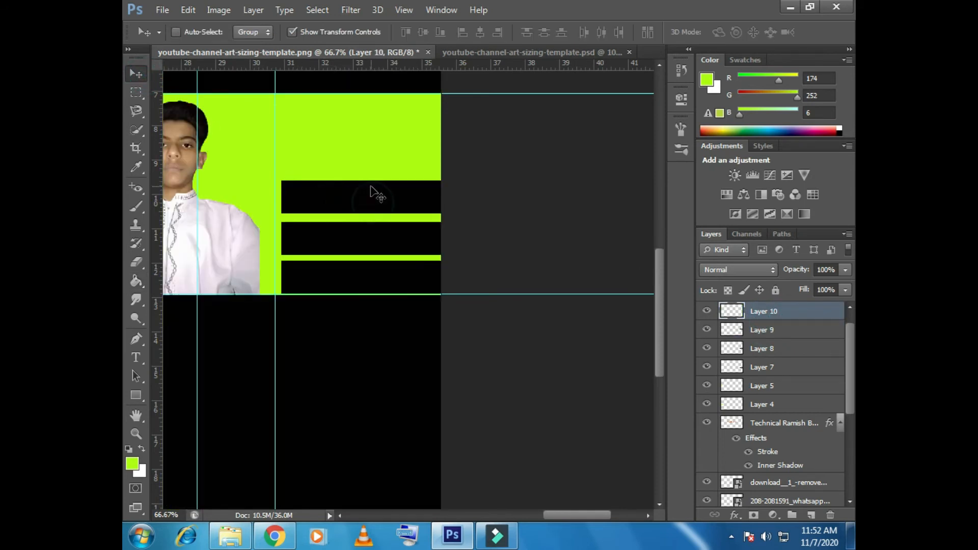
Delete the empty Layer 10 above the black bars.
click(762, 329)
right_click(778, 317)
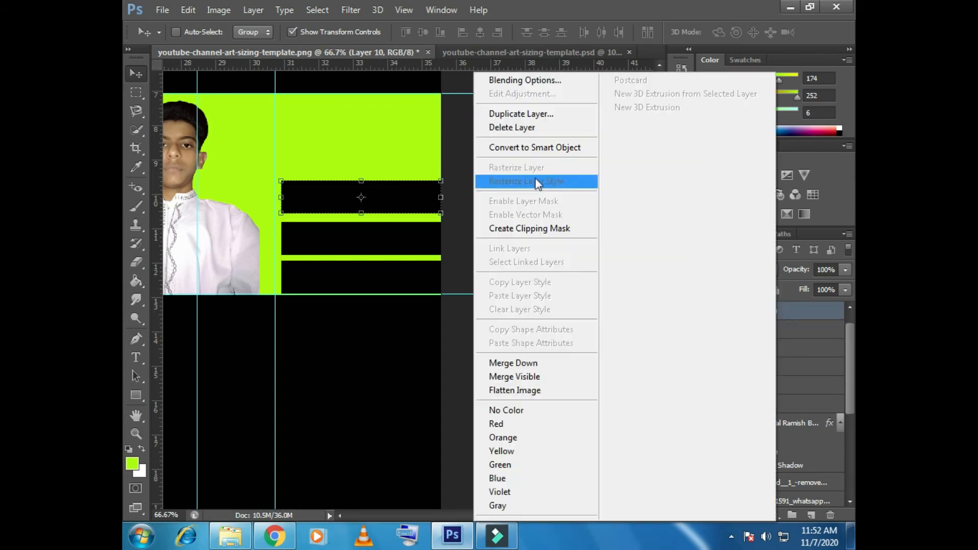
click(513, 124)
click(465, 203)
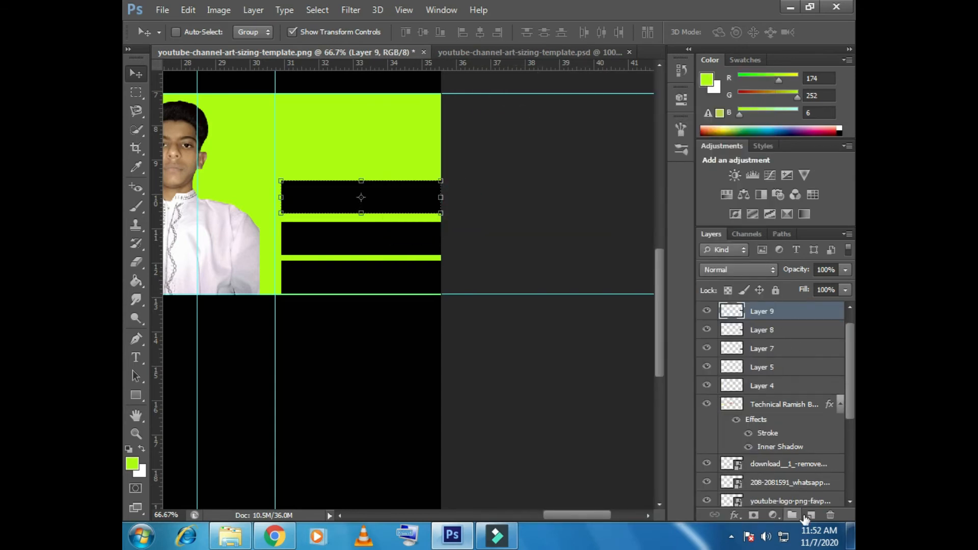
click(810, 515)
drag(360, 209, 321, 207)
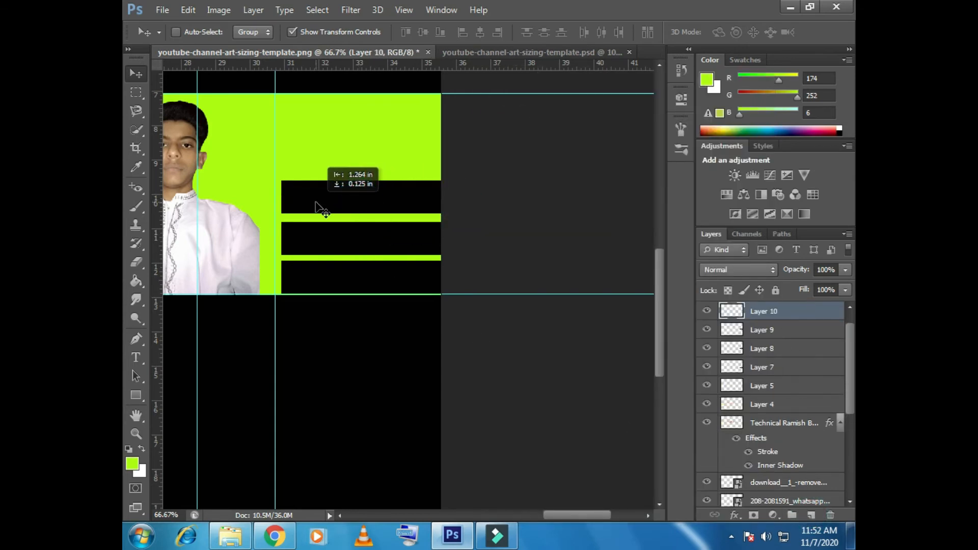
click(802, 332)
drag(421, 201, 404, 176)
drag(404, 196, 397, 201)
click(732, 354)
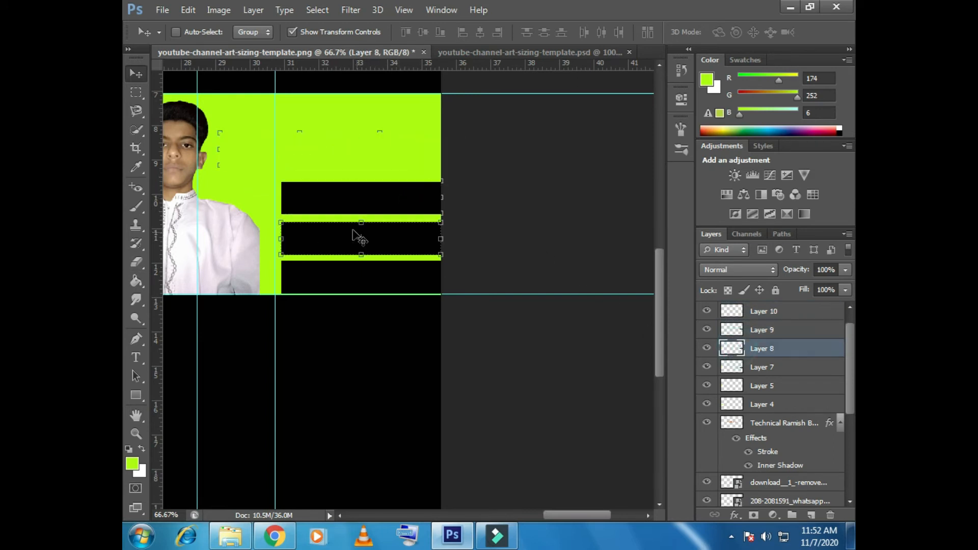
right_click(769, 317)
click(509, 129)
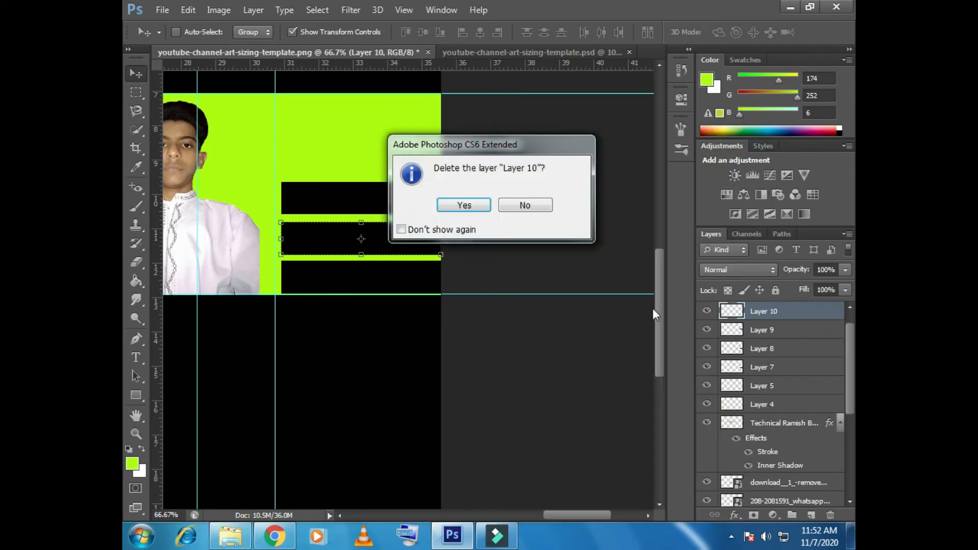
click(465, 202)
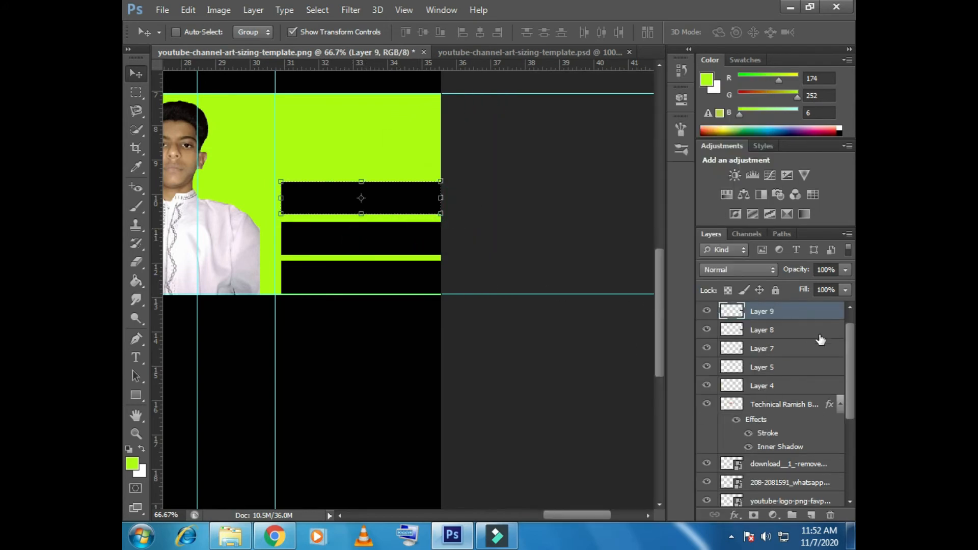
Add a new layer above Layer 8 and fill a rectangular selection matching the top black bar with lime green.
click(799, 333)
click(813, 516)
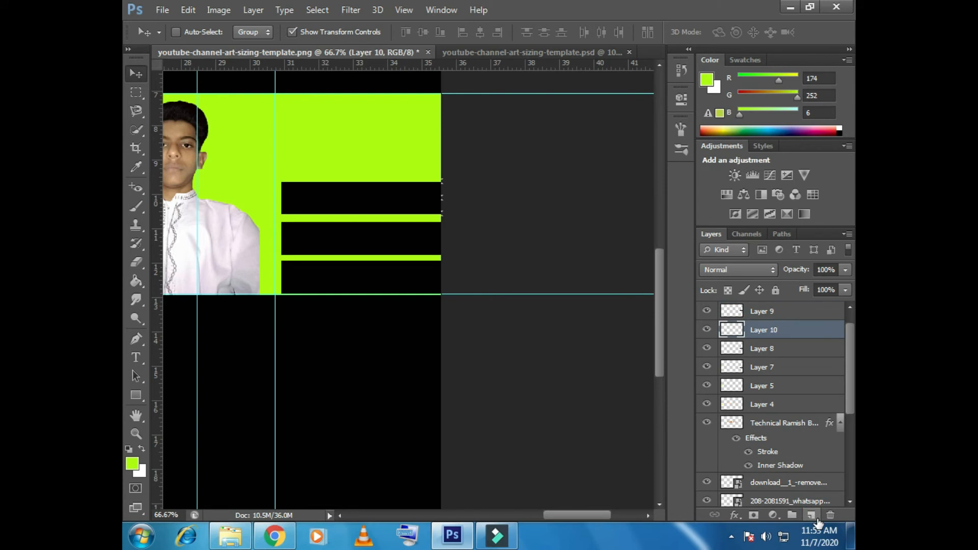
click(135, 92)
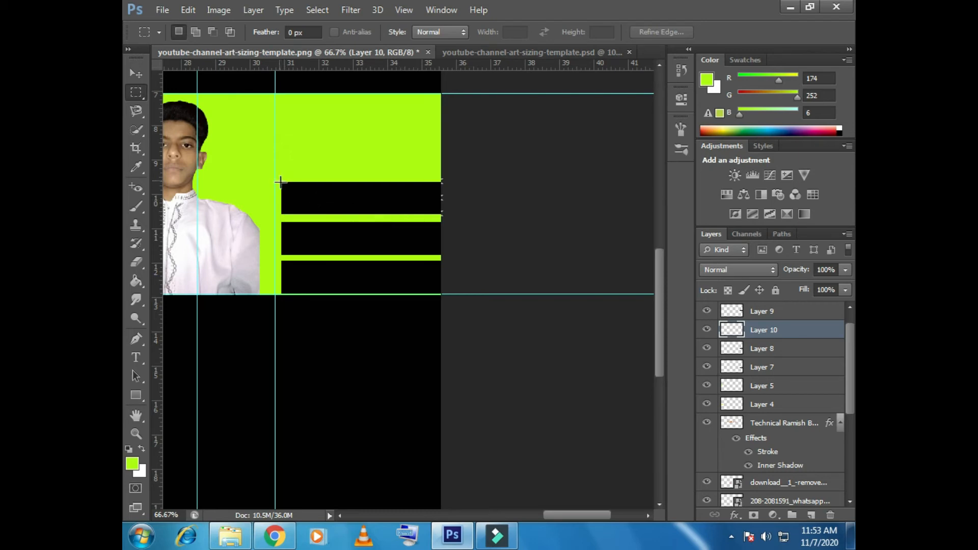
drag(281, 181, 441, 213)
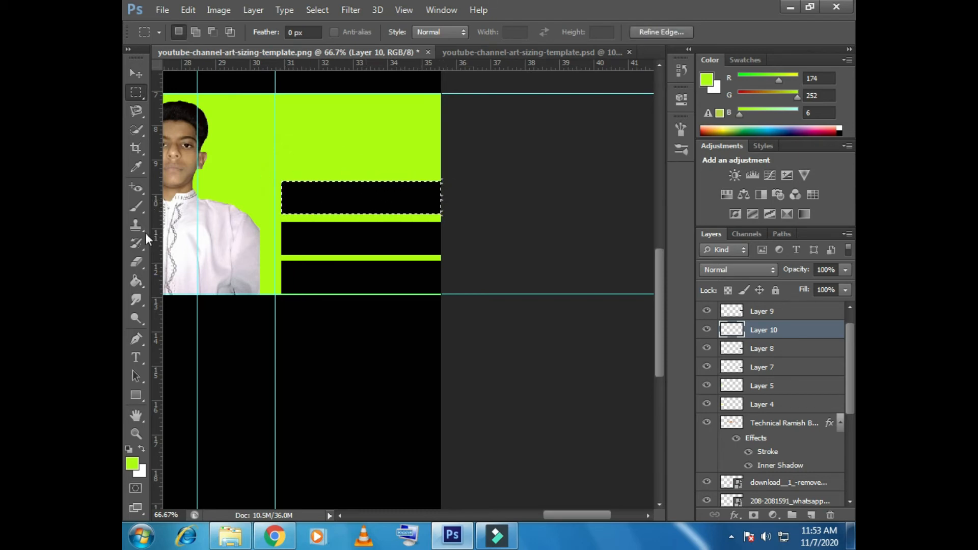
click(138, 280)
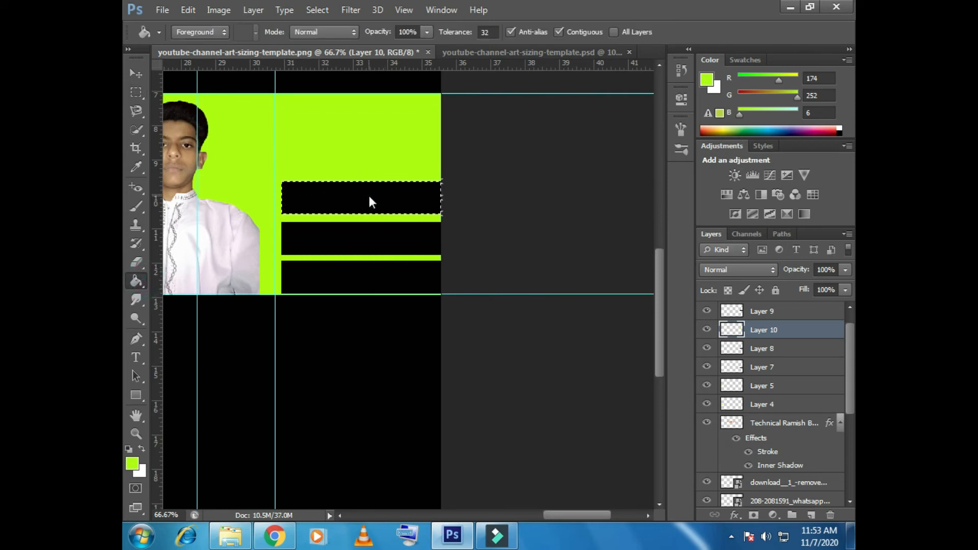
key(v)
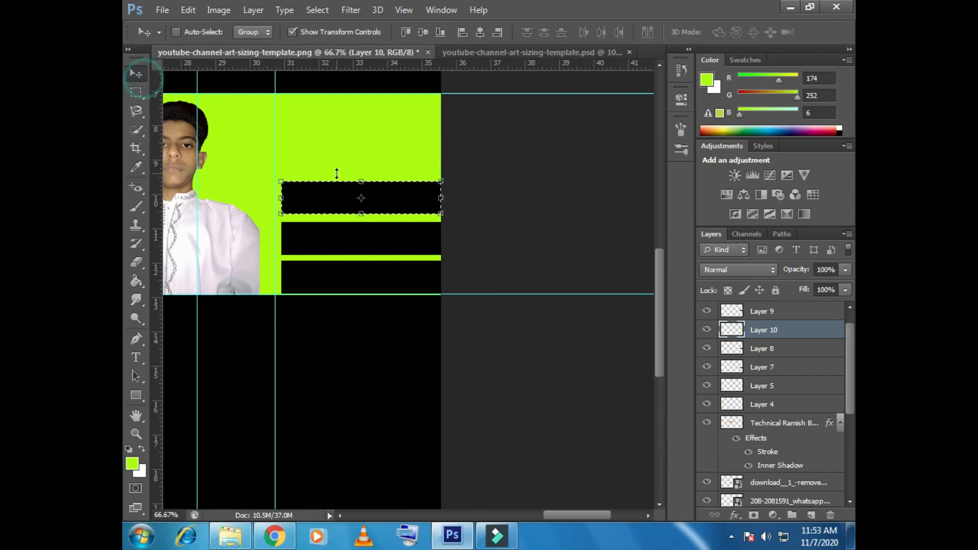
Bring the new lime bar's layer above Layer 9 and move the bar to the banner's left end, above the two slanted bars.
drag(347, 193, 212, 175)
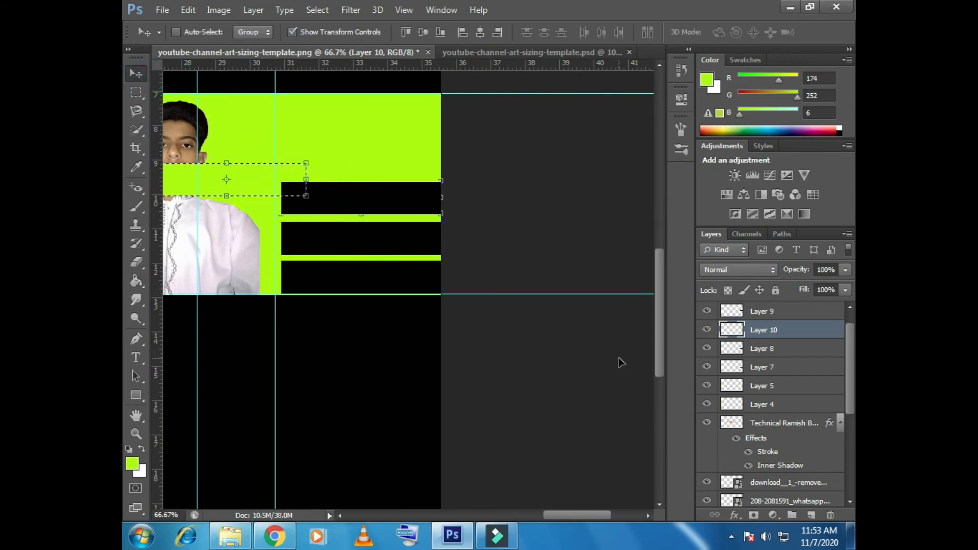
click(785, 324)
drag(785, 324, 784, 305)
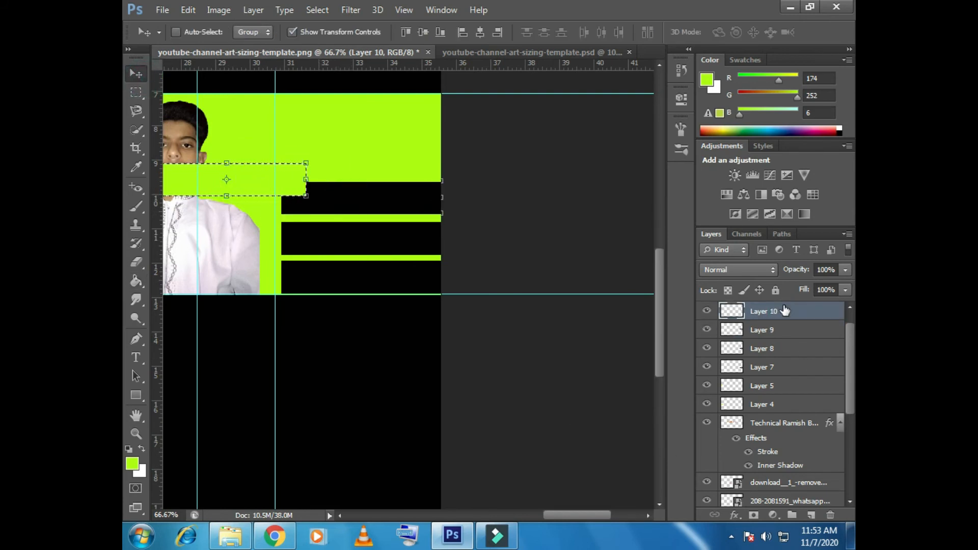
drag(565, 515, 484, 503)
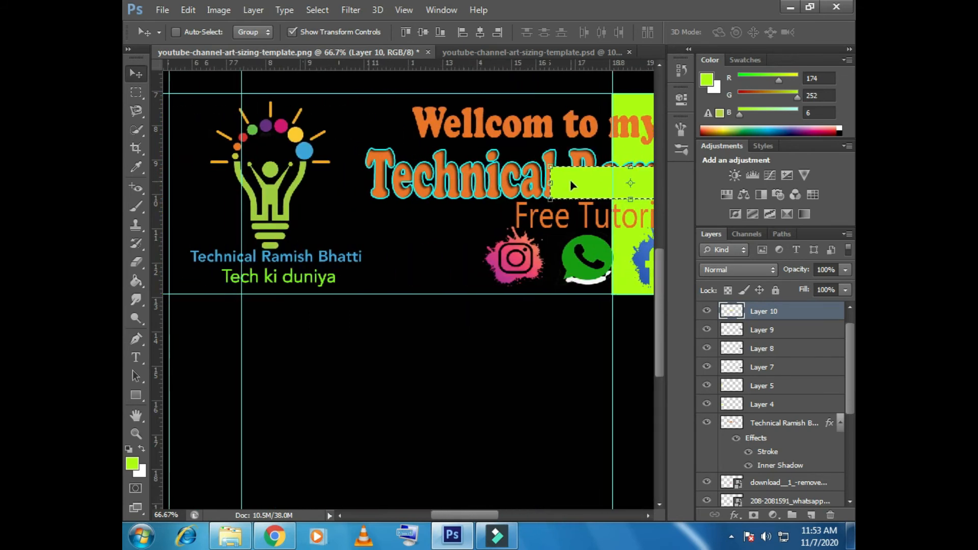
drag(572, 182, 140, 195)
drag(629, 191, 322, 174)
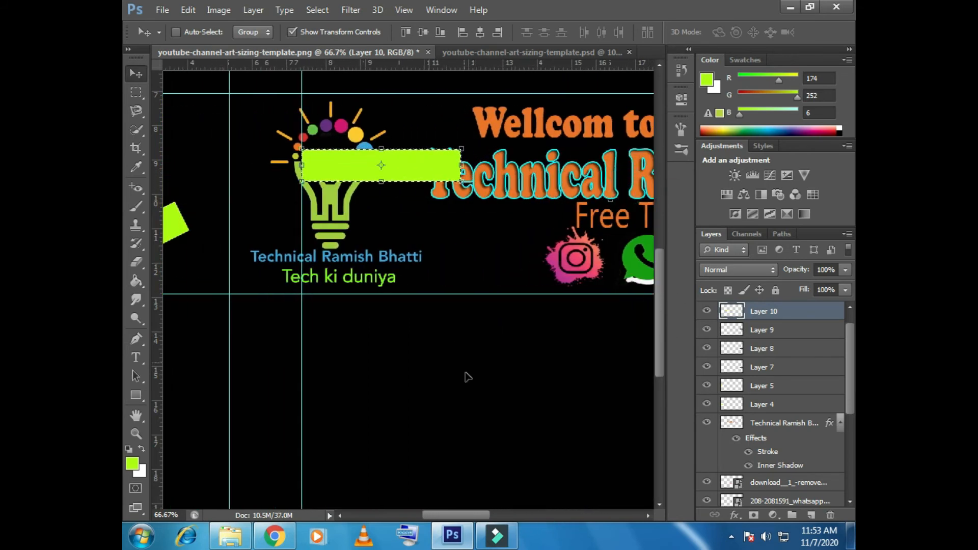
drag(459, 515, 428, 506)
drag(605, 170, 345, 137)
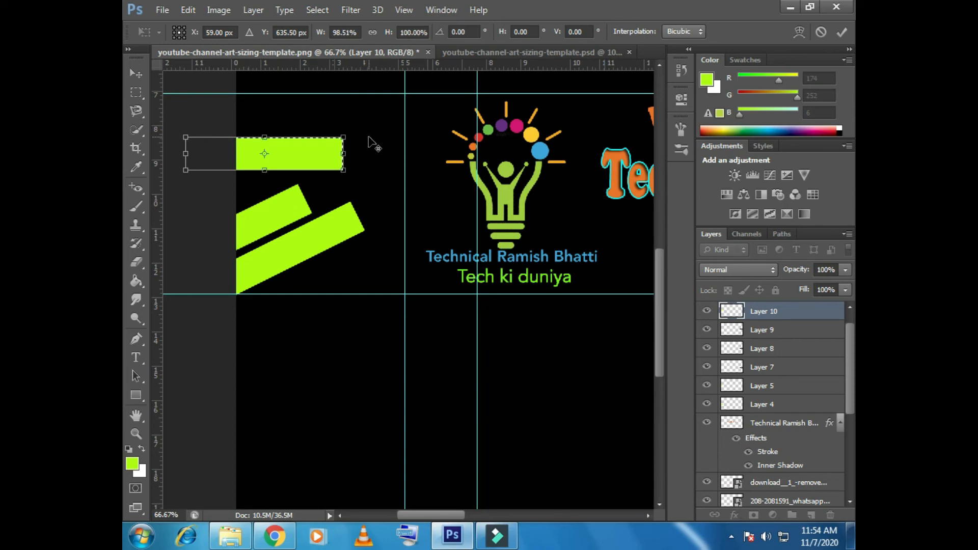
Rotate the new lime bar to -25.39° and place it parallel above the other two slanted bars.
drag(351, 135, 242, 179)
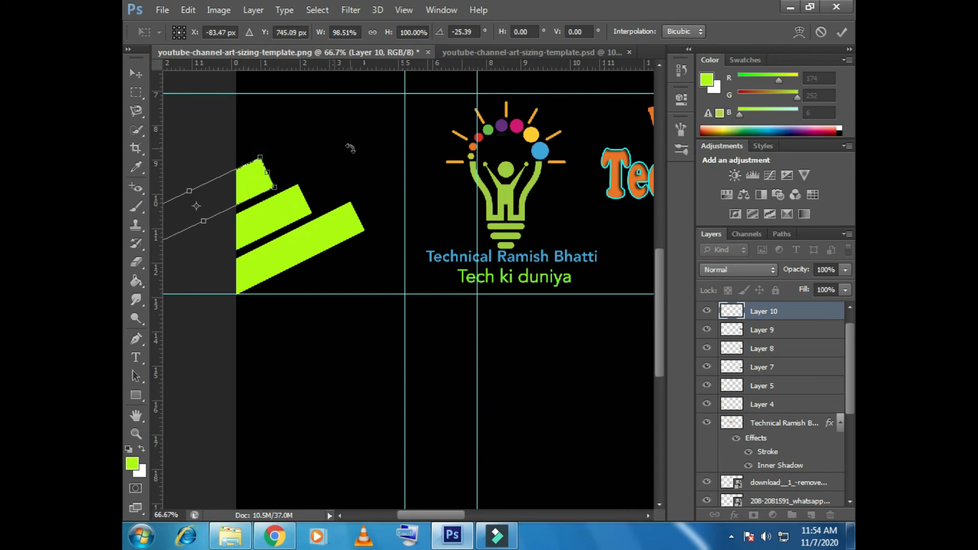
key(Down)
key(Down)
key(Down)
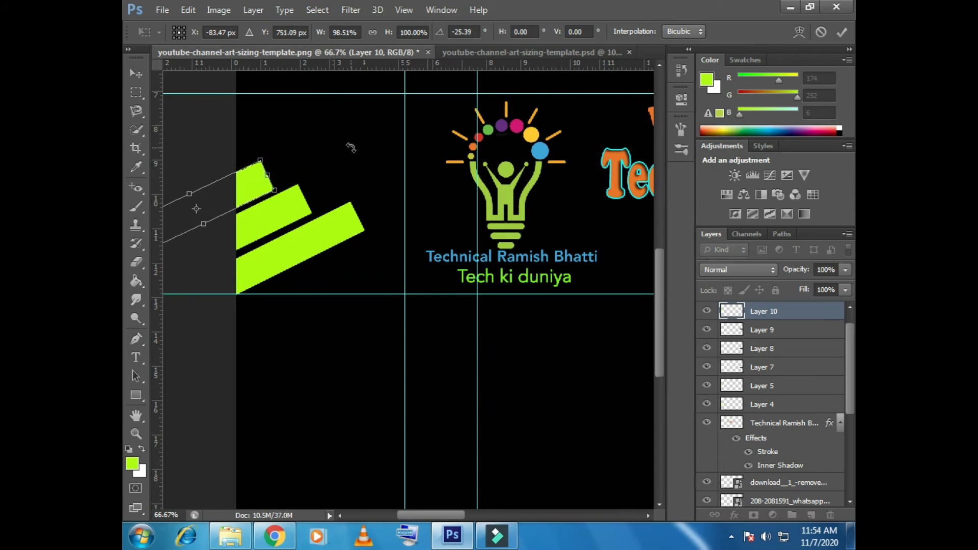
key(Up)
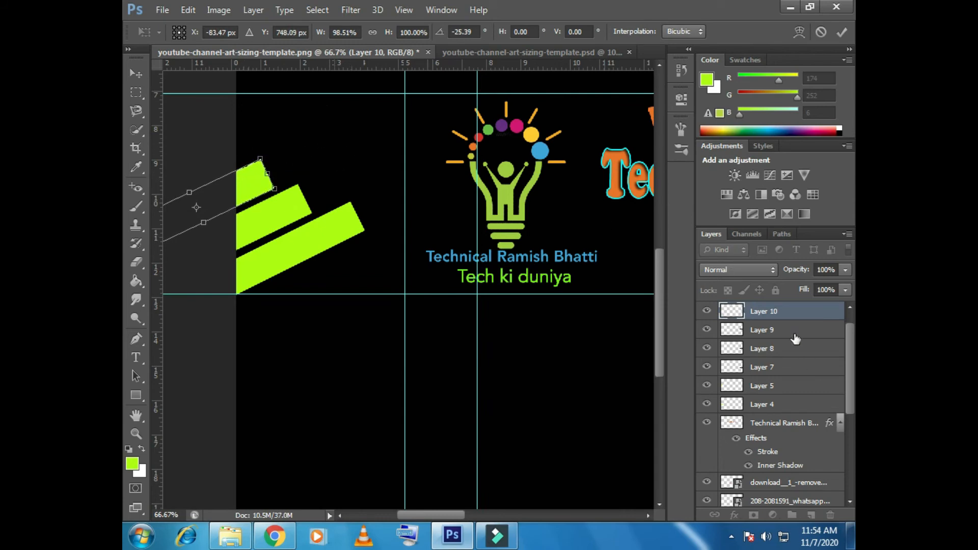
click(844, 32)
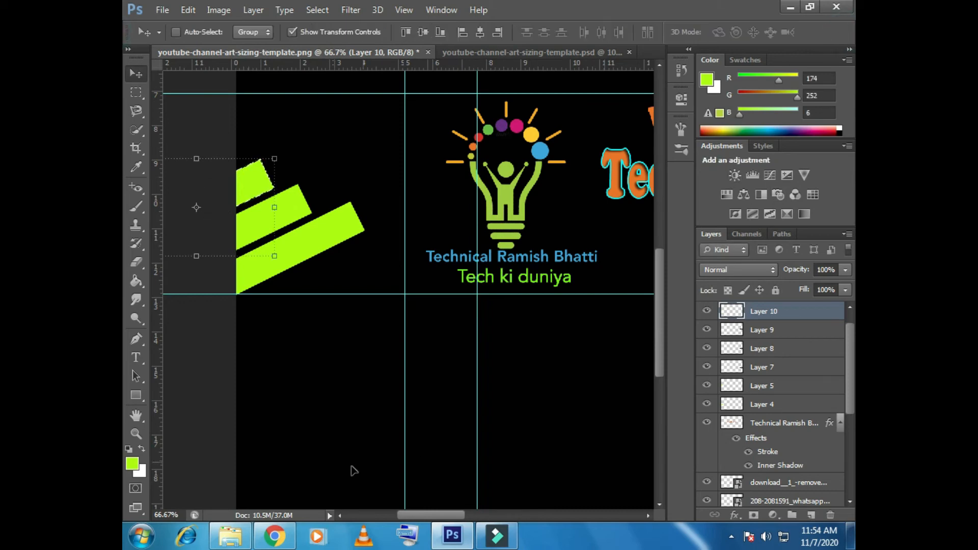
Check which layer holds the lowest black bar by toggling its visibility, and select Layer 7.
drag(419, 516, 560, 514)
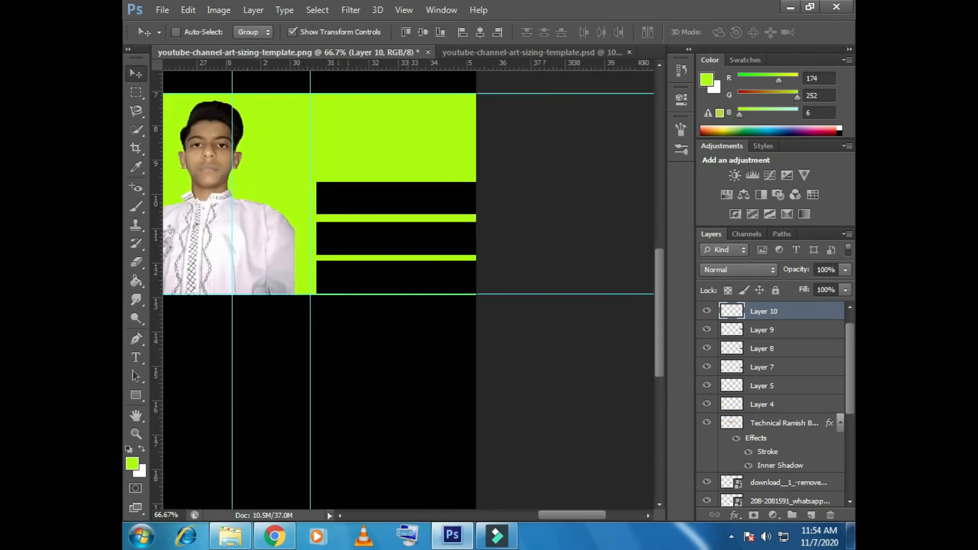
click(731, 540)
click(731, 541)
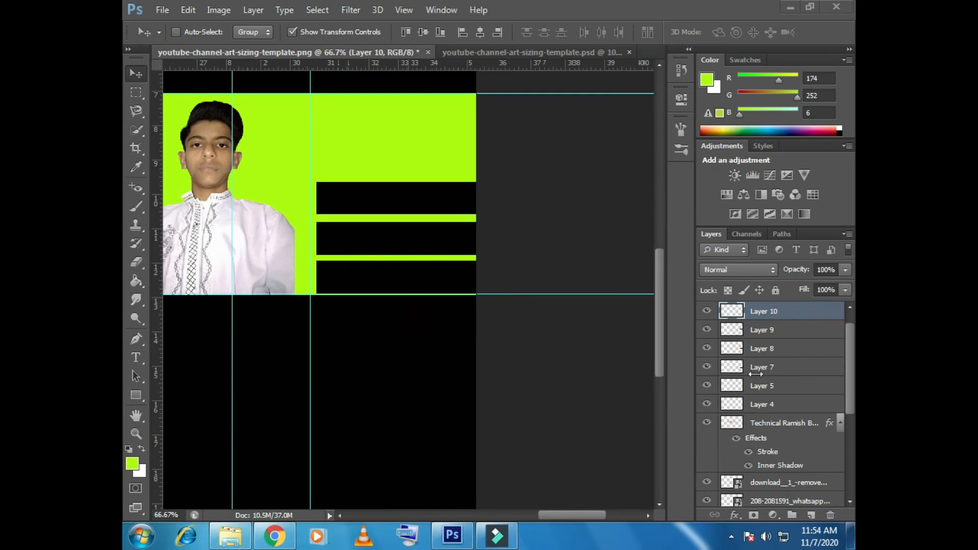
click(791, 390)
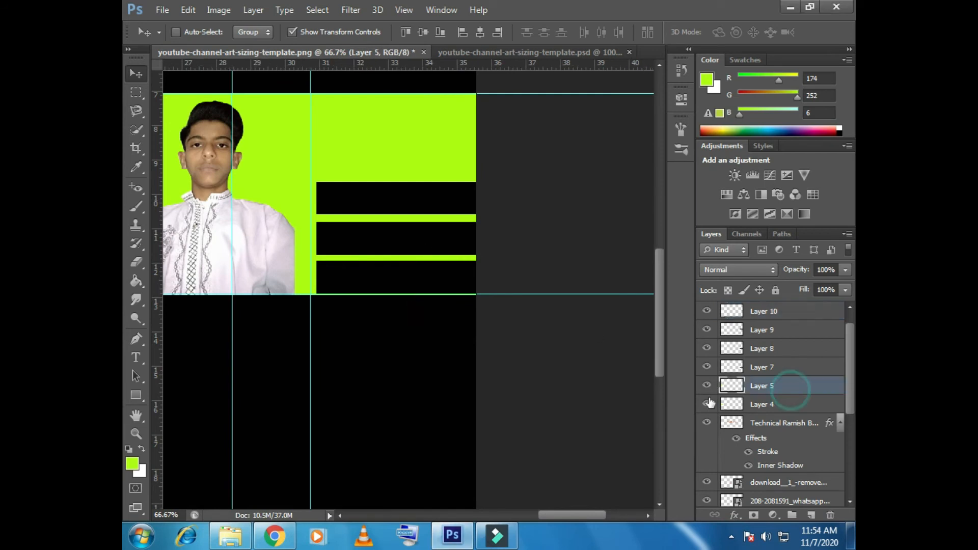
click(707, 367)
click(707, 367)
click(718, 371)
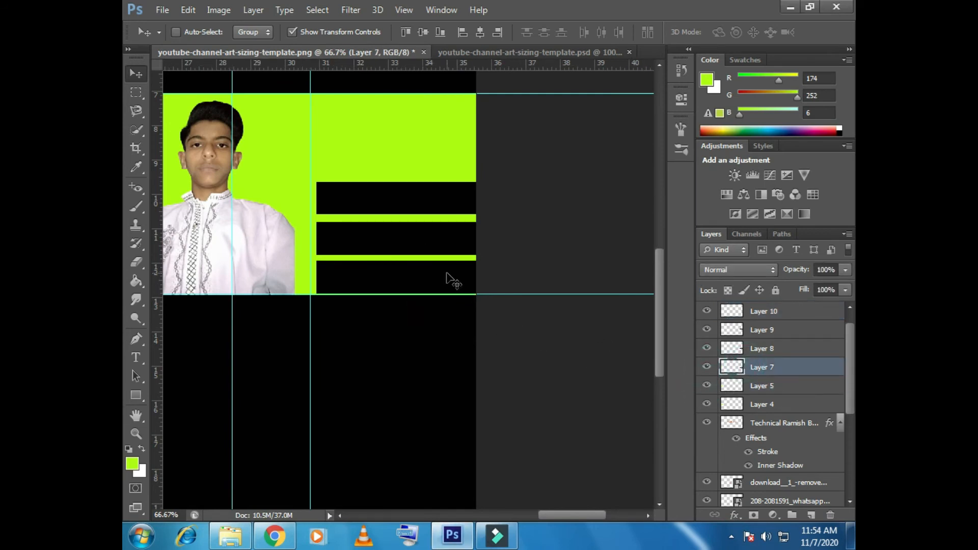
Shift the lowest black bar inward, rotate it to 33.73° and move it toward the banner's lower-right corner.
drag(447, 274, 413, 279)
key(m)
key(v)
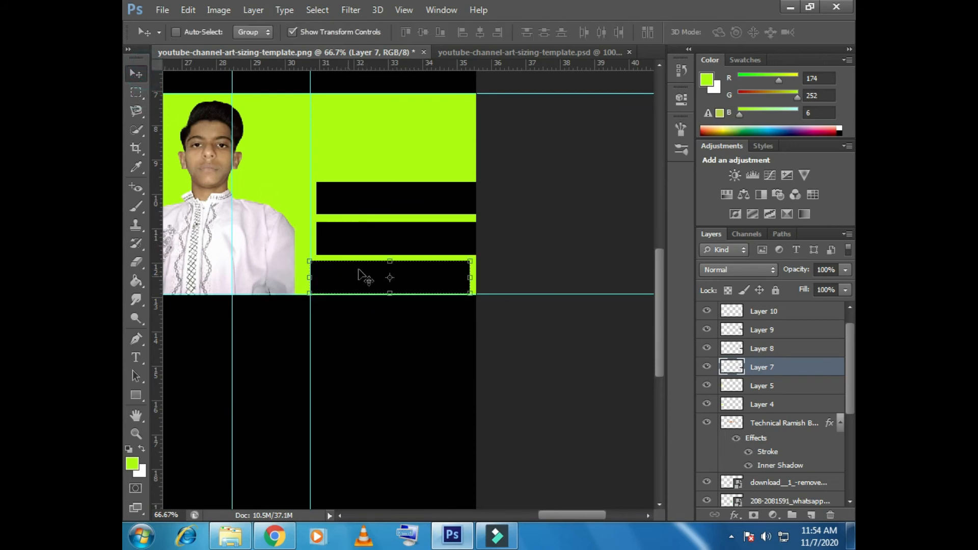
drag(302, 258, 328, 212)
drag(440, 320, 504, 305)
Refine the lowest black bar's rotation to 28.83° and fit it into the banner's lower-right corner.
key(ctrl+minus)
key(ctrl+minus)
key(ctrl+minus)
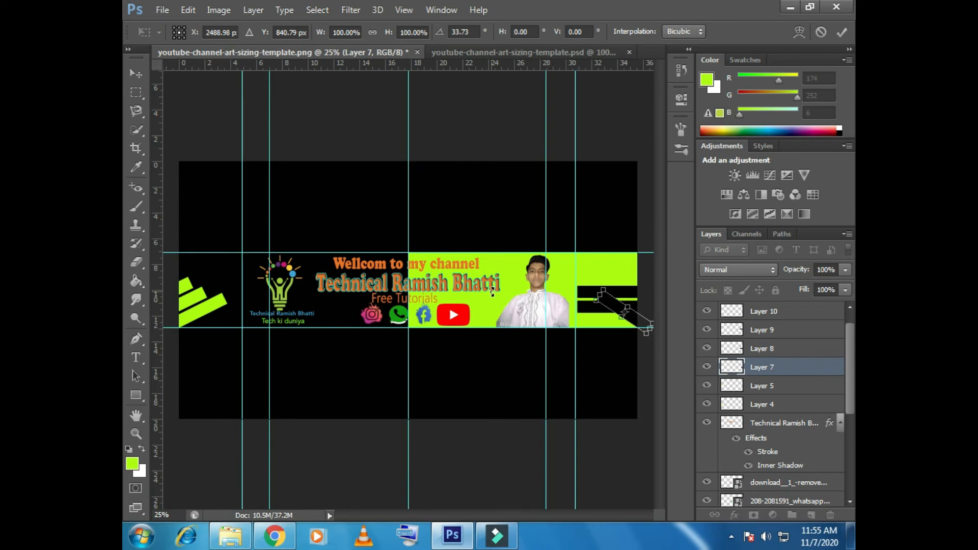
key(ctrl+plus)
key(ctrl+plus)
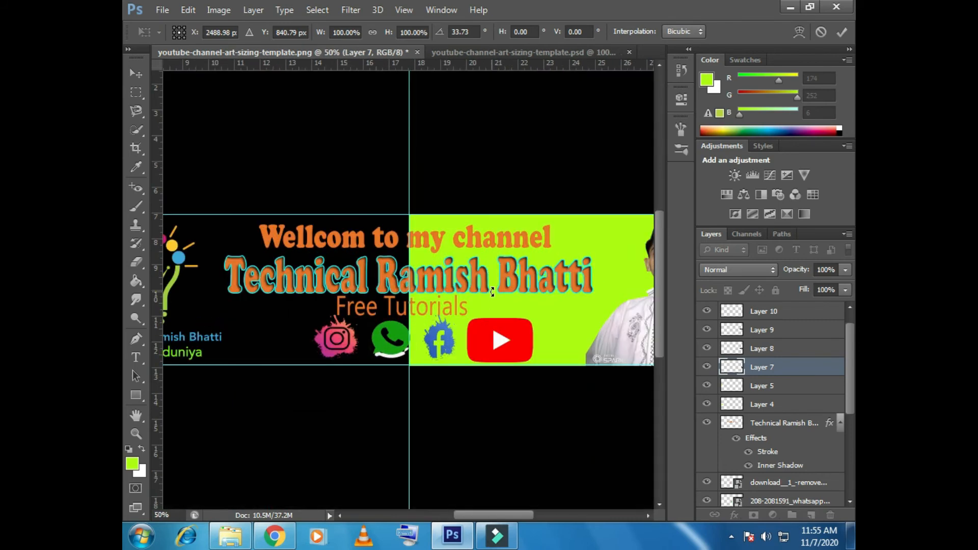
drag(503, 522, 566, 516)
drag(432, 279, 429, 286)
mouse_move(513, 356)
mouse_down()
mouse_move(512, 366)
mouse_move(505, 359)
mouse_move(512, 359)
mouse_up()
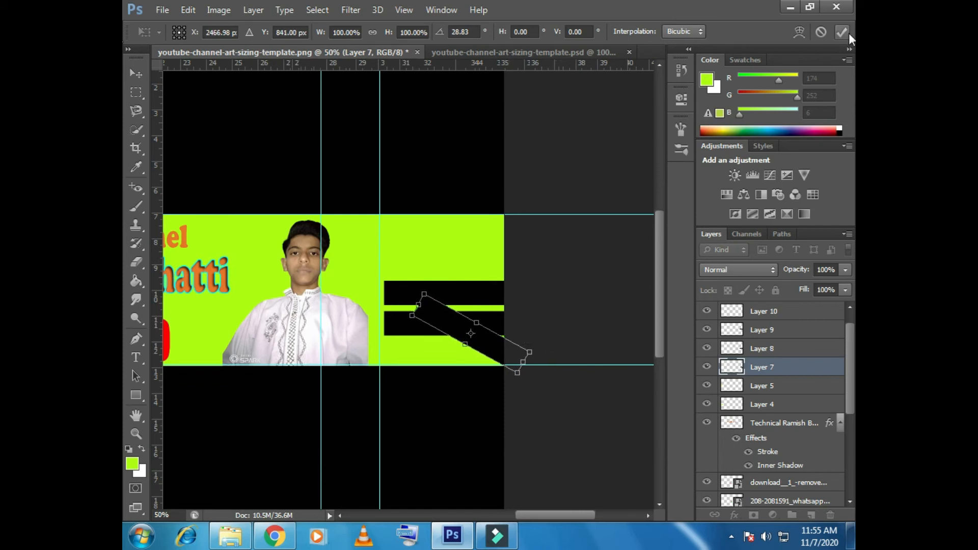
click(842, 31)
Rotate the middle black bar on Layer 8 to 29° and place it parallel above the slanted bar on Layer 7.
click(796, 348)
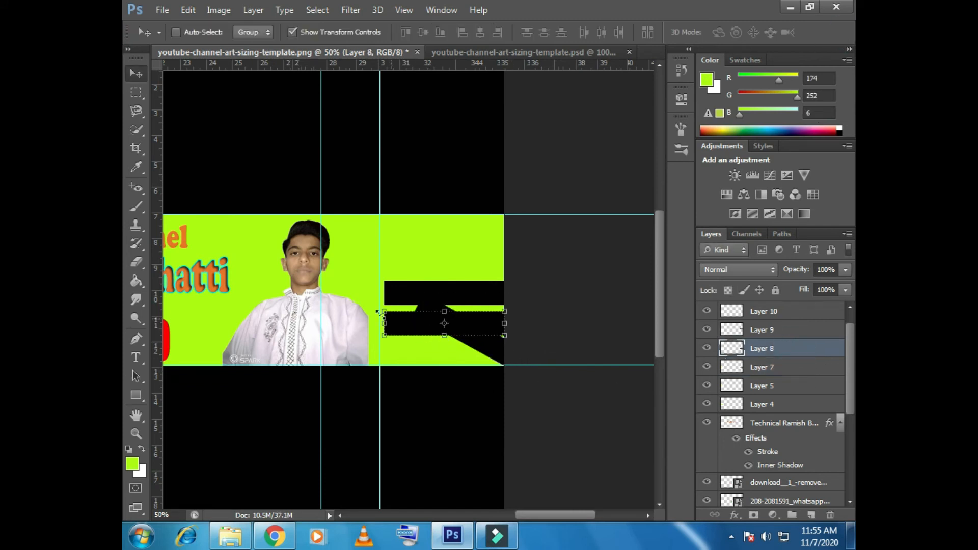
drag(380, 311, 401, 283)
drag(465, 340, 528, 339)
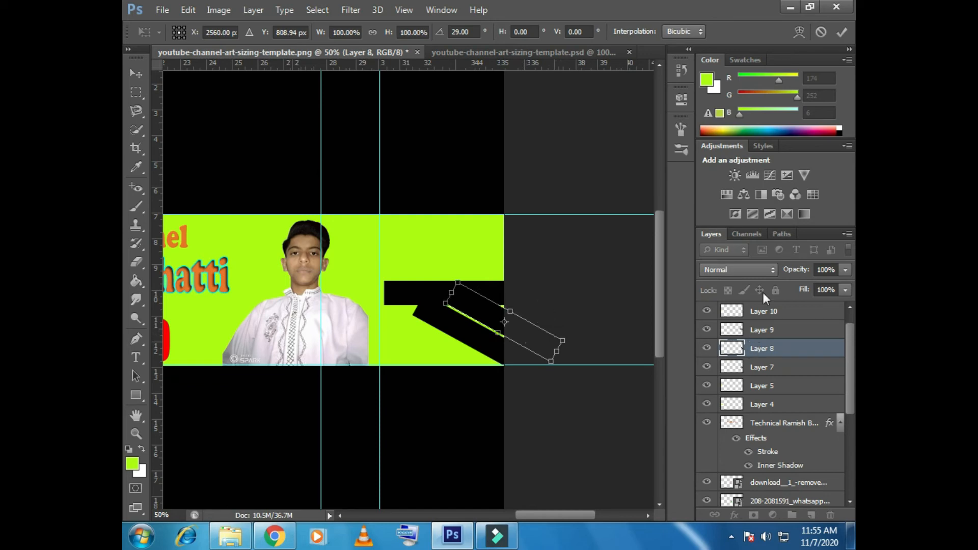
click(842, 32)
Rotate the top black bar on Layer 9 to 29.37° and place it as the third step above the slanted black bars.
click(773, 330)
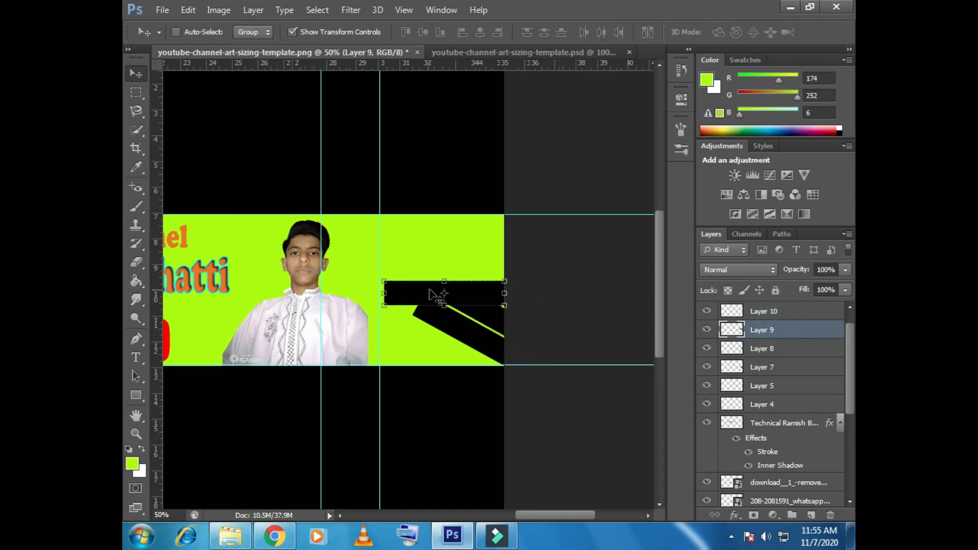
drag(374, 281, 388, 247)
drag(477, 309, 568, 326)
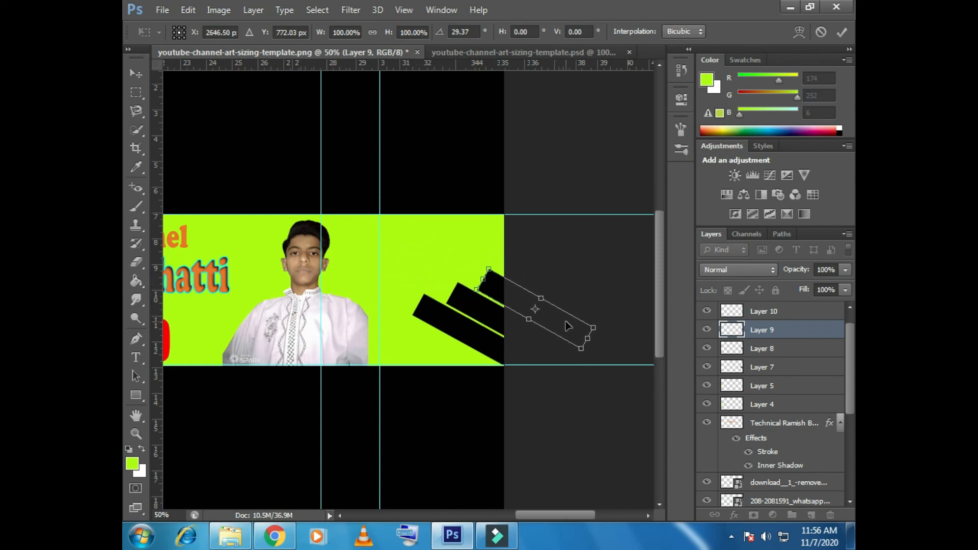
click(841, 32)
Draw a small circular selection with the Elliptical Marquee tool in the lime area above the slanted black bars.
drag(566, 512, 455, 525)
click(136, 97)
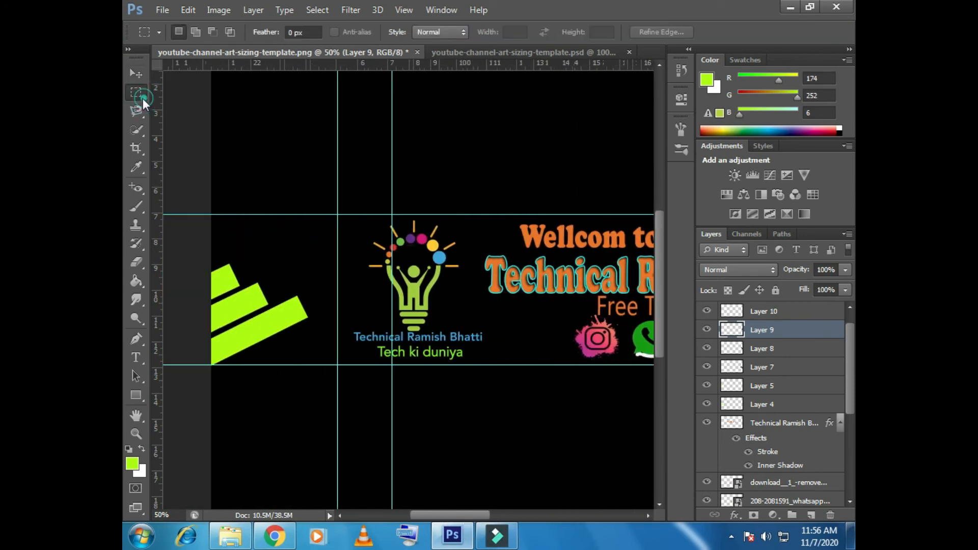
right_click(142, 99)
click(160, 102)
drag(476, 516, 578, 514)
drag(412, 234, 447, 272)
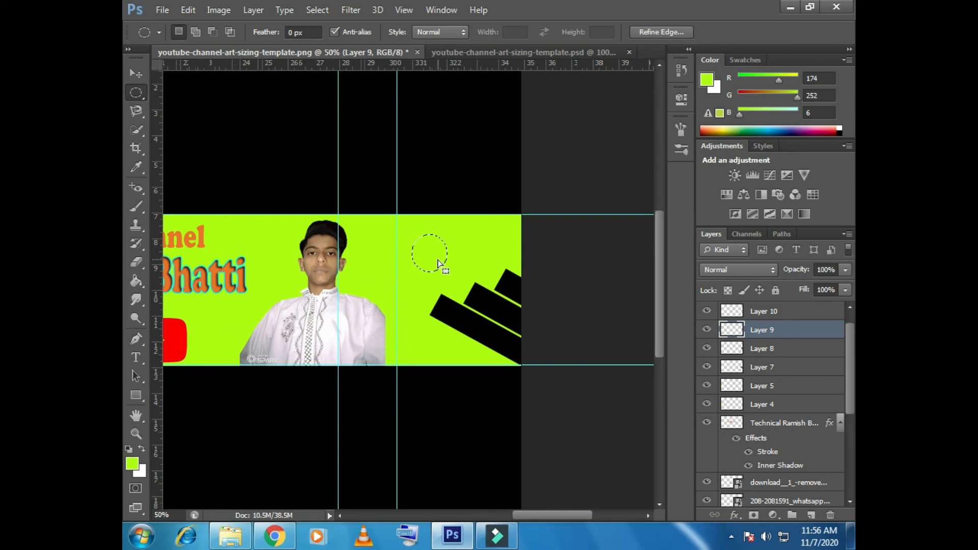
Add a new layer above Layer 10 and move the circular selection next to the slanted lime bars.
click(807, 313)
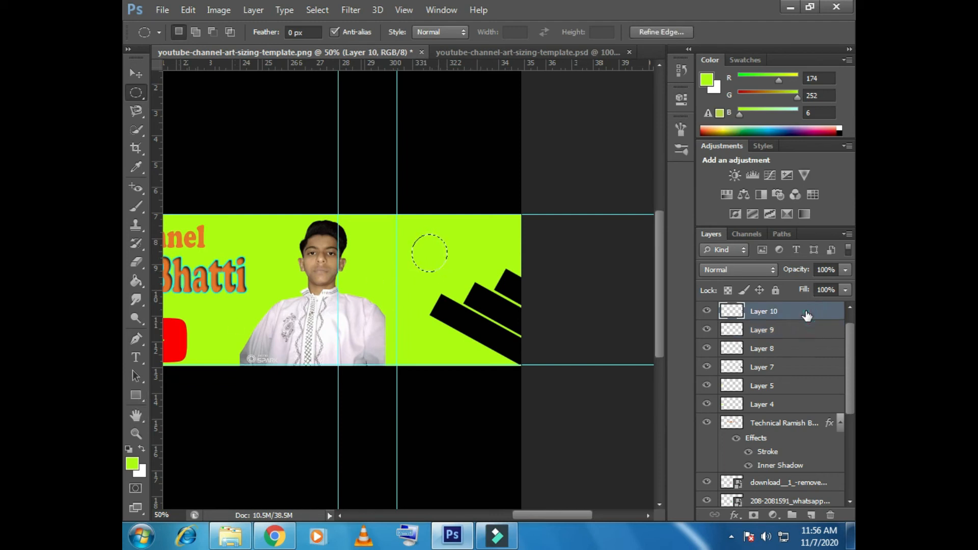
click(811, 516)
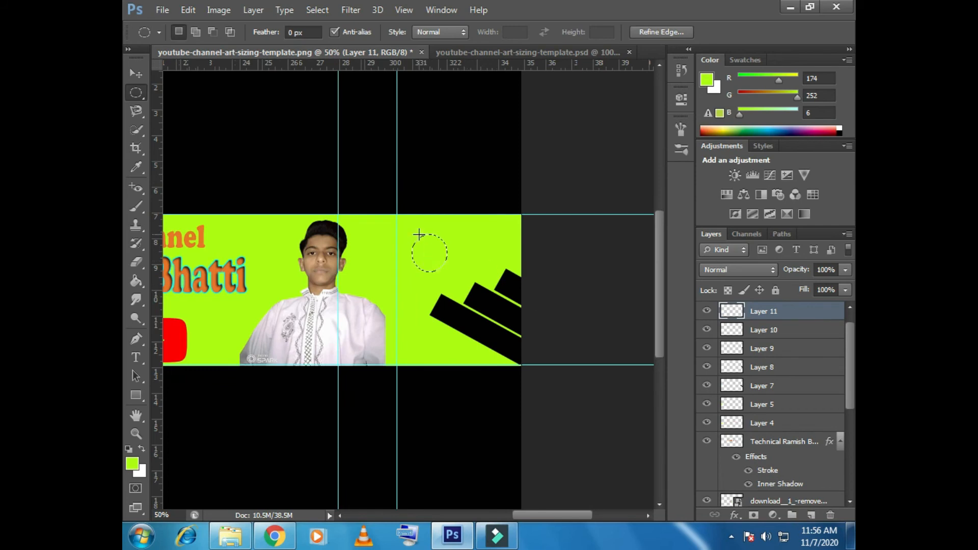
drag(419, 235, 384, 307)
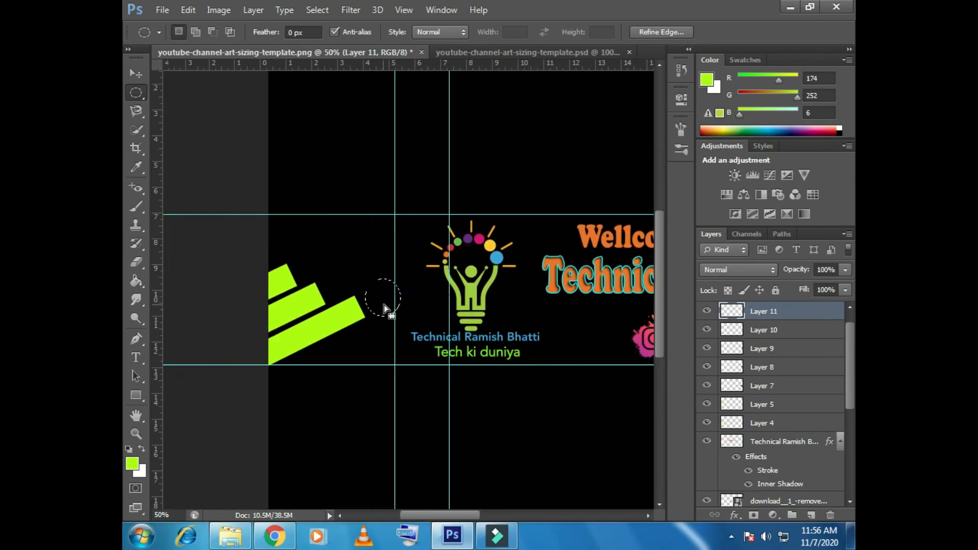
Fill the circular selection on Layer 11 with lime and scale the circle to about 82% width and 83% height.
click(136, 280)
click(381, 295)
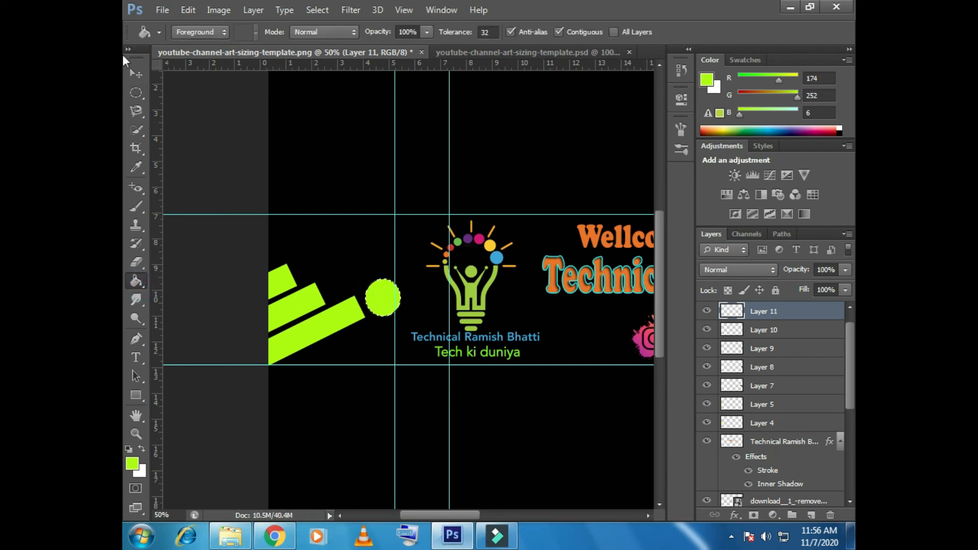
click(136, 73)
drag(402, 318, 400, 315)
drag(361, 275, 379, 284)
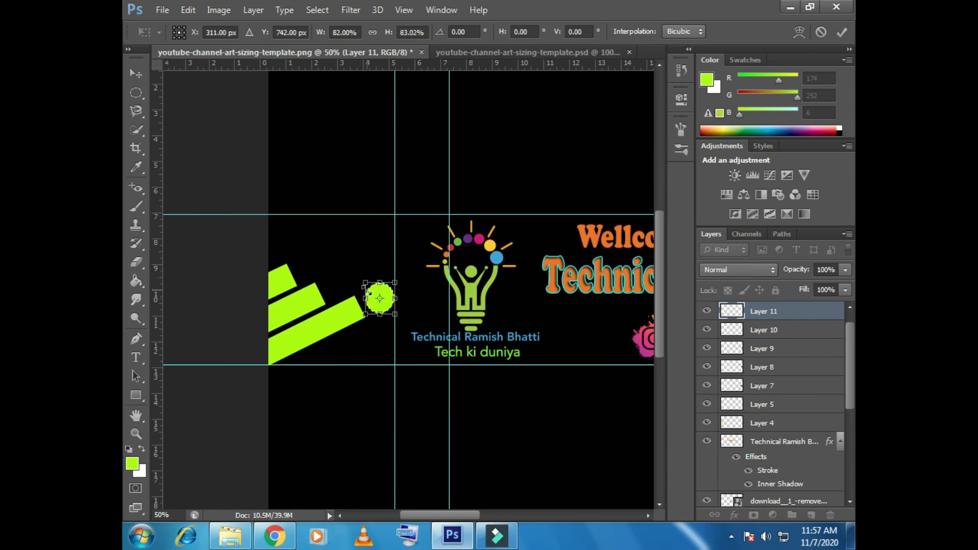
Shrink the lime circle on Layer 11 to 80% width and 79.25% height and nudge it to X 306, Y 740 px beside the longest bar.
key(Left)
key(Left)
key(Up)
key(Up)
key(Up)
key(Up)
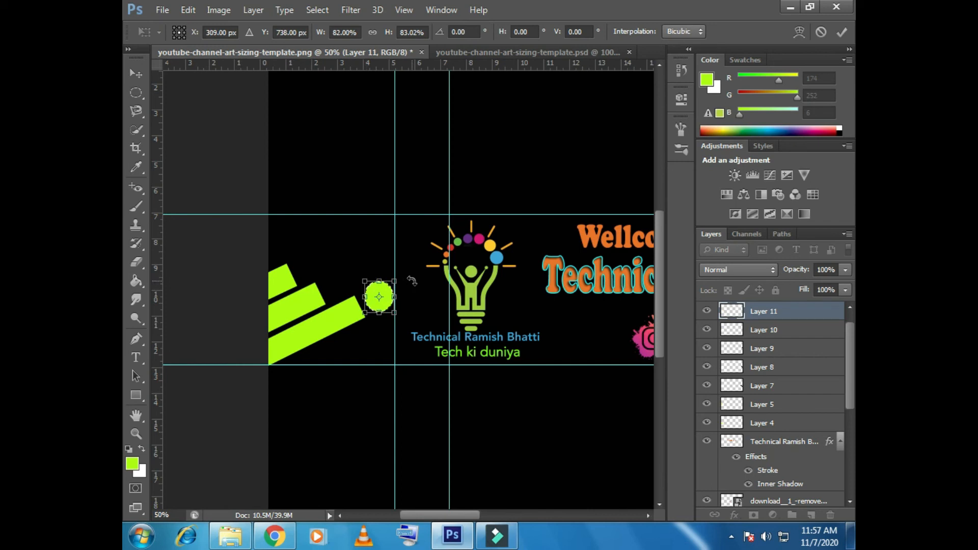
drag(364, 280, 366, 282)
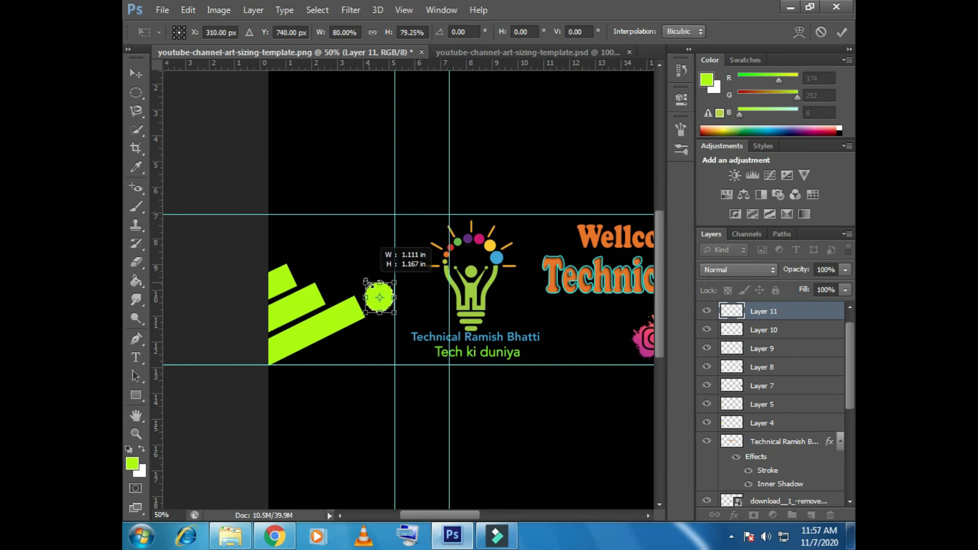
key(Up)
key(Up)
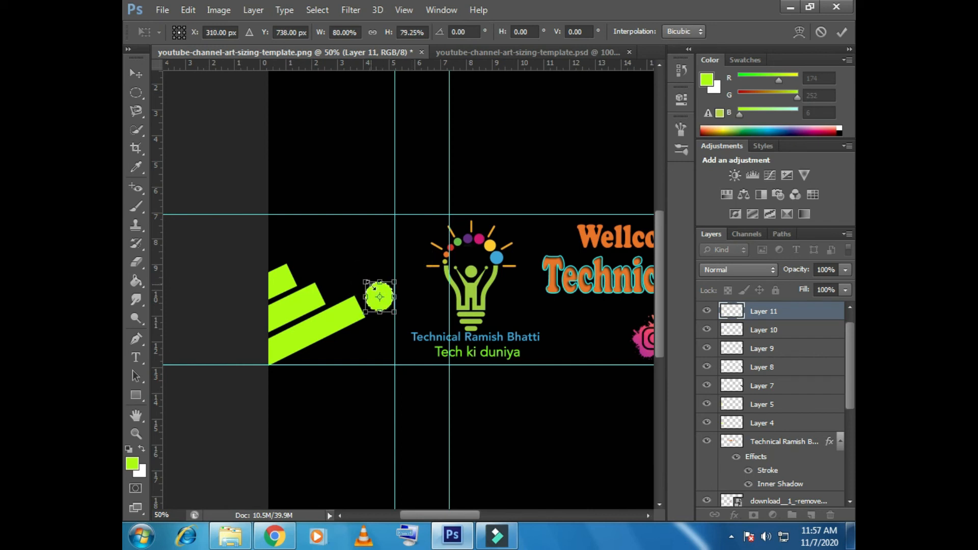
key(Left)
key(Left)
key(Left)
key(Left)
key(Down)
key(Down)
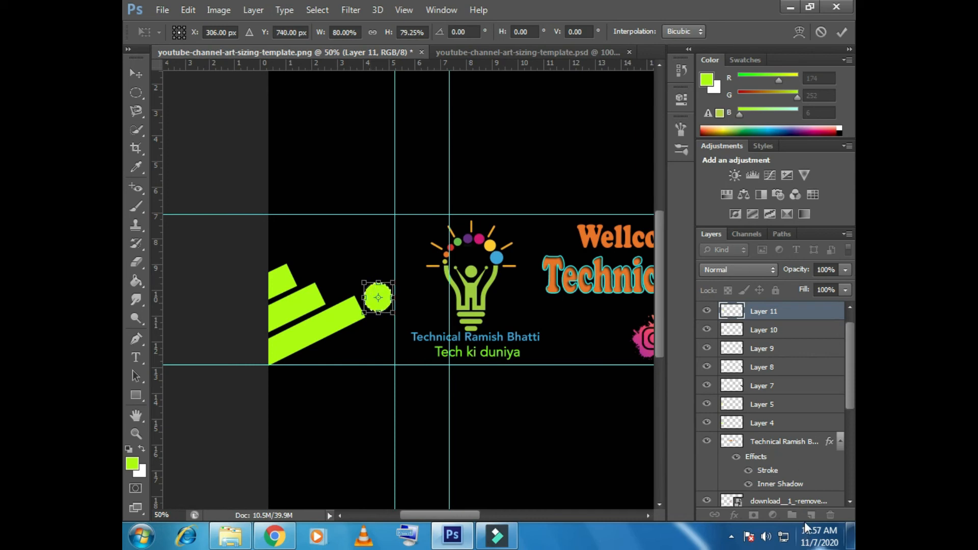
click(842, 32)
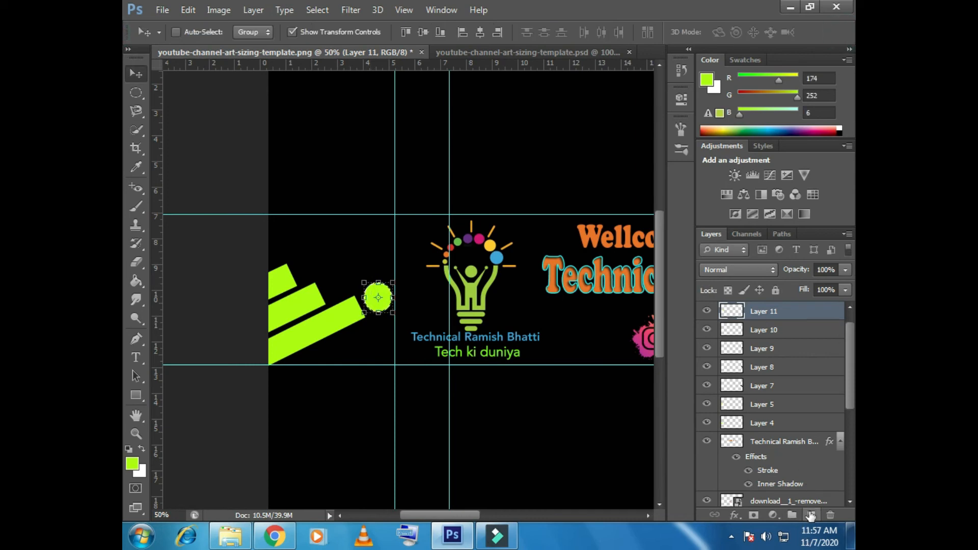
Add a lime circle on a new layer above Layer 11, place it at the end of the middle lime bar and reduce its height to 82.14%.
click(811, 515)
click(383, 306)
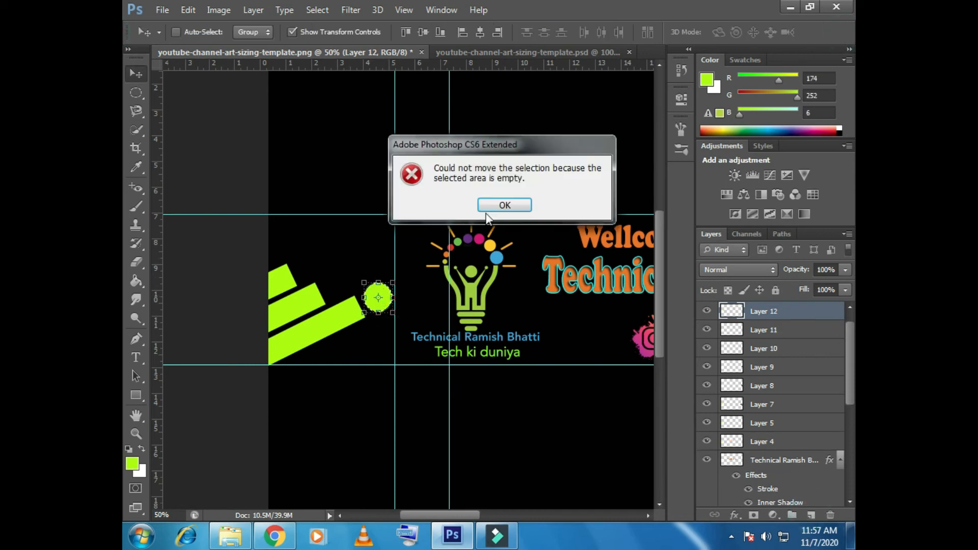
key(Return)
click(135, 280)
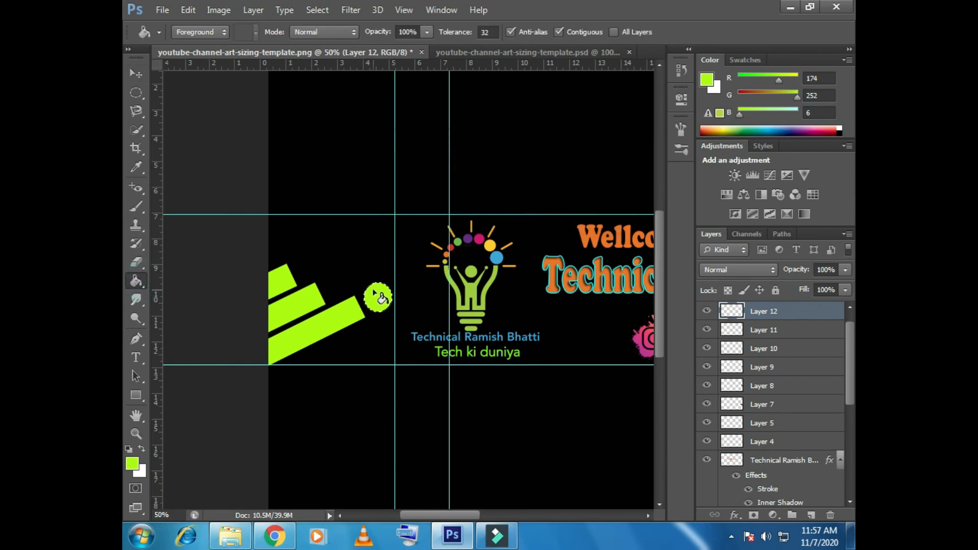
click(135, 73)
drag(385, 310, 344, 296)
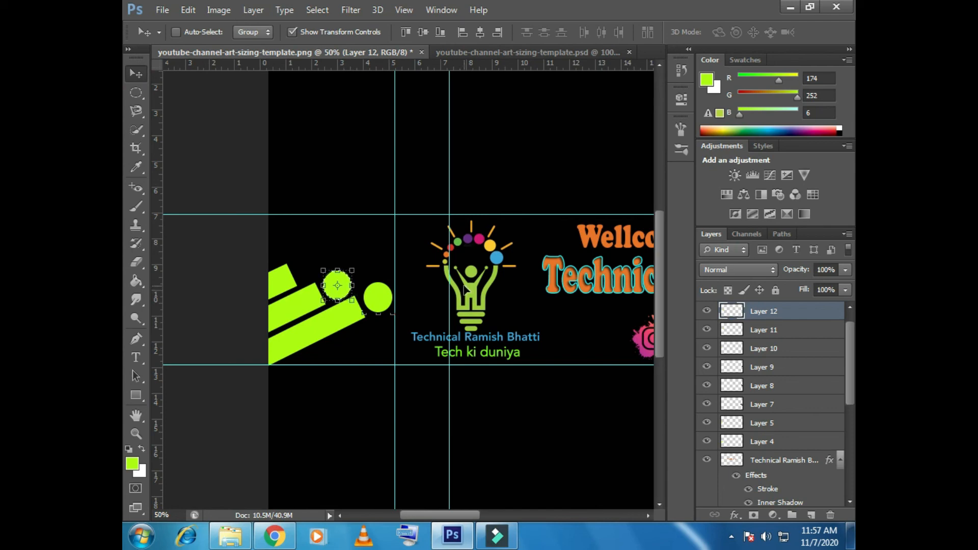
drag(339, 269, 339, 275)
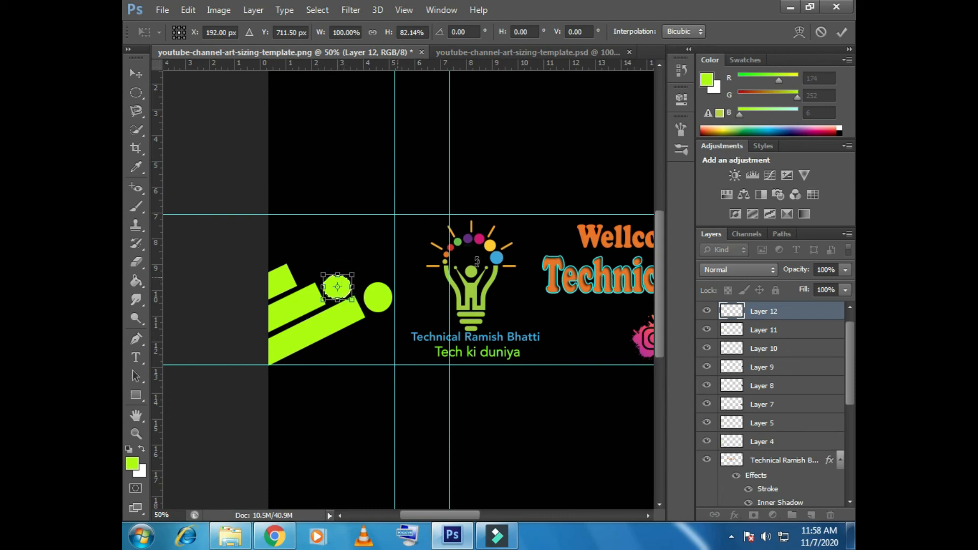
click(841, 33)
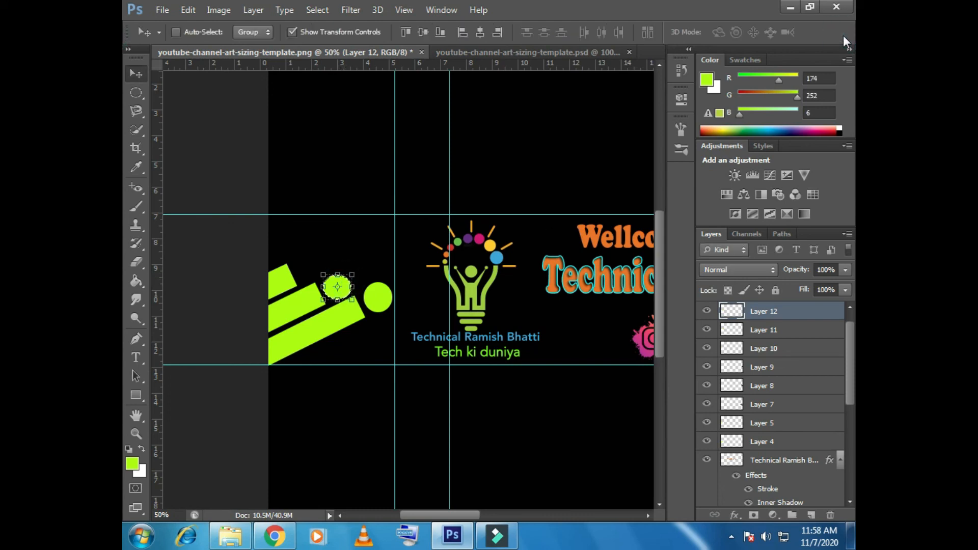
Add a new layer above Layer 12, fill the circular selection with lime and move that circle to the end of the top lime bar.
click(811, 515)
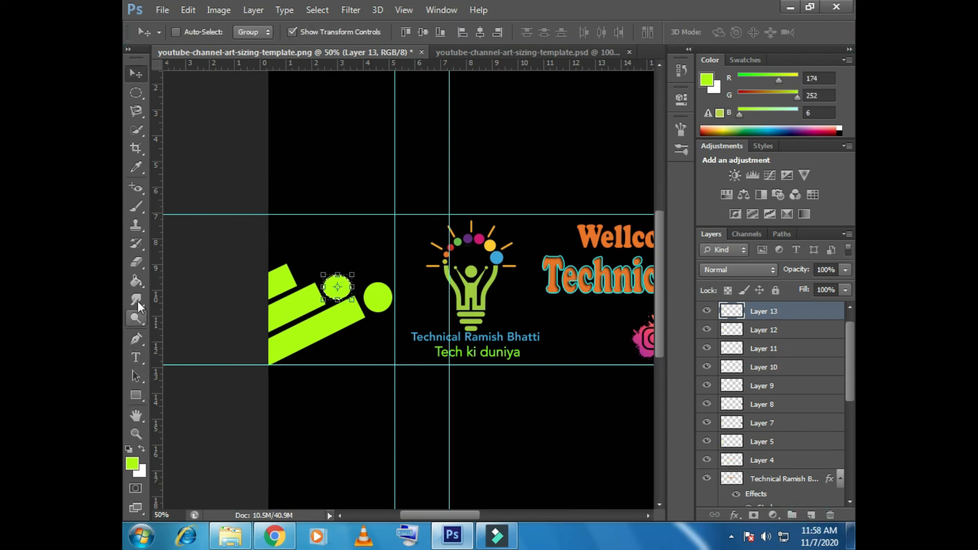
click(136, 280)
click(132, 77)
click(351, 300)
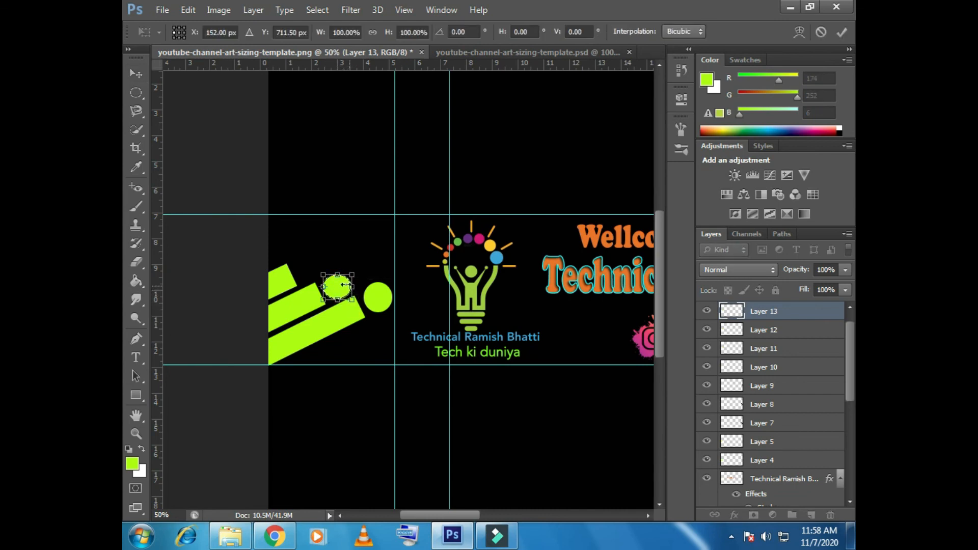
drag(346, 285, 316, 268)
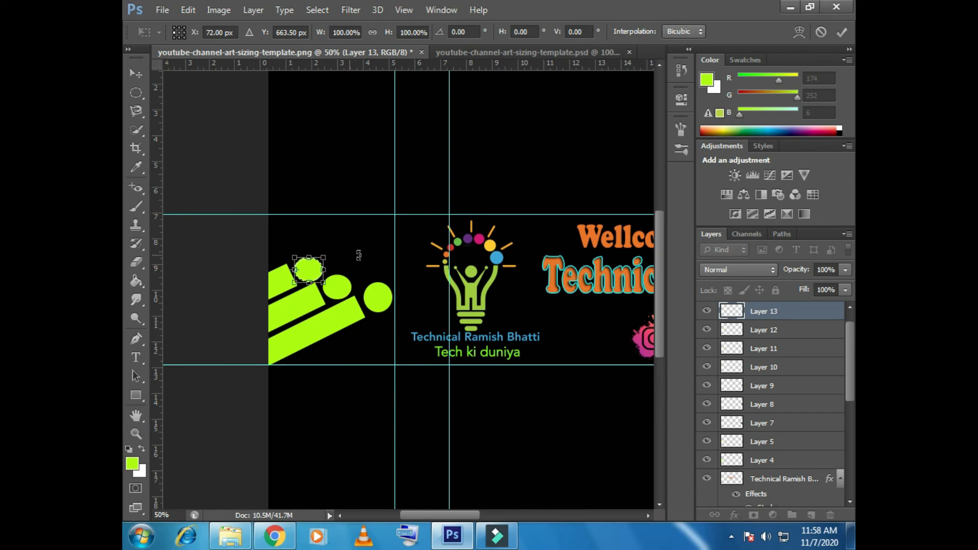
Nudge the circle on Layer 13 slightly left and up to X 68, Y 657.5 px at the end of the top lime bar.
key(Left)
key(Left)
key(Left)
key(Left)
key(Up)
key(Up)
key(Up)
key(Up)
key(Up)
key(Up)
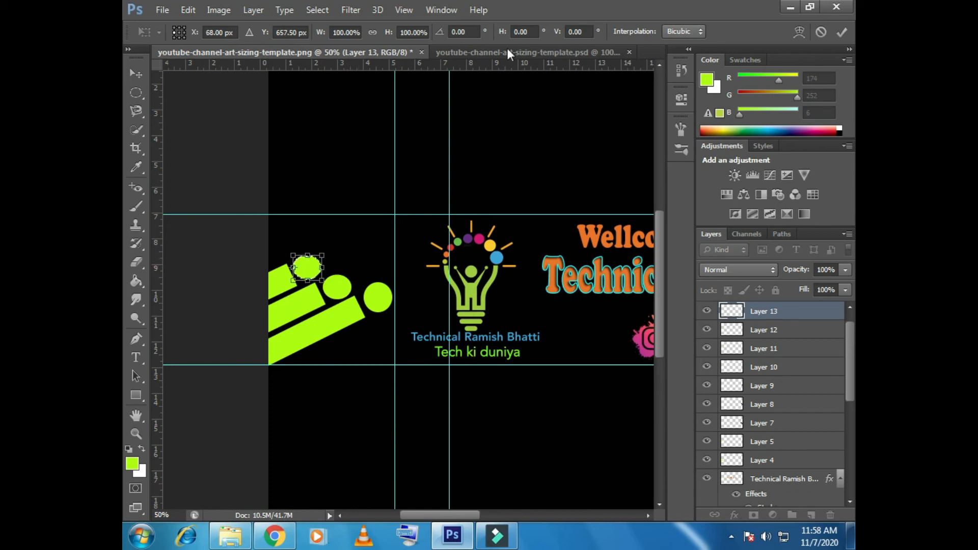
click(841, 32)
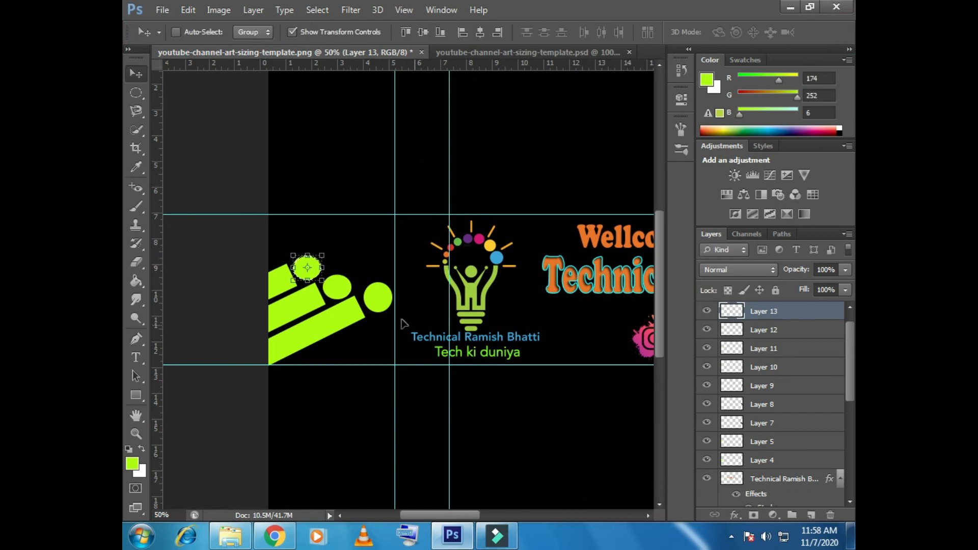
Clear the circular selection and add a new layer directly above Layer 11.
click(774, 330)
click(775, 347)
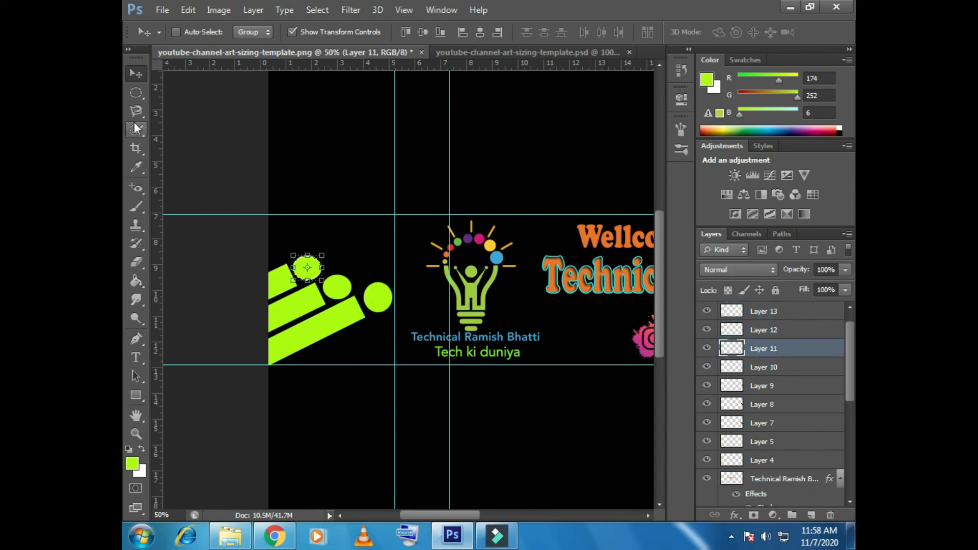
key(m)
click(136, 74)
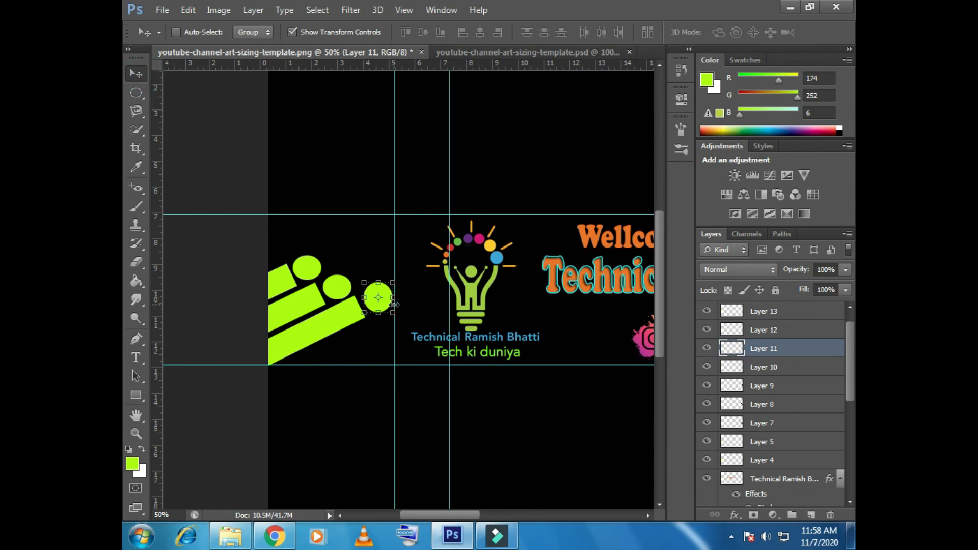
click(811, 514)
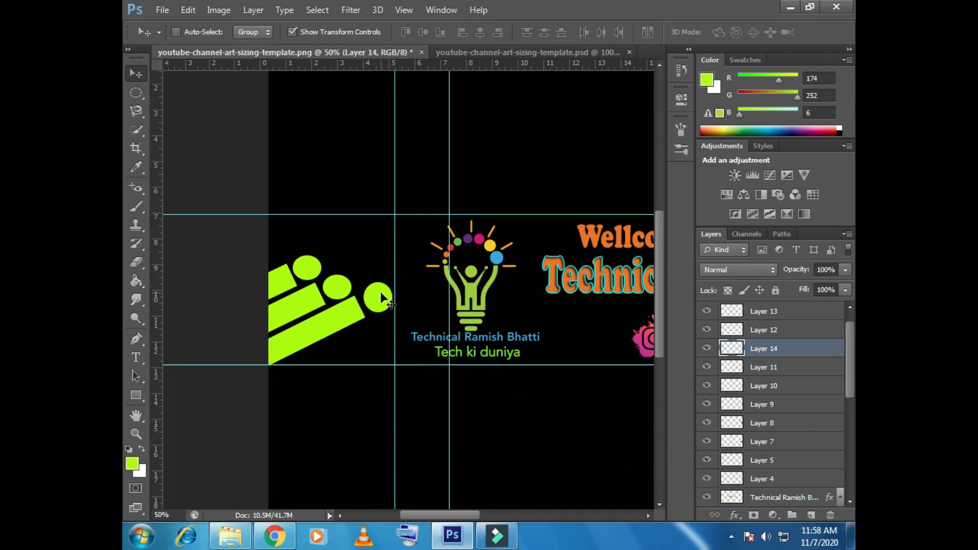
Reduce the circle on Layer 11 to 84.52% height and move it closer to the longest lime bar, at X 294, Y 740.5 px.
click(775, 368)
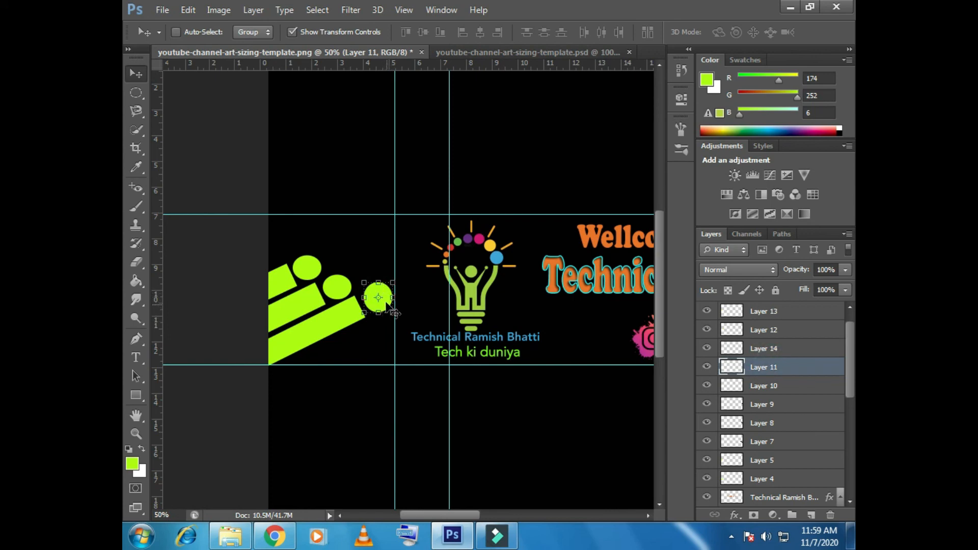
mouse_move(386, 304)
mouse_down()
mouse_move(416, 291)
mouse_move(388, 304)
mouse_move(395, 309)
mouse_move(381, 303)
mouse_up()
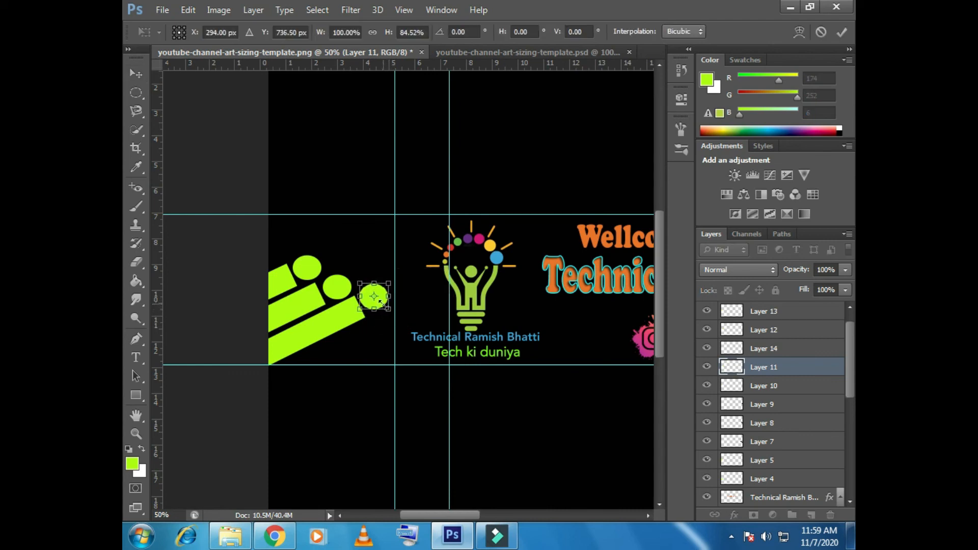
key(Down)
key(Down)
key(Down)
key(Down)
key(Up)
key(Up)
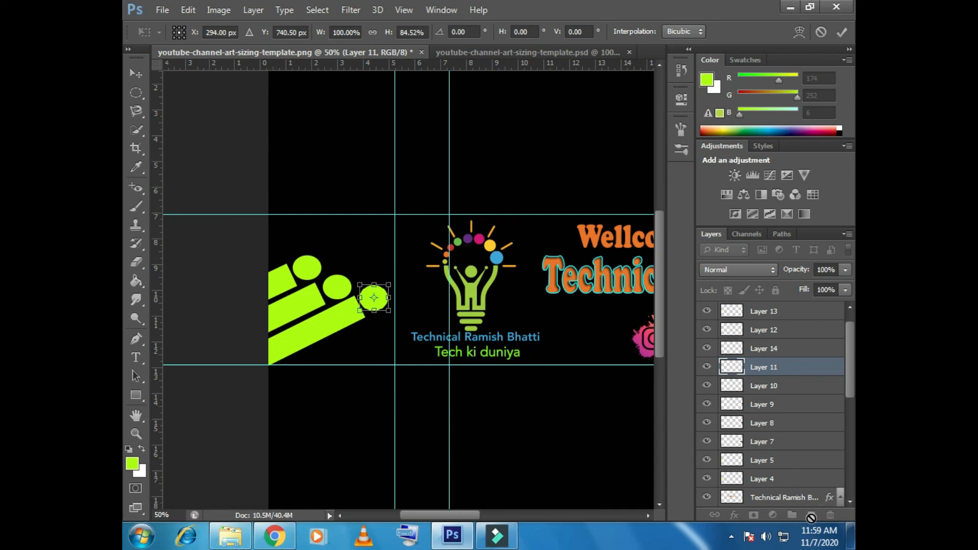
click(841, 32)
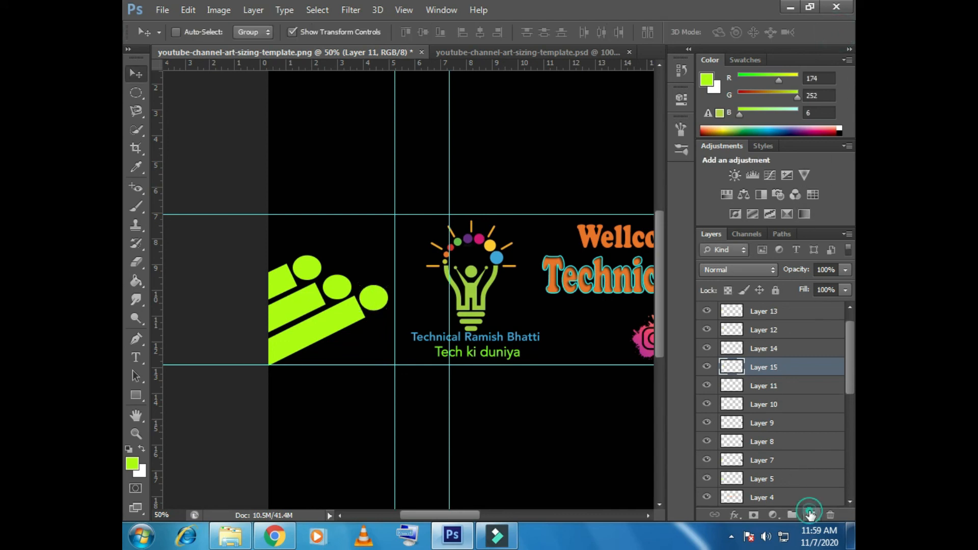
On Layer 15, draw a circular selection over the lowest lime circle, fill it with lime and move it beside the longest black bar.
key(m)
drag(361, 290, 389, 318)
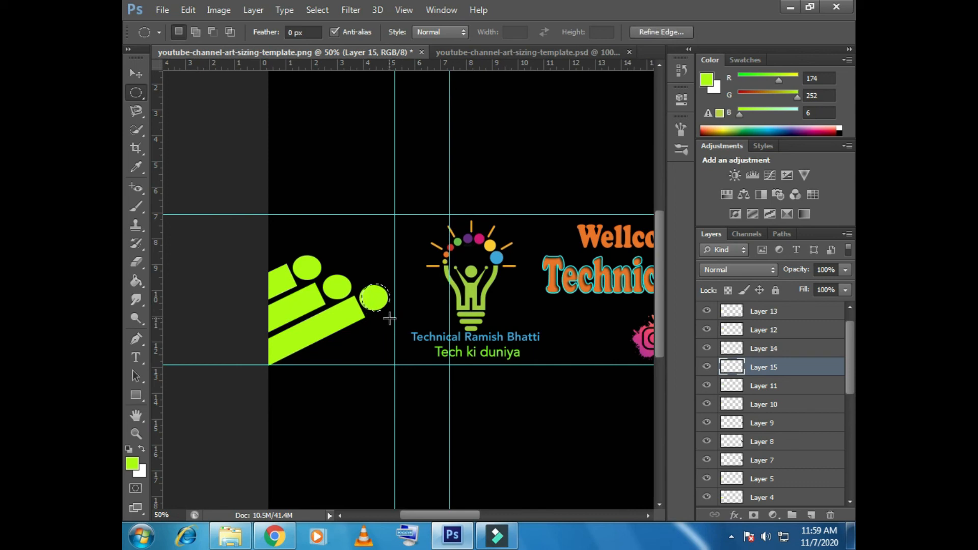
key(g)
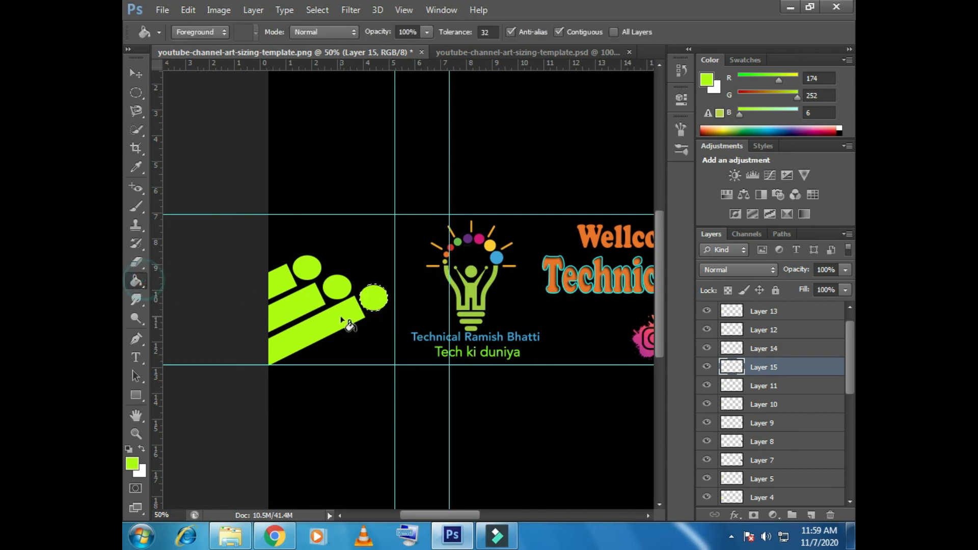
click(136, 74)
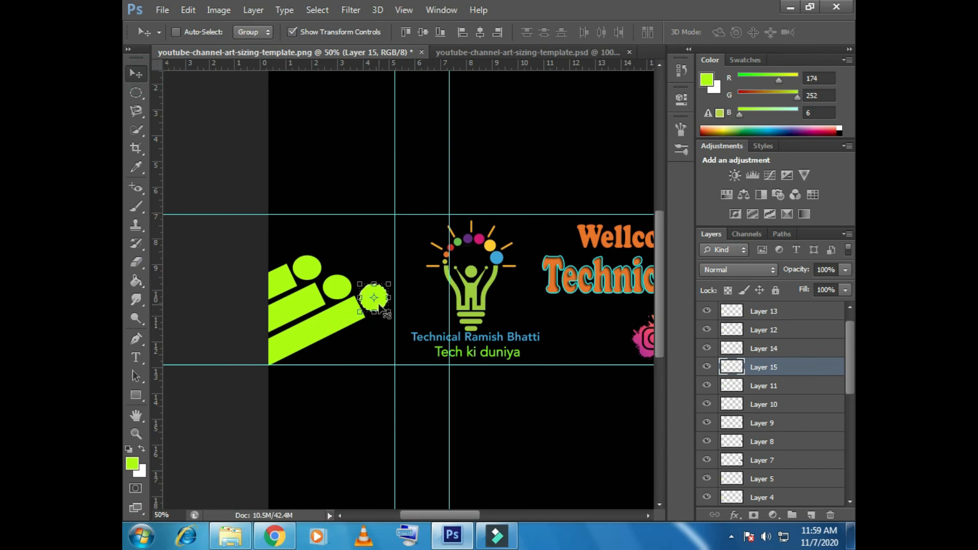
drag(381, 308, 418, 303)
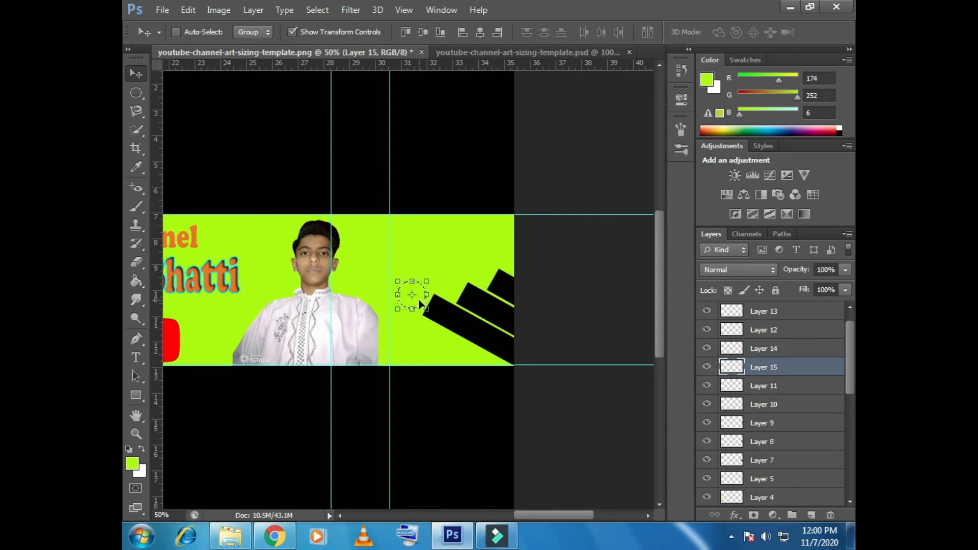
Set the foreground colour to near-black (RGB 1, 1, 1) and fill the circle on Layer 15 with it.
click(132, 463)
click(504, 301)
click(644, 365)
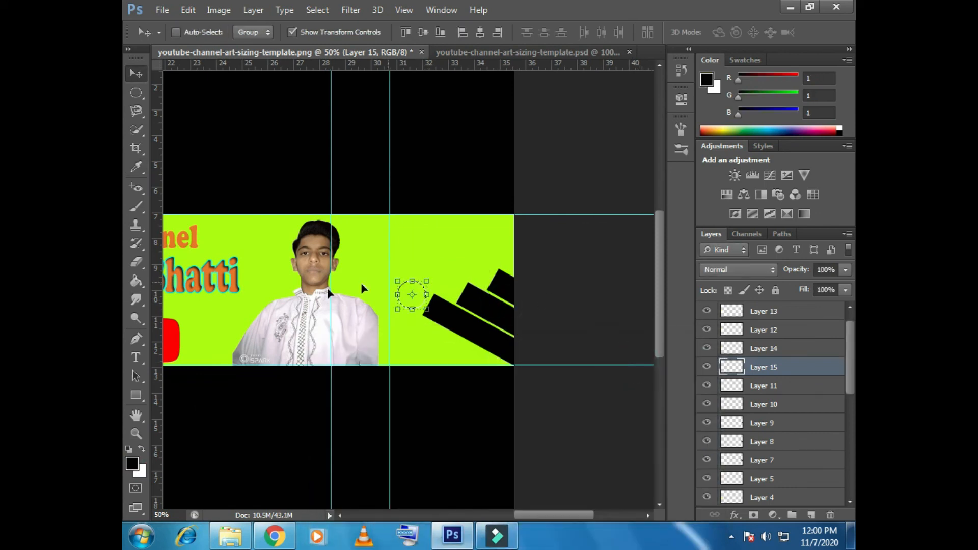
click(136, 281)
click(405, 292)
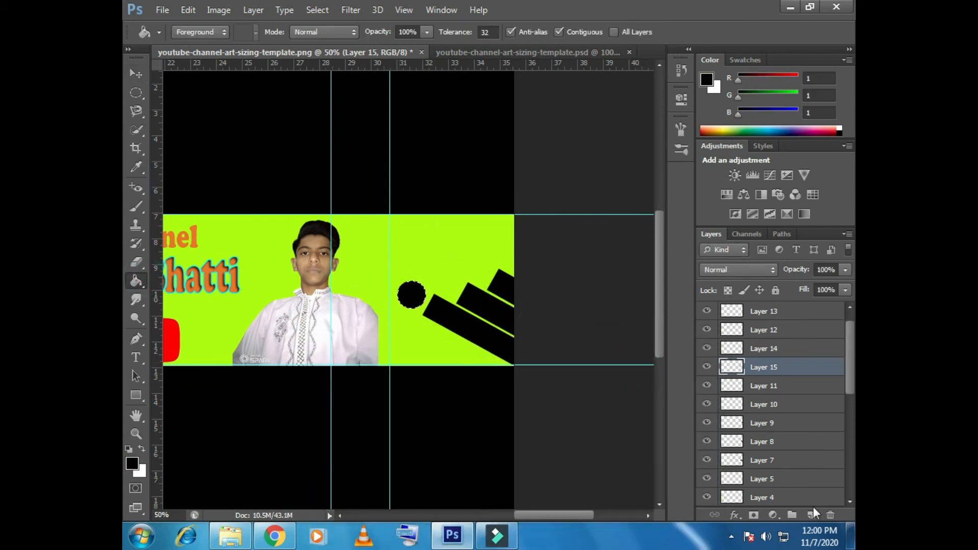
Add a black circle on a new layer above Layer 15 and move it to the end of the middle black bar.
click(812, 513)
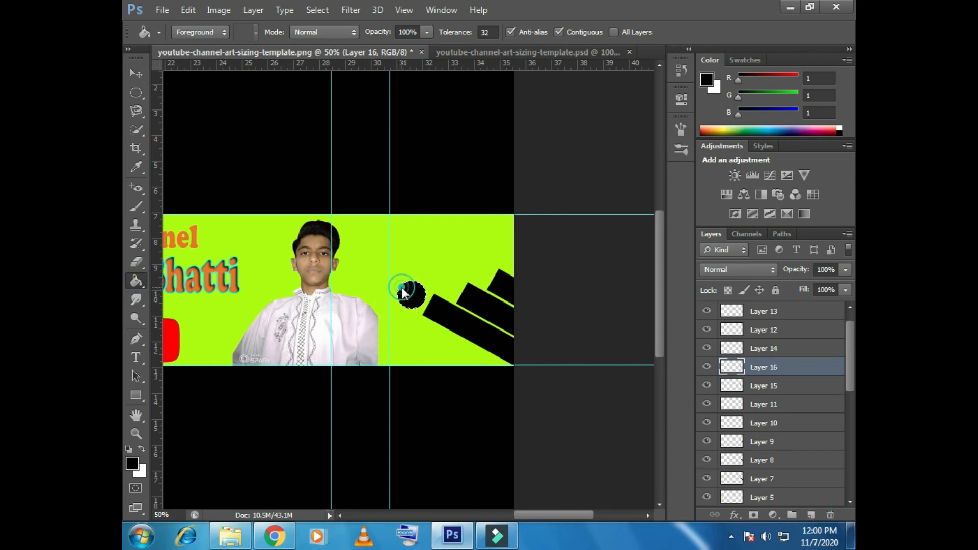
key(v)
drag(417, 300, 454, 290)
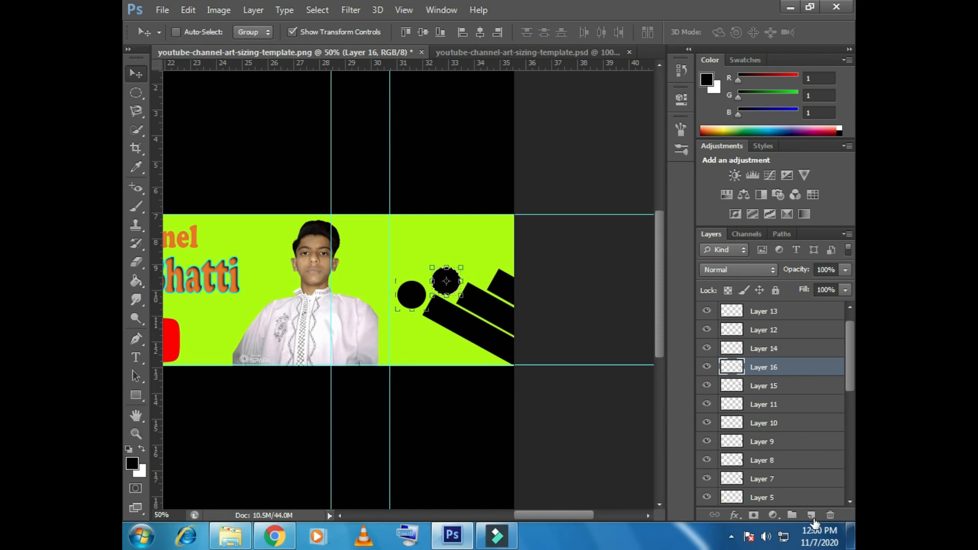
Add a new layer above Layer 16, fill the circular selection with black and move that circle to the end of the top black bar.
click(810, 514)
click(131, 284)
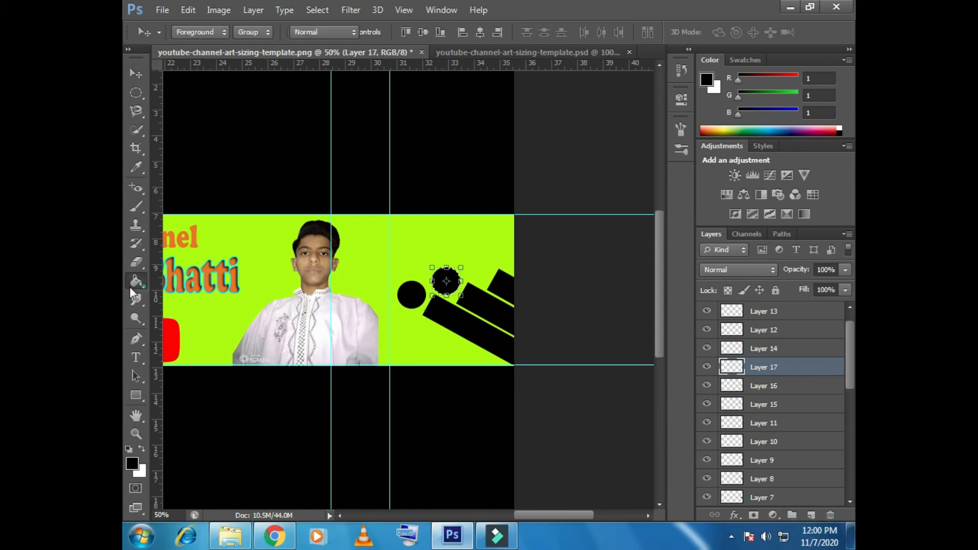
click(446, 280)
click(136, 74)
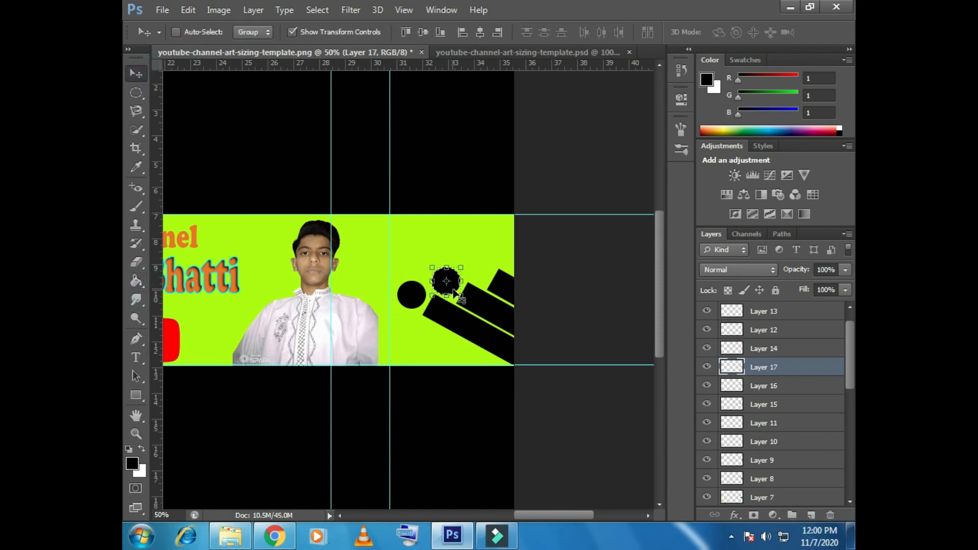
drag(443, 282, 490, 282)
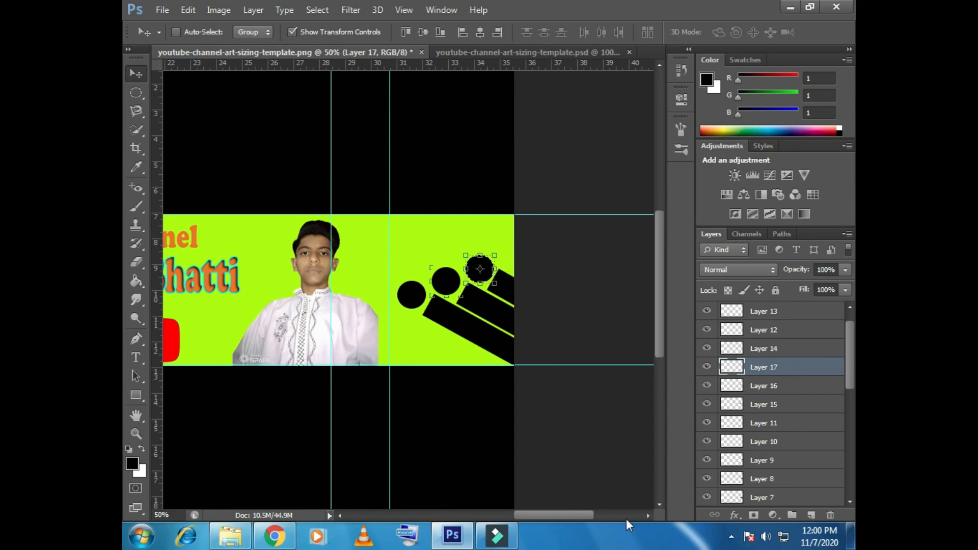
Hide every layer except Layer 0, leaving only the sizing template displayed on the whole canvas.
click(619, 532)
click(562, 422)
key(ctrl+minus)
key(ctrl+minus)
click(582, 445)
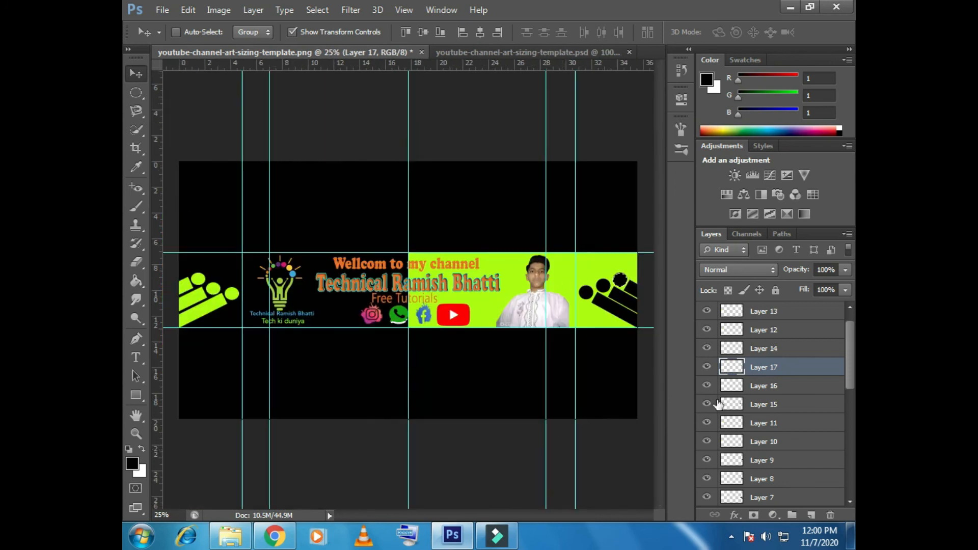
drag(850, 352, 849, 466)
alt+click(707, 497)
Show Layer 1, Layer 2 and Layer 3 again, along with the light-bulb logo and the portrait photo.
click(708, 478)
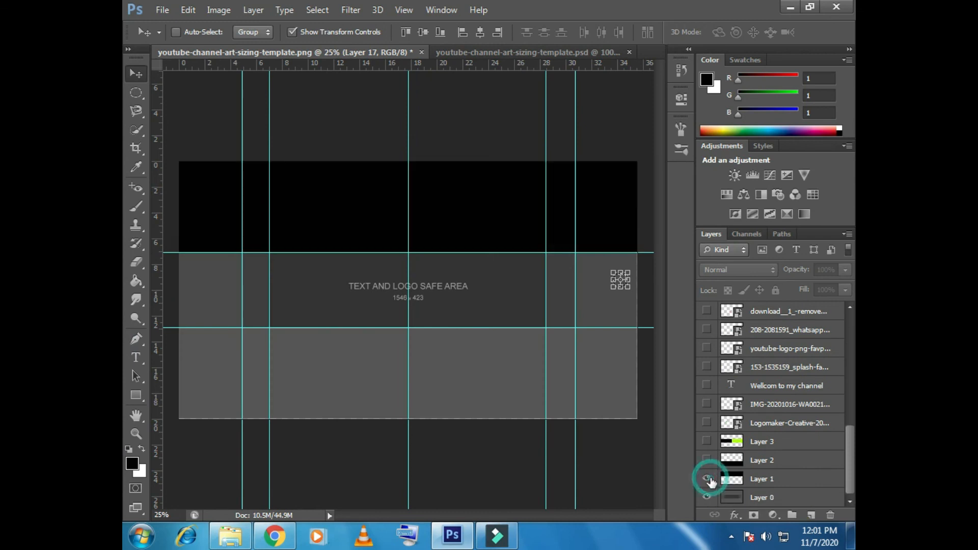
click(709, 460)
click(707, 441)
click(707, 422)
click(707, 404)
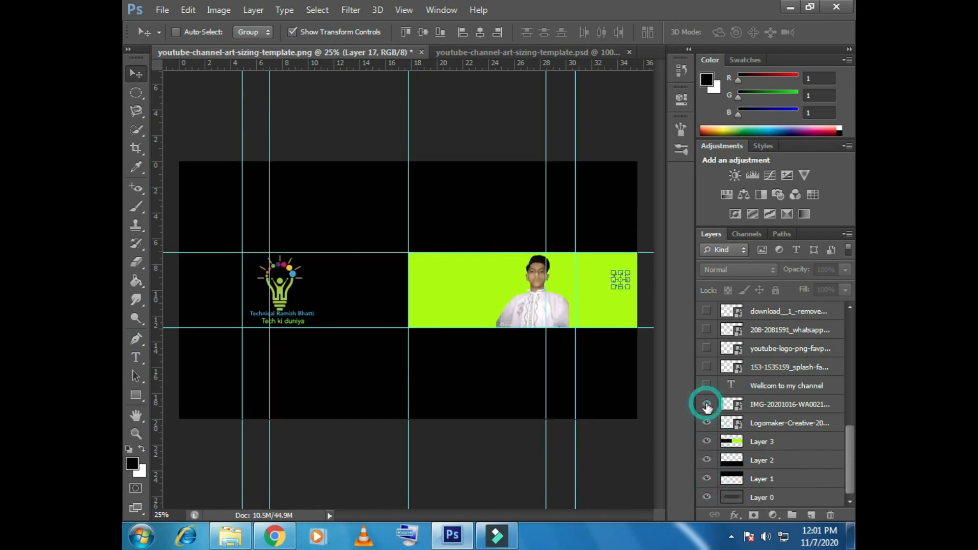
Make the "Wellcom to my channel", channel name and "Free Tutorials" text layers visible again.
click(707, 385)
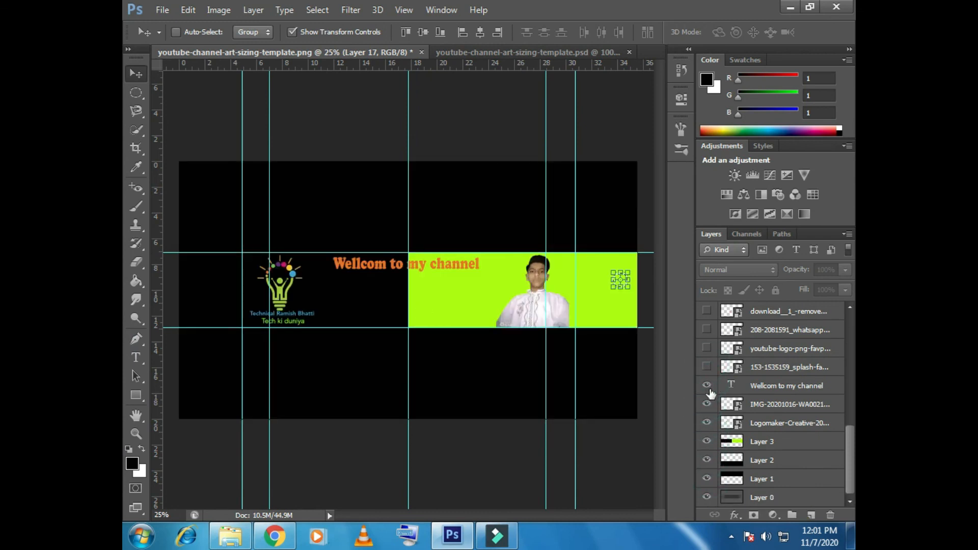
mouse_move(851, 450)
mouse_down()
mouse_move(850, 360)
mouse_move(846, 448)
mouse_up()
click(710, 381)
click(787, 305)
click(707, 311)
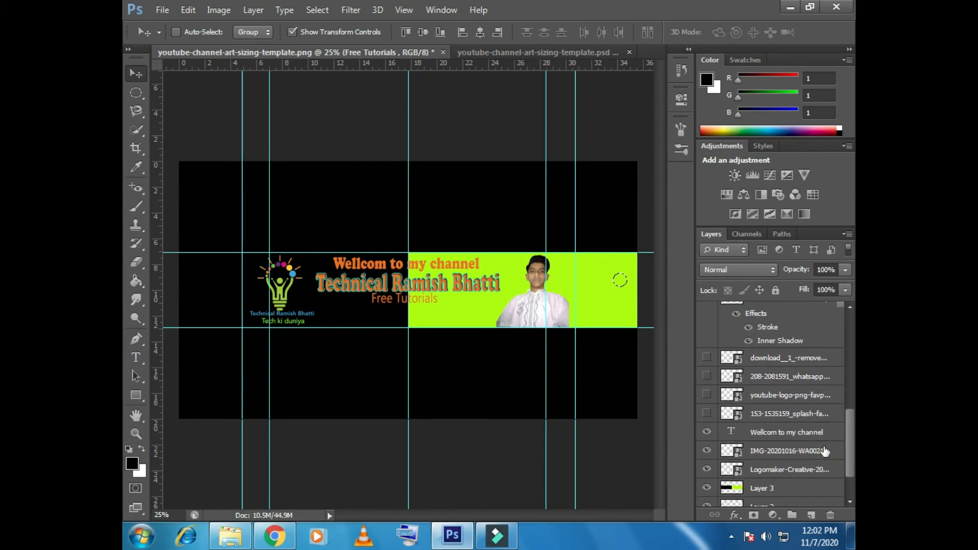
Make the Instagram, YouTube, WhatsApp and Facebook icon layers visible again.
click(707, 394)
click(707, 375)
click(707, 357)
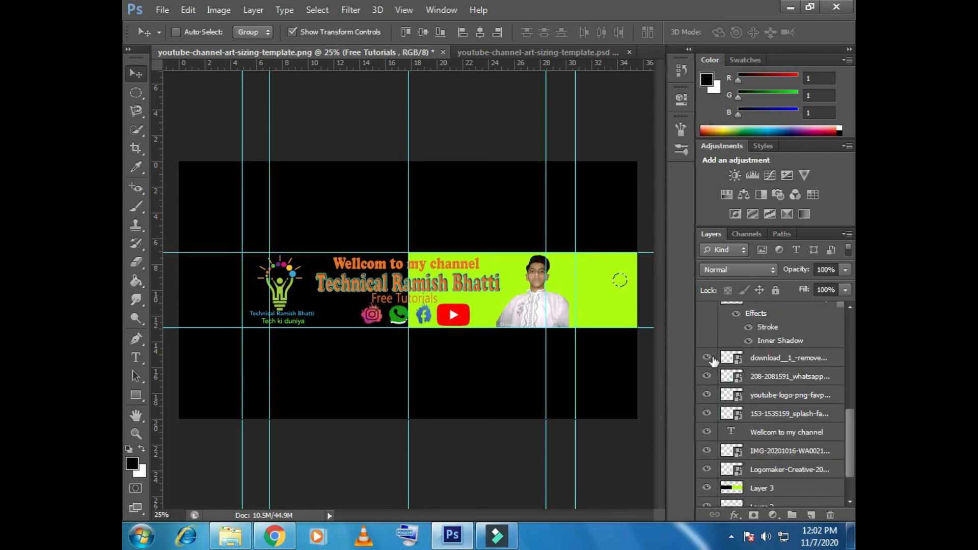
Show the slanted bars on Layers 4, 5, 7, 8 and 9 again.
drag(849, 441, 848, 406)
click(707, 382)
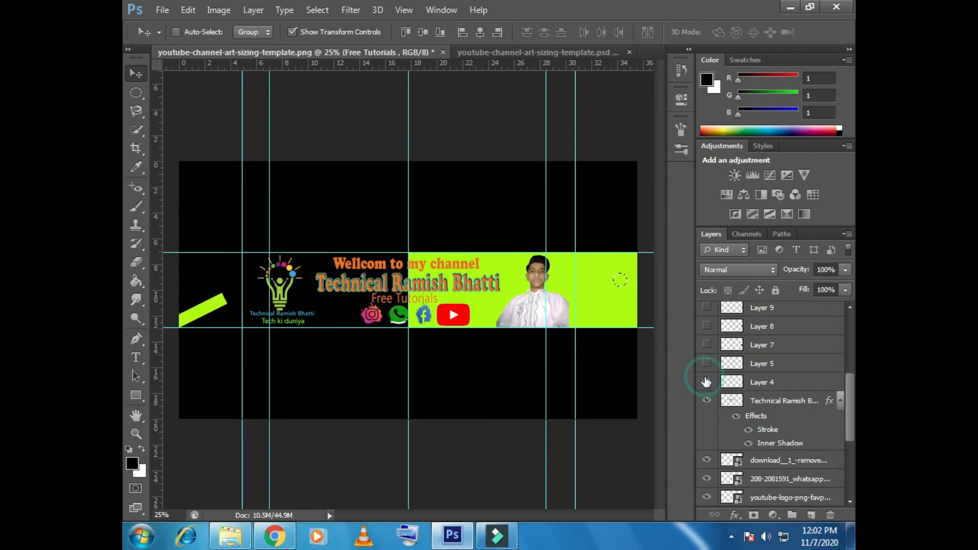
click(707, 363)
click(707, 345)
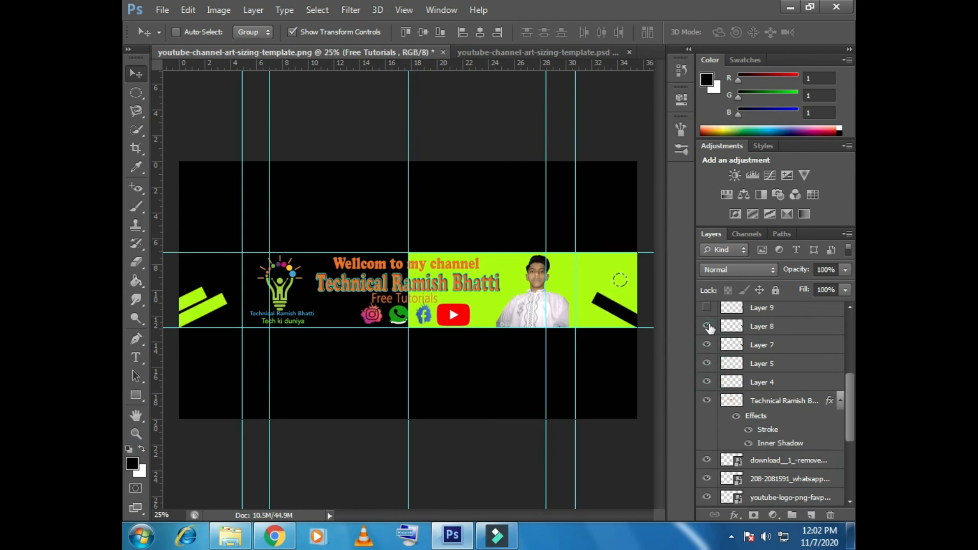
click(706, 327)
Show Layers 10, 11, 15 and 16 again, restoring the third lime bar, its lowest circle and two black circles.
drag(849, 404, 850, 379)
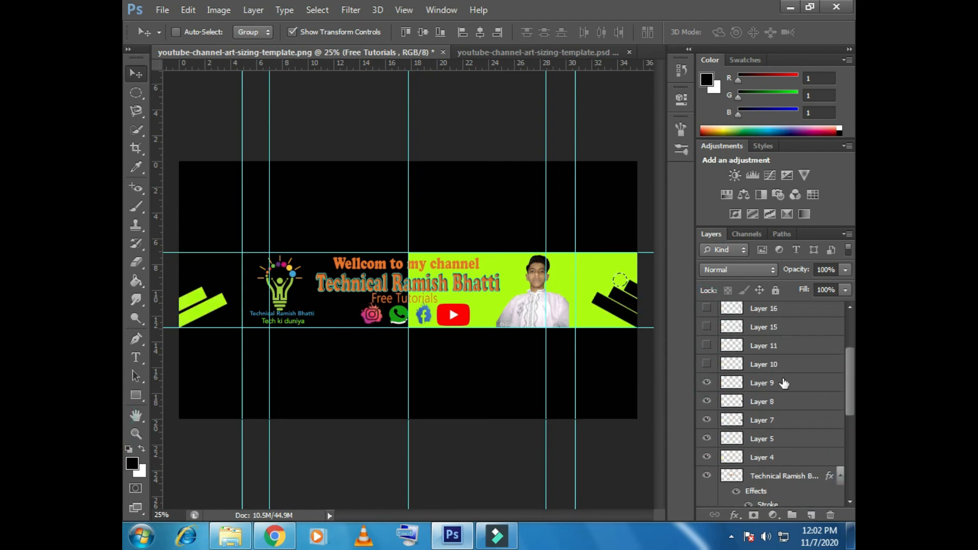
click(706, 363)
click(707, 346)
click(706, 327)
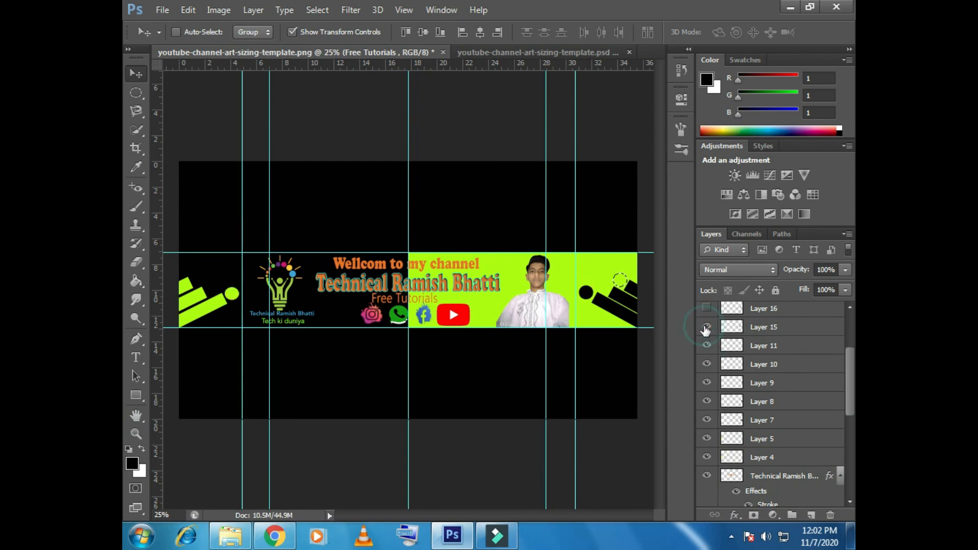
click(705, 308)
Turn the visibility of the circle layers Layer 17, Layer 14 and Layer 12 back on.
scroll(713, 367, up, 3)
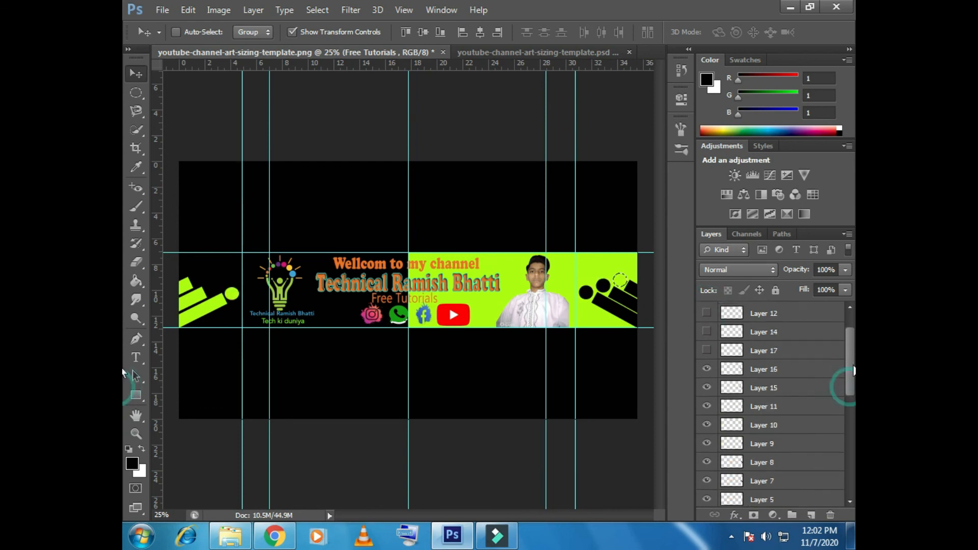
click(706, 362)
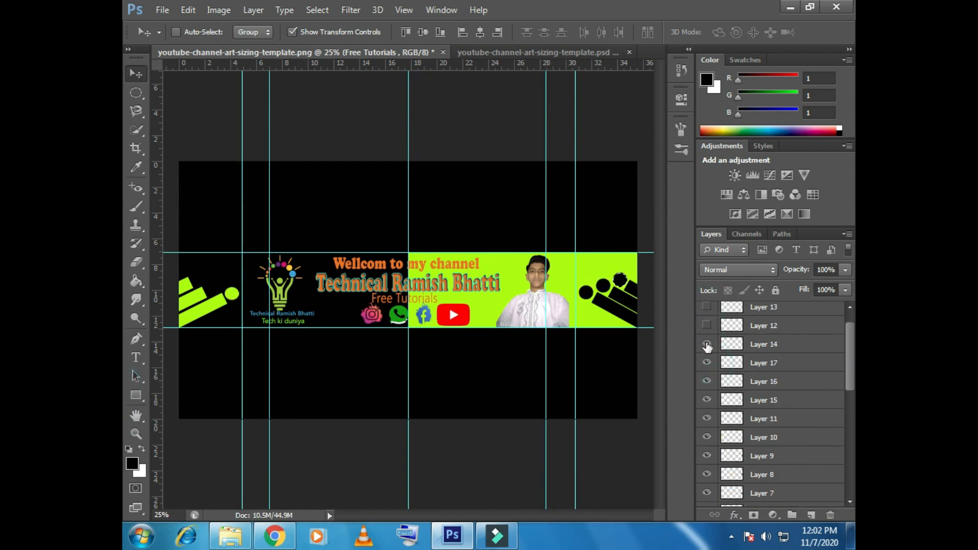
click(706, 326)
scroll(814, 339, up, 1)
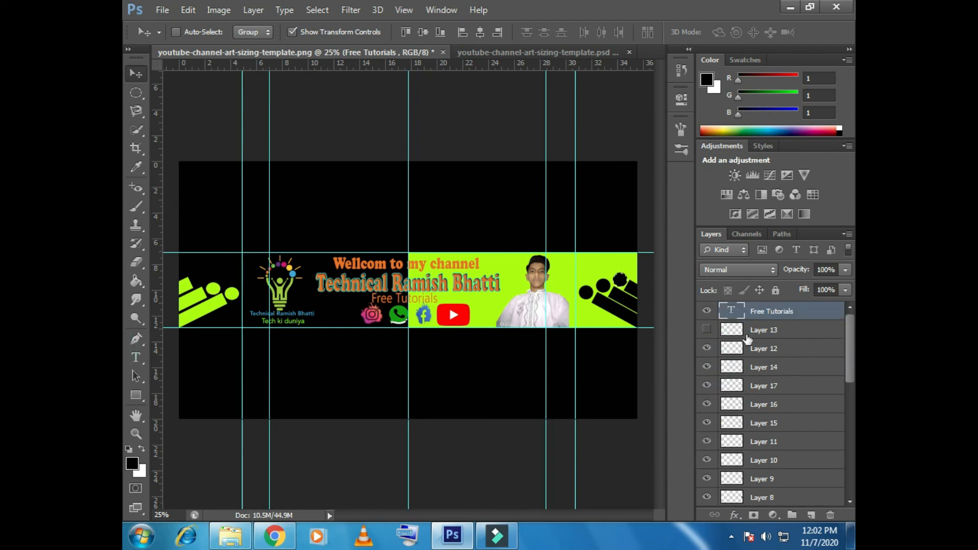